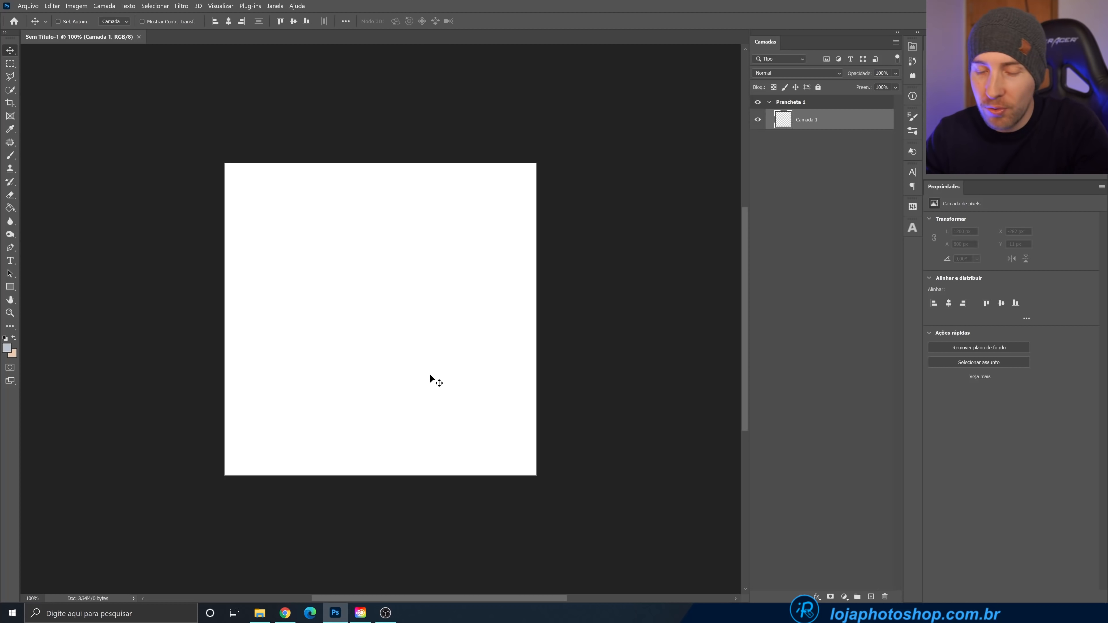
# - Place the transparent iPhone XR image from the ARTE DELIVERY folder into the blank artboard
pyautogui.scroll(1, 405, 401)
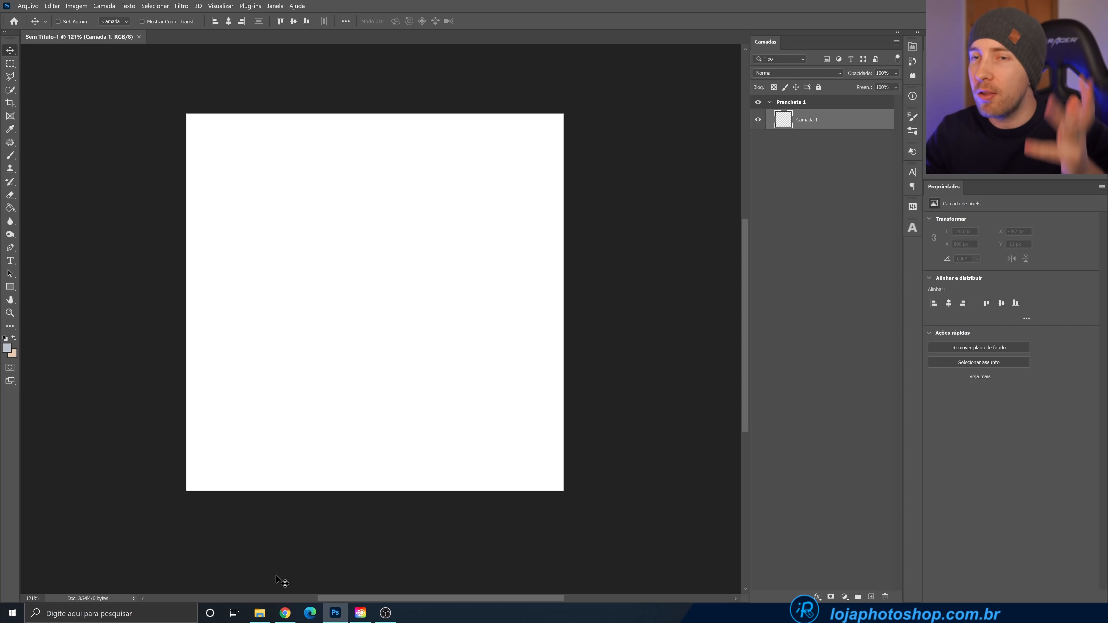
pyautogui.click(267, 614)
pyautogui.click(417, 340)
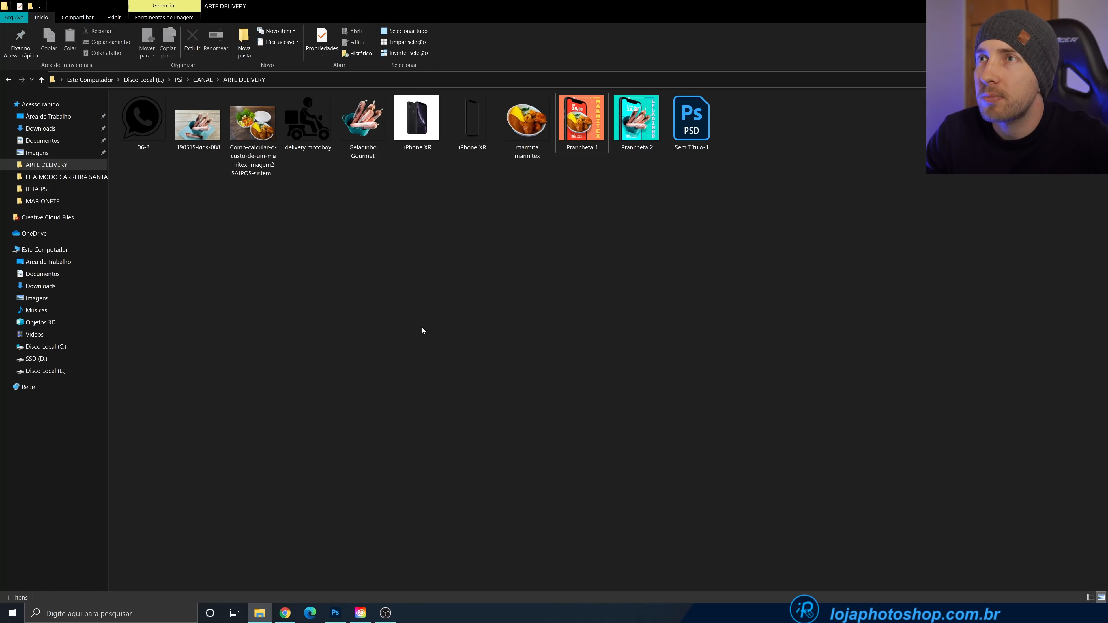
pyautogui.click(472, 120)
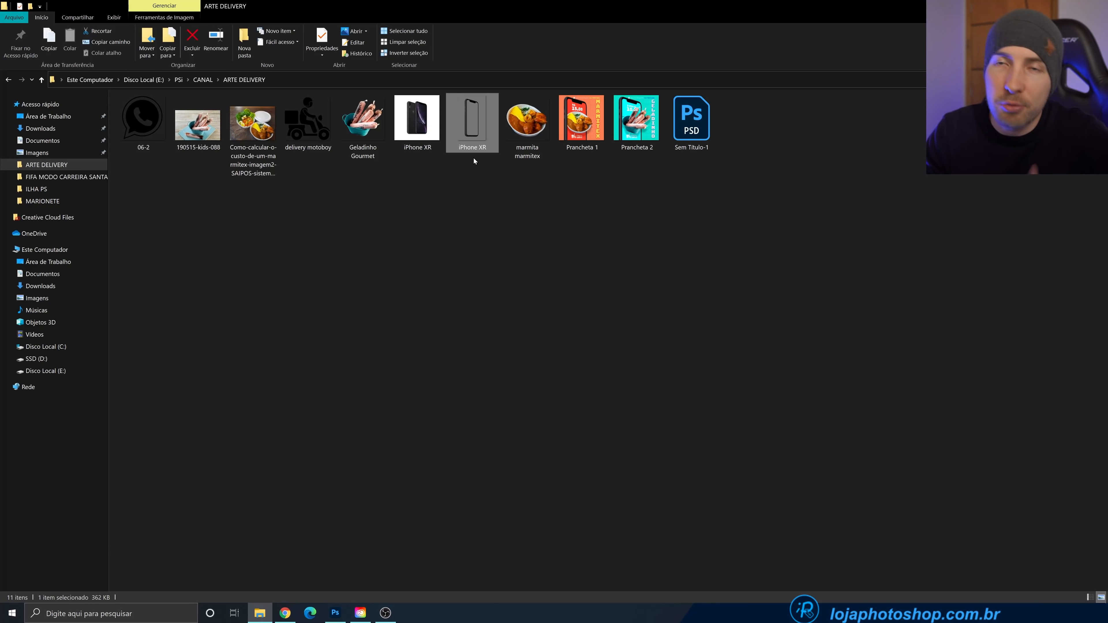
pyautogui.moveTo(473, 181); pyautogui.dragTo(301, 419)
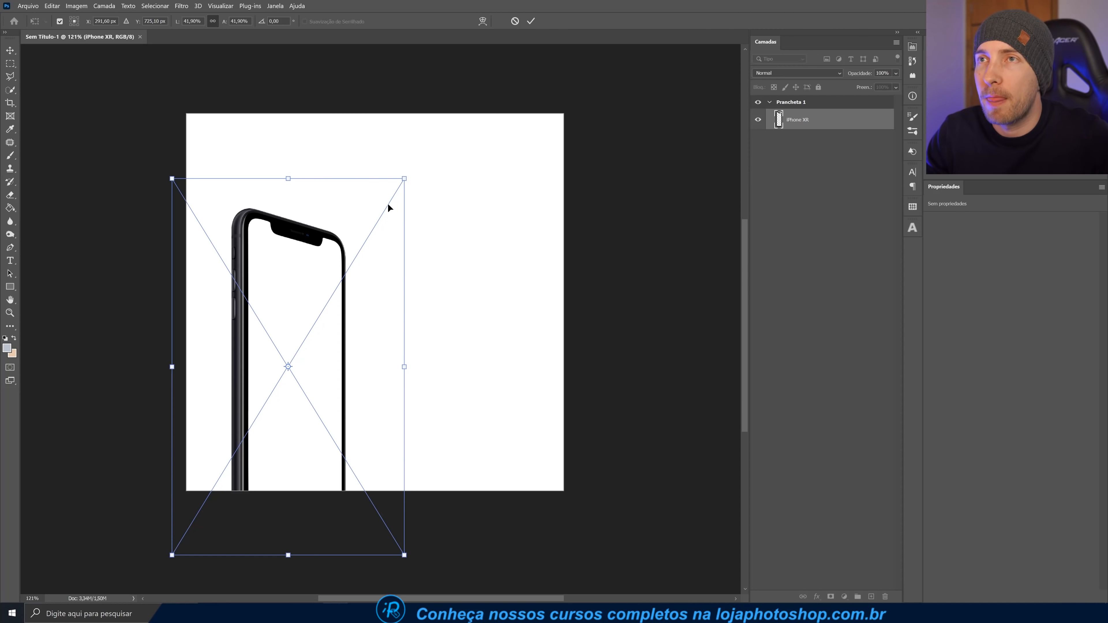
# - Scale the placed iPhone XR image to about 53.5% and position it in the left half of the artboard, its lower end cropped
pyautogui.moveTo(406, 176); pyautogui.dragTo(450, 105)
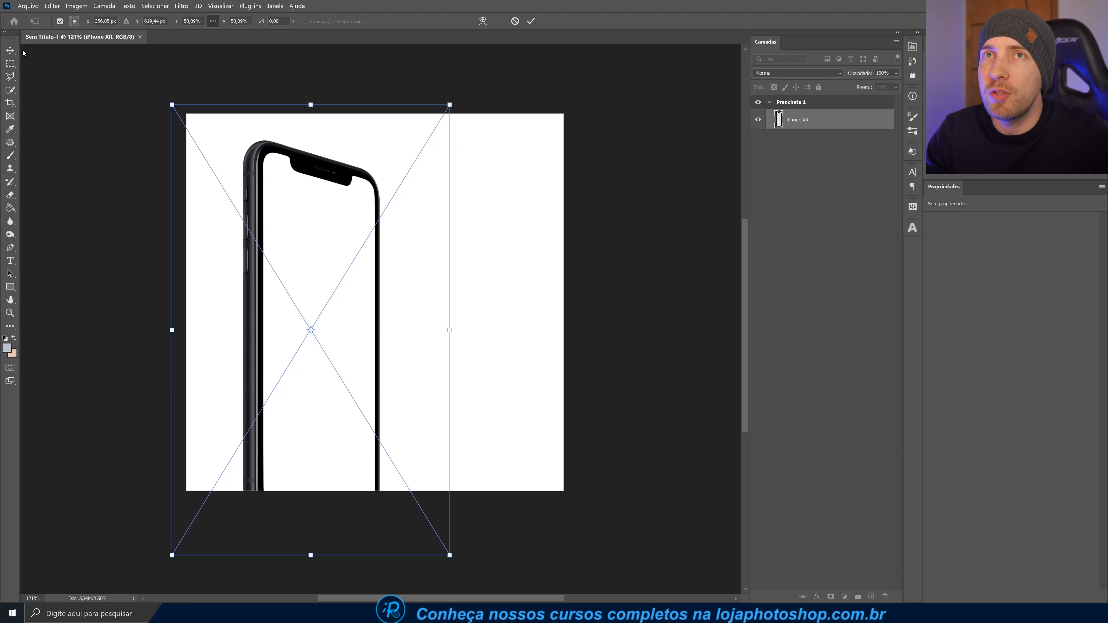
pyautogui.moveTo(322, 242); pyautogui.dragTo(303, 251)
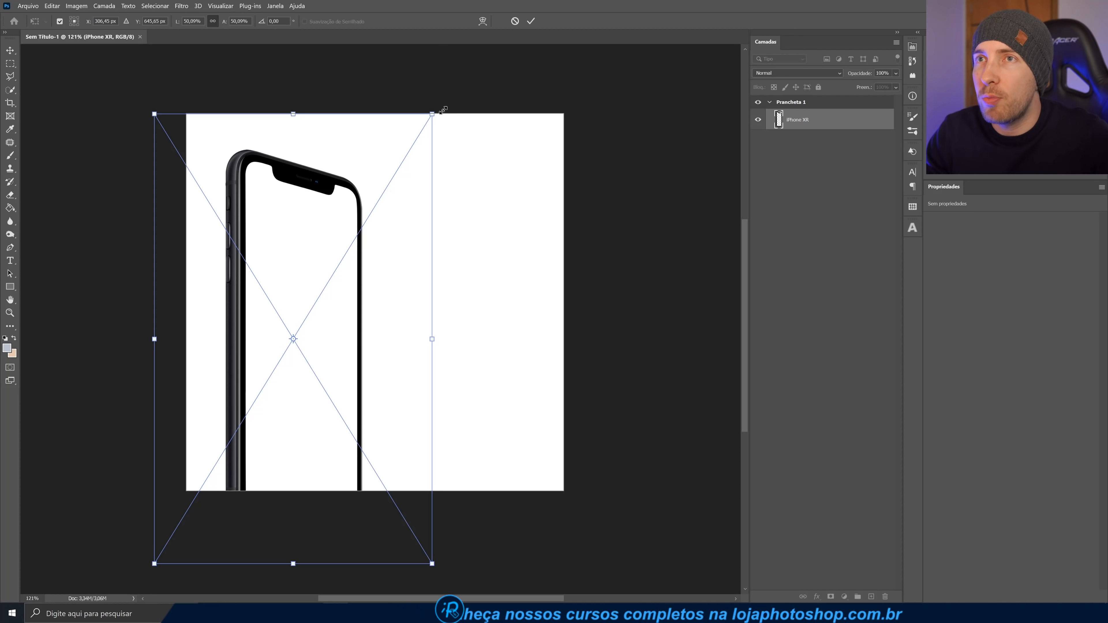
pyautogui.moveTo(440, 111); pyautogui.dragTo(445, 99)
pyautogui.moveTo(396, 161); pyautogui.dragTo(342, 216)
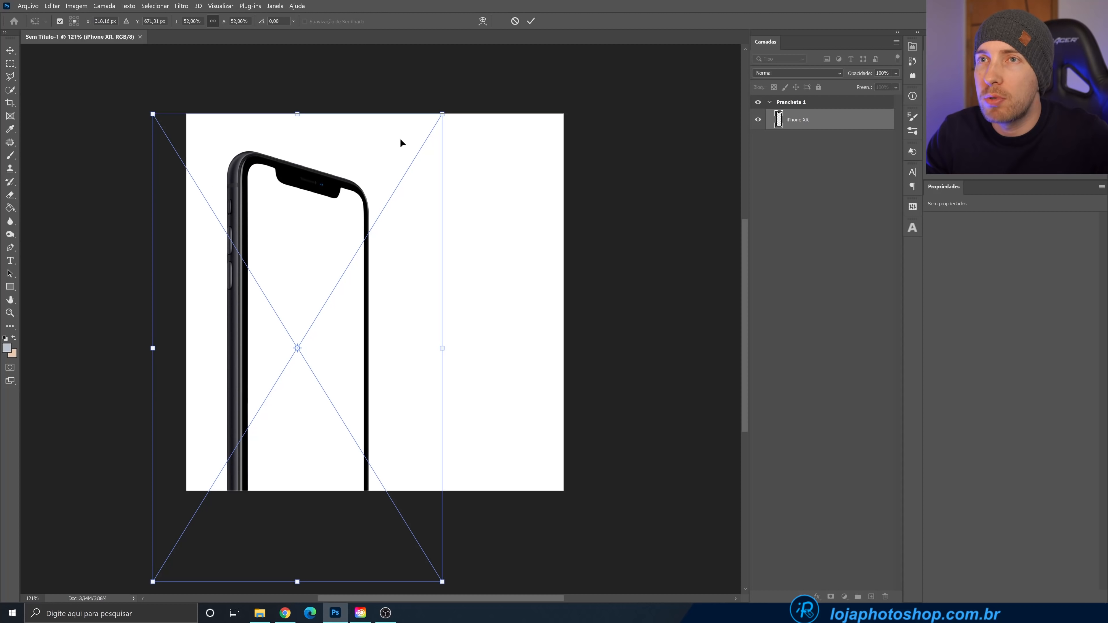
pyautogui.moveTo(443, 114); pyautogui.dragTo(451, 101)
pyautogui.moveTo(382, 177); pyautogui.dragTo(377, 184)
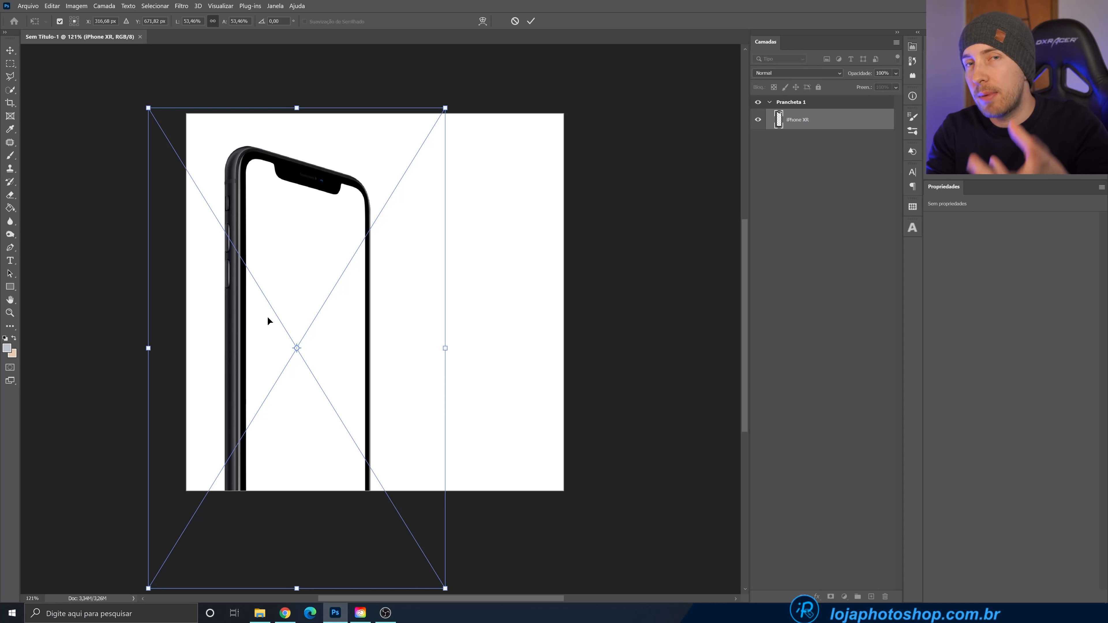
pyautogui.click(531, 21)
# - Nudge the iPhone XR layer slightly downward on the artboard
pyautogui.press('Down')
pyautogui.press('Down')
pyautogui.press('Down')
pyautogui.press('Down')
pyautogui.press('Down')
pyautogui.press('Down')
pyautogui.press('Down')
pyautogui.press('Down')
pyautogui.press('Down')
pyautogui.press('Down')
pyautogui.press('Down')
pyautogui.press('Down')
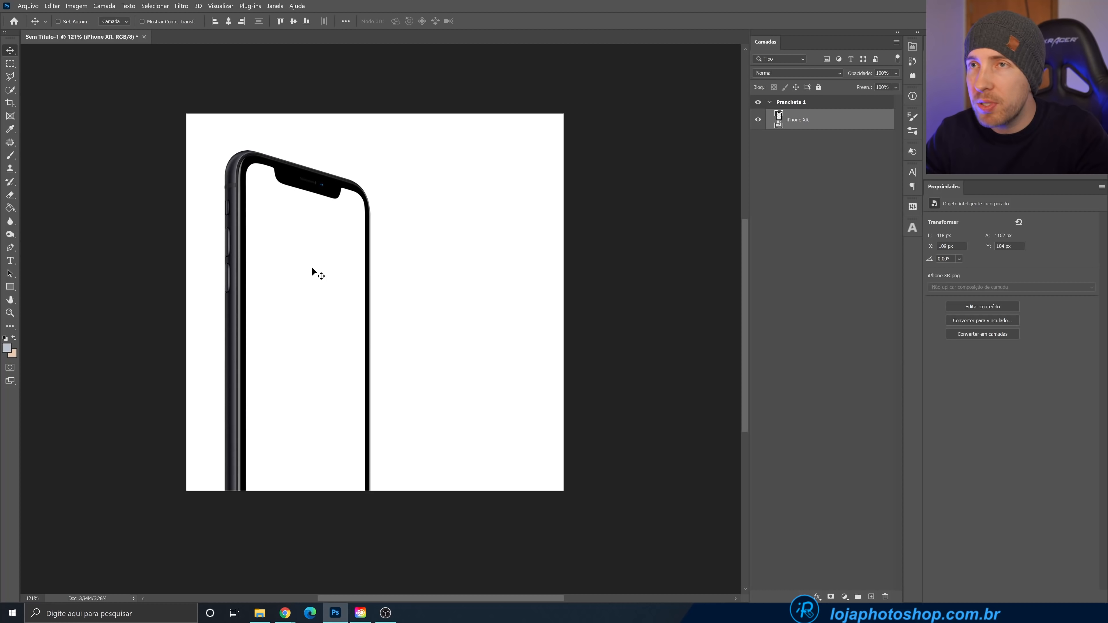
# - Enlarge the iPhone XR layer to about 64% and reposition it so the phone fills most of the artboard's height
pyautogui.hotkey('ctrl', 't')
pyautogui.moveTo(448, 351); pyautogui.dragTo(475, 351)
pyautogui.moveTo(423, 321); pyautogui.dragTo(430, 353)
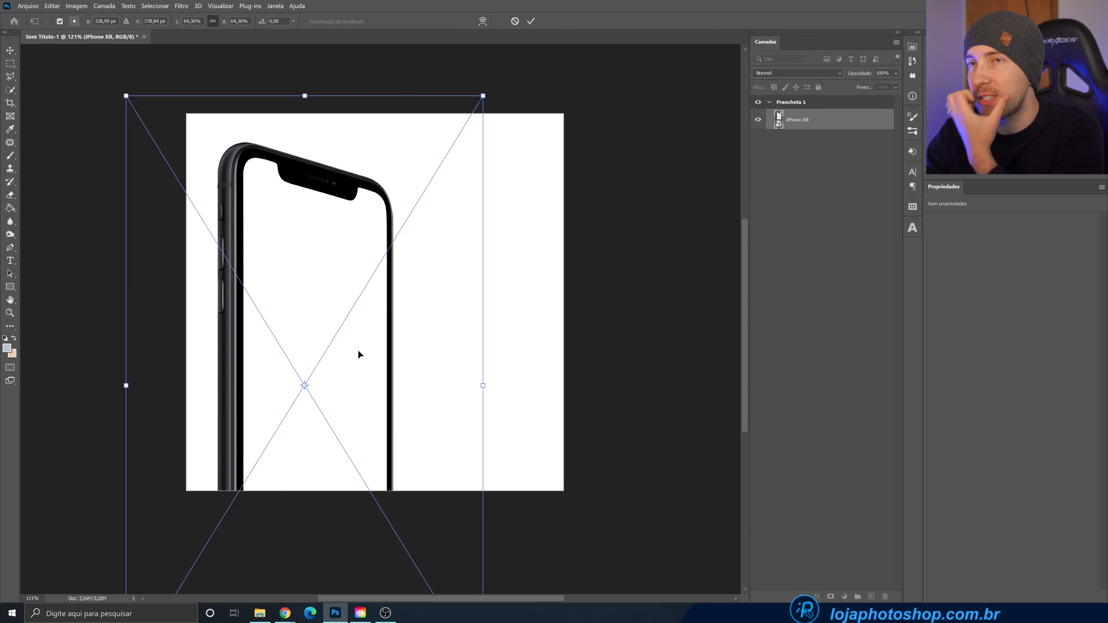
pyautogui.moveTo(396, 318); pyautogui.dragTo(392, 320)
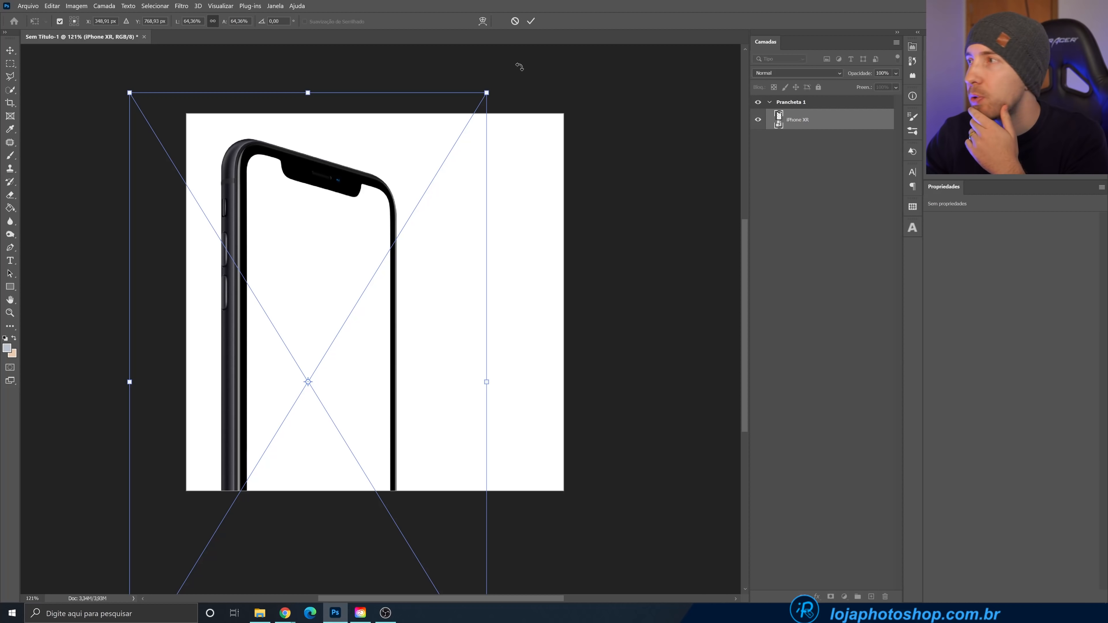
pyautogui.moveTo(447, 163); pyautogui.dragTo(448, 163)
pyautogui.click(530, 21)
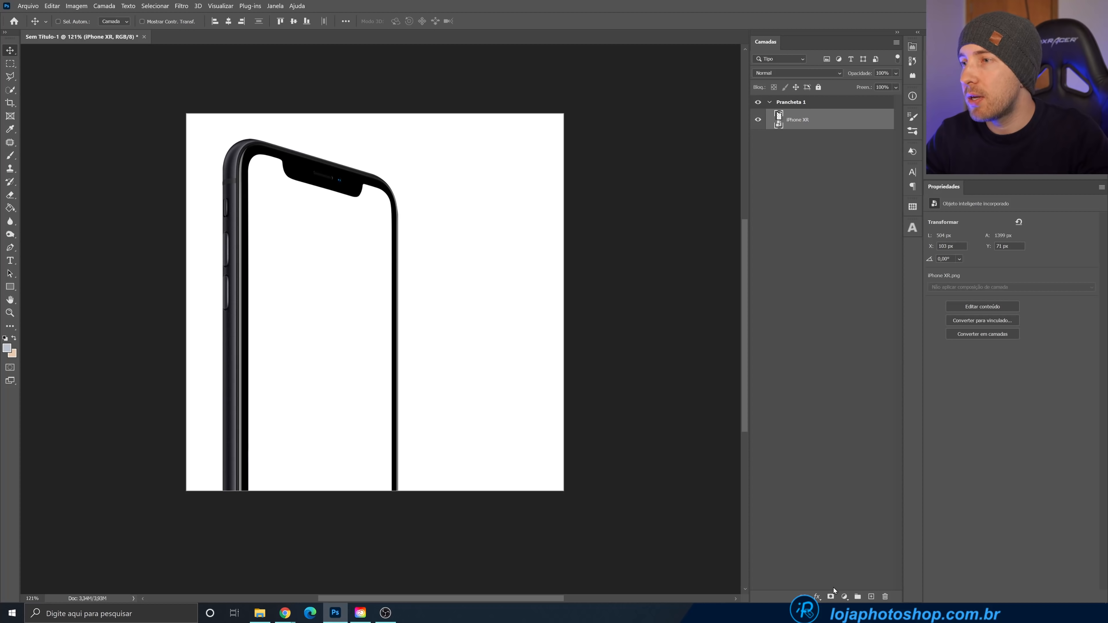
# - Add an orange solid color fill layer (#e17e57) and move it beneath the iPhone XR layer as the background
pyautogui.click(843, 597)
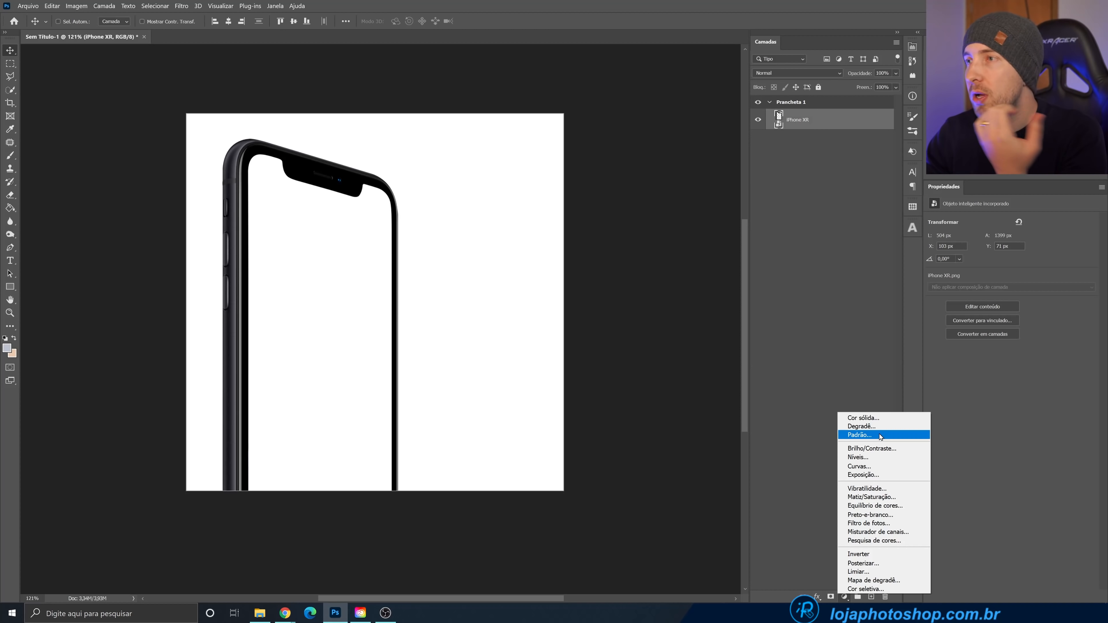
pyautogui.click(884, 419)
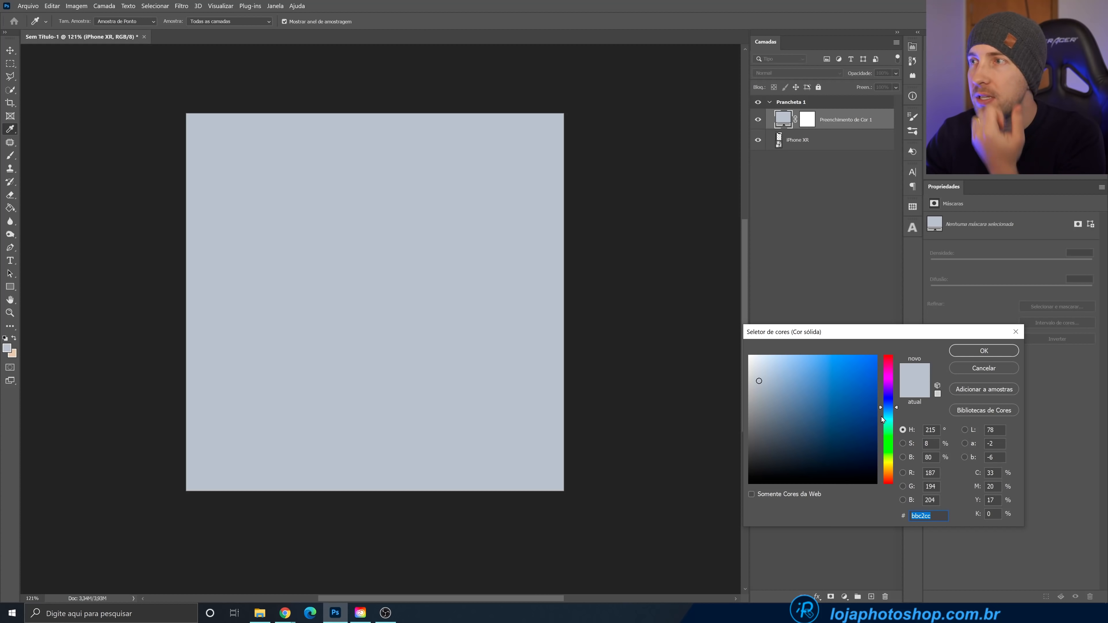
pyautogui.moveTo(861, 389); pyautogui.dragTo(820, 365)
pyautogui.moveTo(888, 365); pyautogui.dragTo(890, 354)
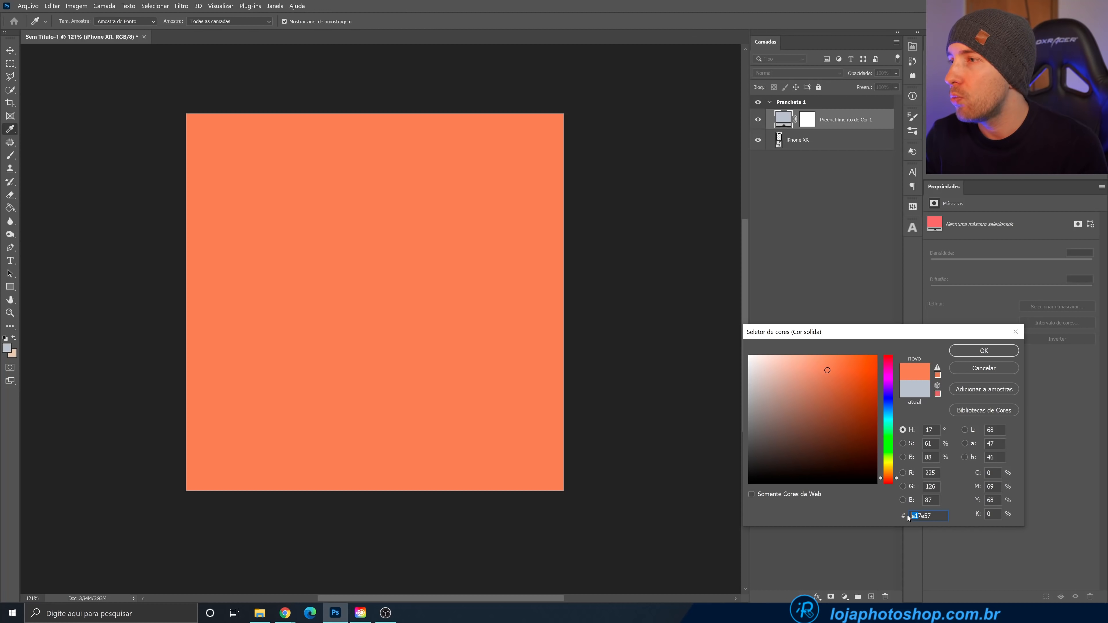
pyautogui.moveTo(883, 336); pyautogui.dragTo(767, 245)
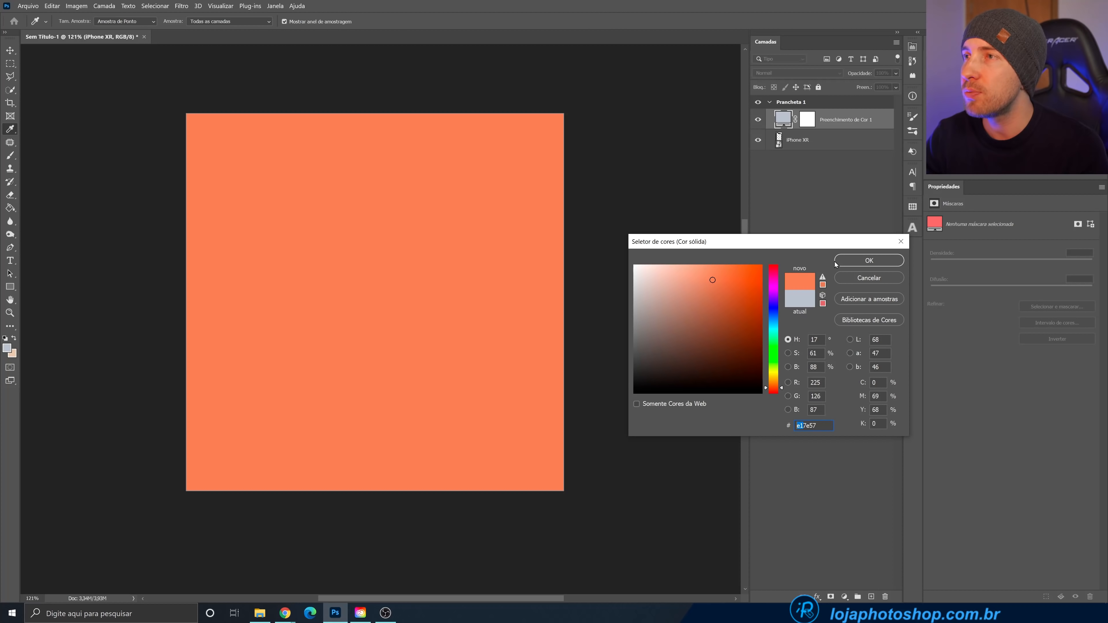
pyautogui.click(855, 261)
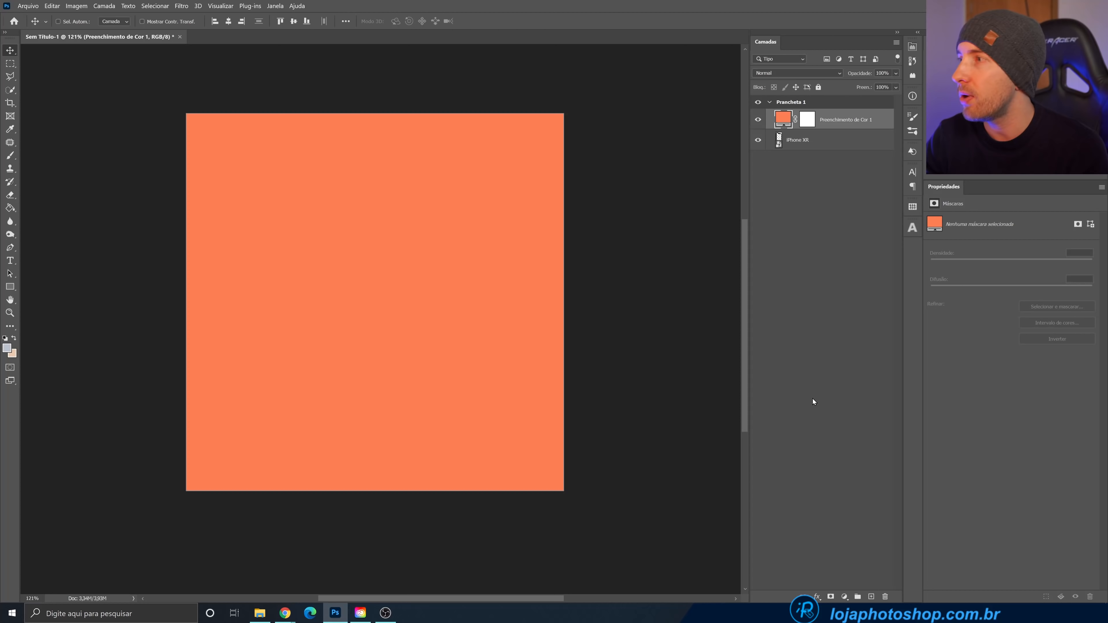
pyautogui.moveTo(855, 123); pyautogui.dragTo(843, 152)
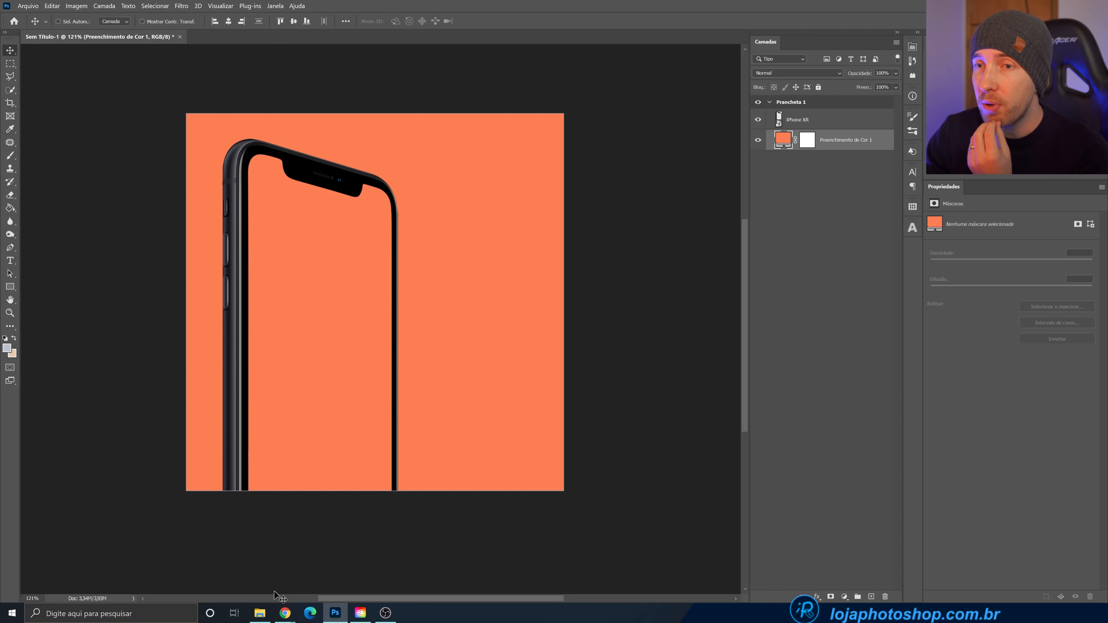
# - Preview the marmita marmitex image in the ARTE DELIVERY folder and place it on the artboard
pyautogui.click(267, 614)
pyautogui.doubleClick(526, 126)
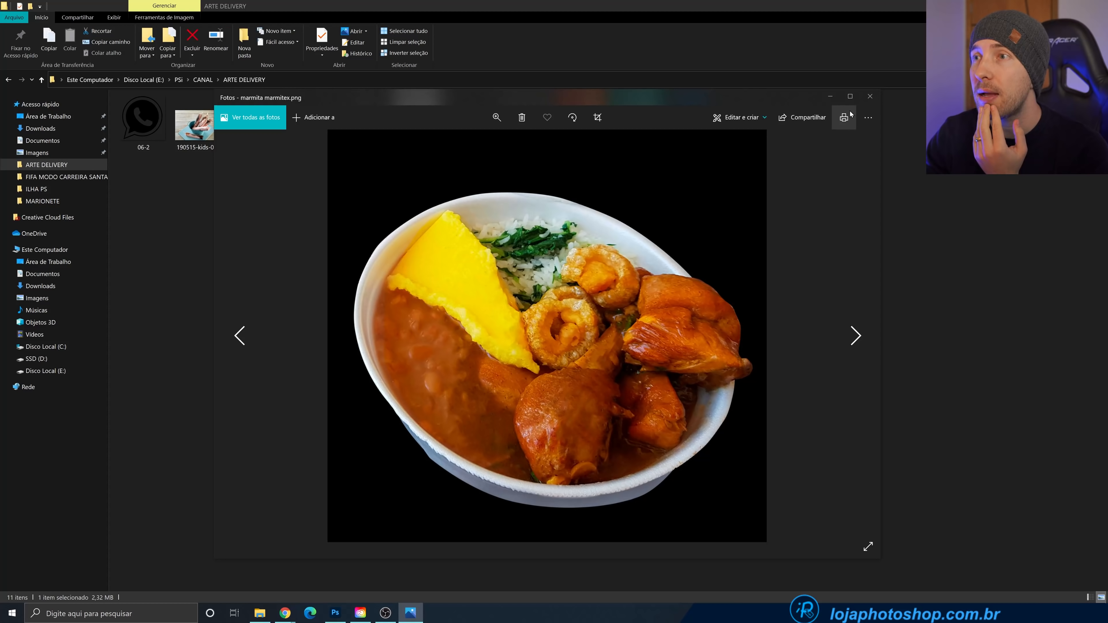
pyautogui.click(870, 97)
pyautogui.moveTo(526, 131); pyautogui.dragTo(379, 371)
# - Scale the meal image to about 28.5% and position it across the phone screen, extending past the phone's right edge
pyautogui.moveTo(562, 127); pyautogui.dragTo(495, 181)
pyautogui.moveTo(458, 234); pyautogui.dragTo(434, 261)
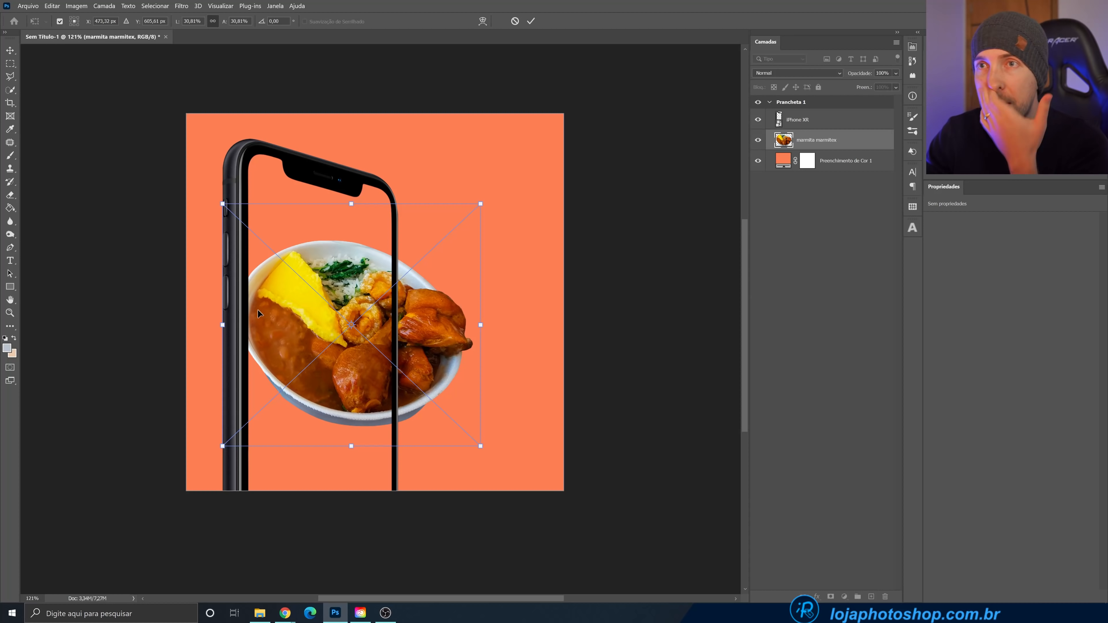
pyautogui.moveTo(418, 304); pyautogui.dragTo(418, 310)
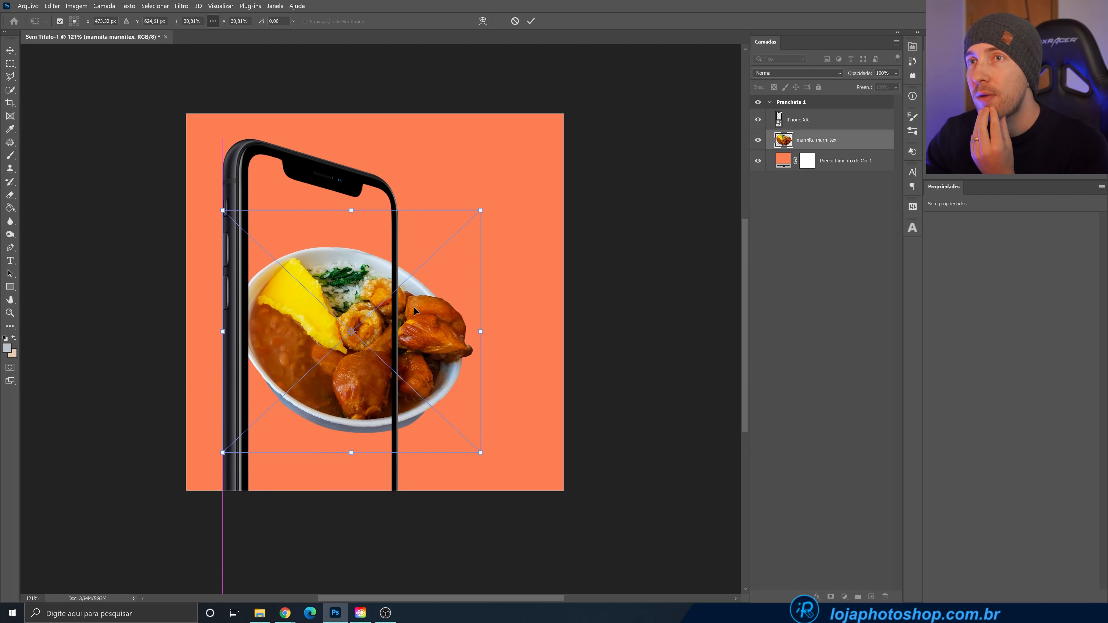
pyautogui.moveTo(480, 210); pyautogui.dragTo(461, 229)
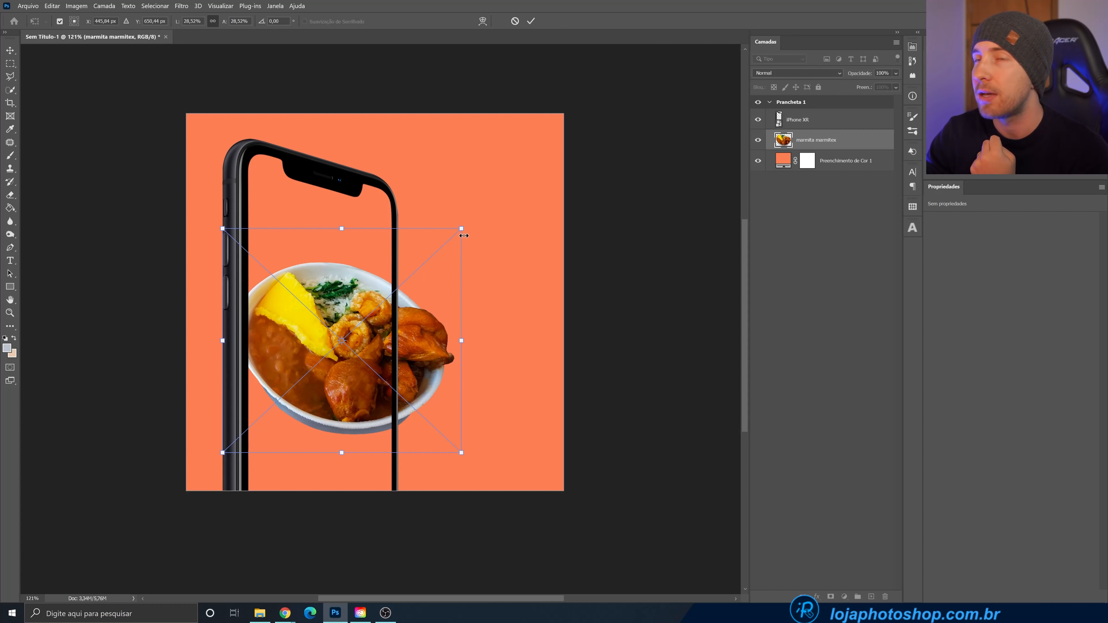
pyautogui.click(530, 21)
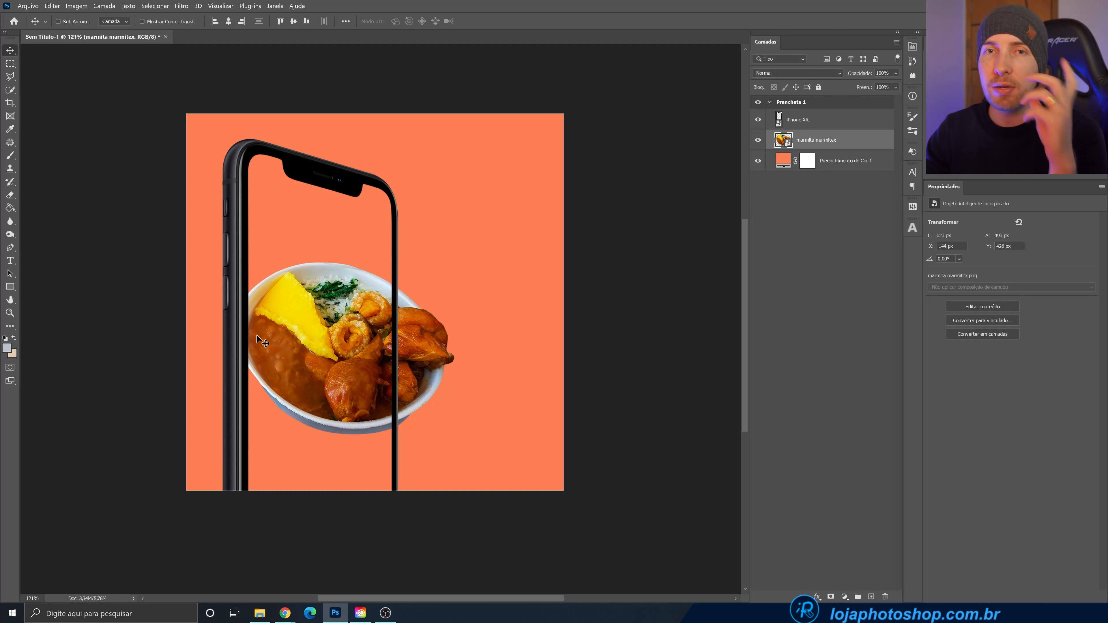
# - Move the marmita marmitex layer above the iPhone XR layer and add a layer mask to it
pyautogui.moveTo(829, 145); pyautogui.dragTo(834, 125)
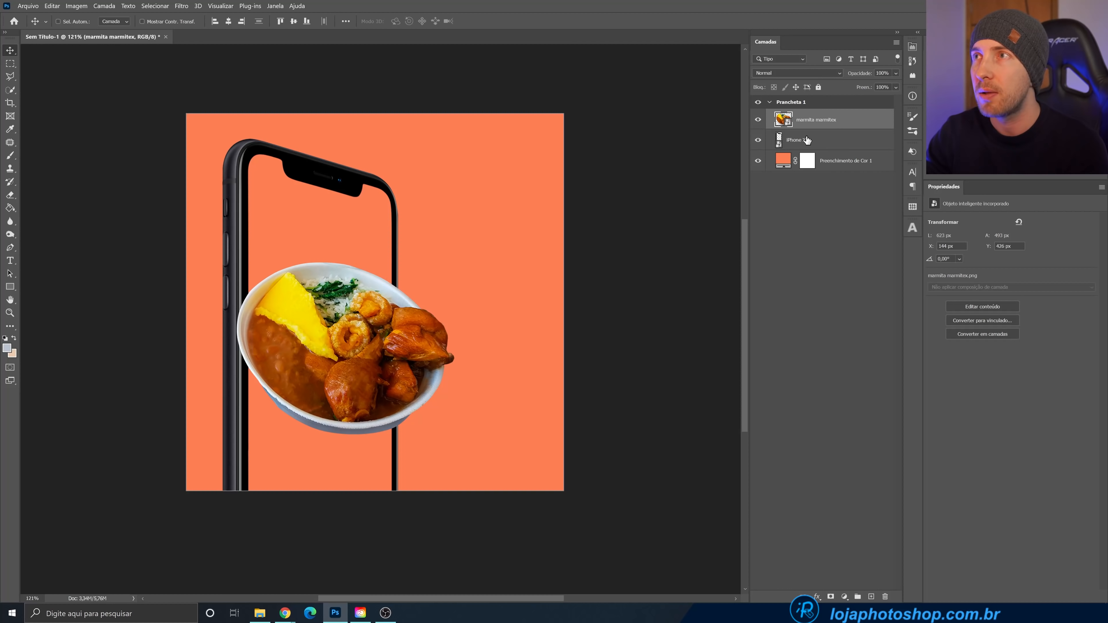
pyautogui.click(831, 597)
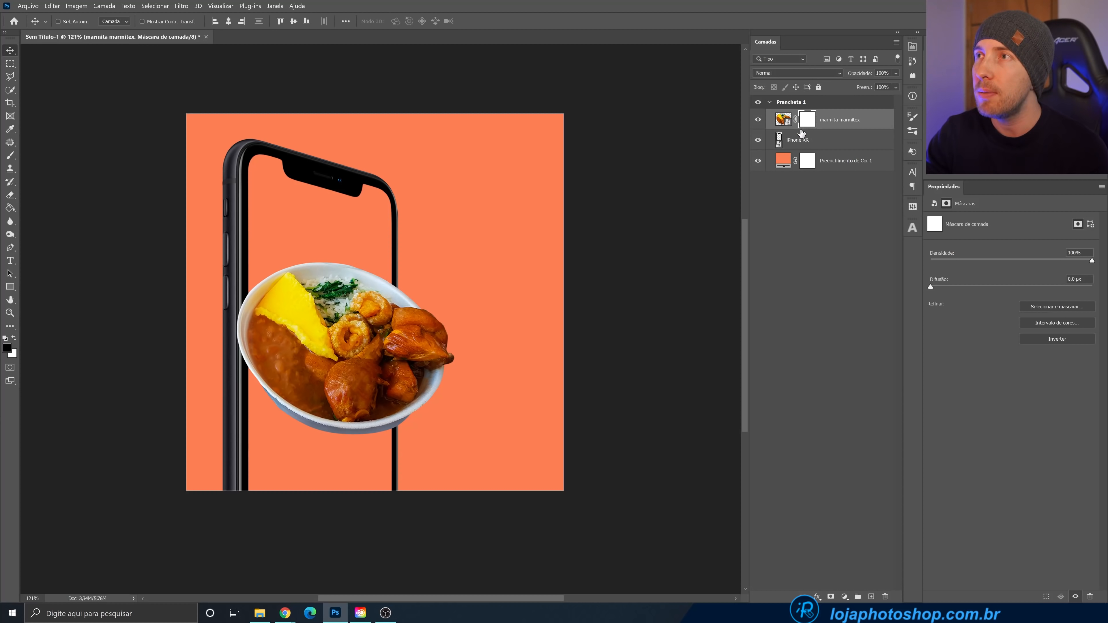
# - Load the phone's outline as a selection, brush black on the meal's mask over the phone's left frame, and deselect
pyautogui.press('ctrl')
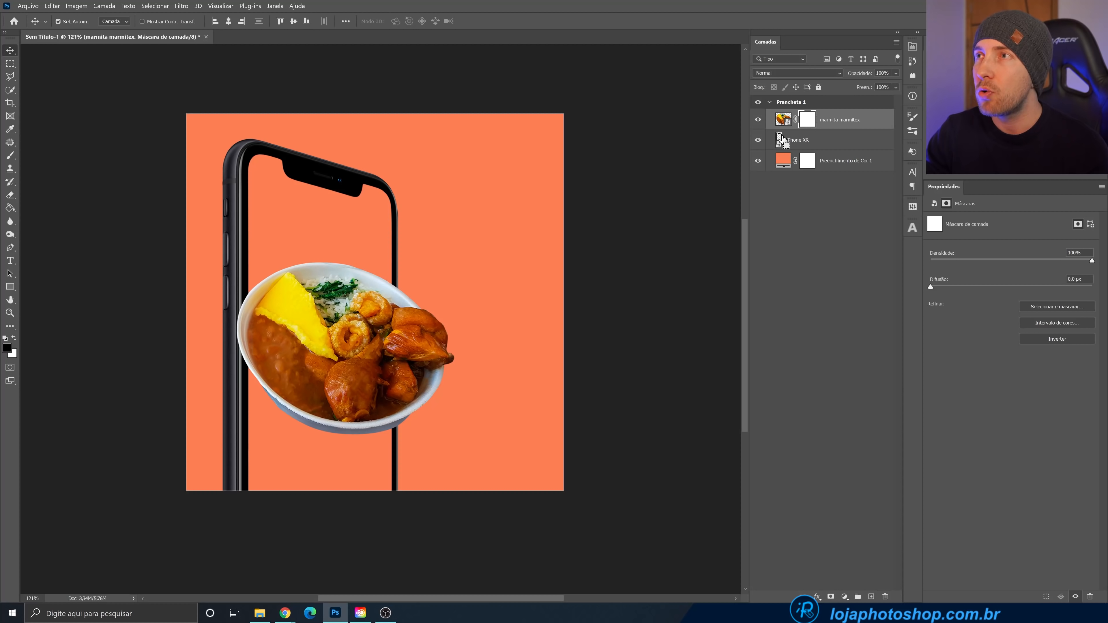
pyautogui.keyDown('ctrl'); pyautogui.click(780, 139); pyautogui.keyUp('ctrl')
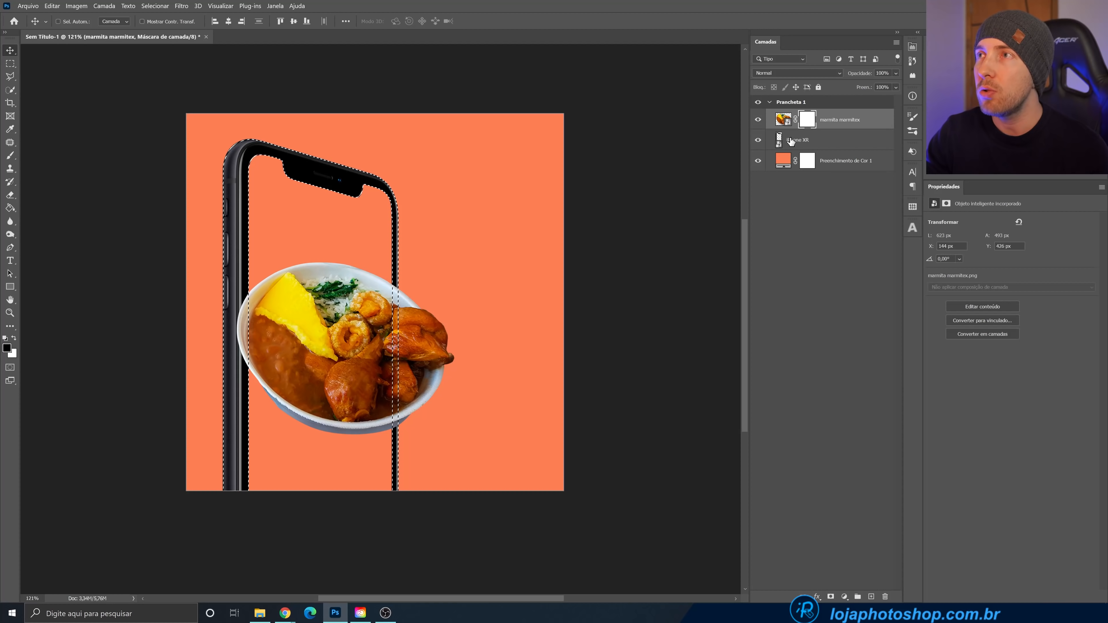
pyautogui.scroll(5, 240, 351)
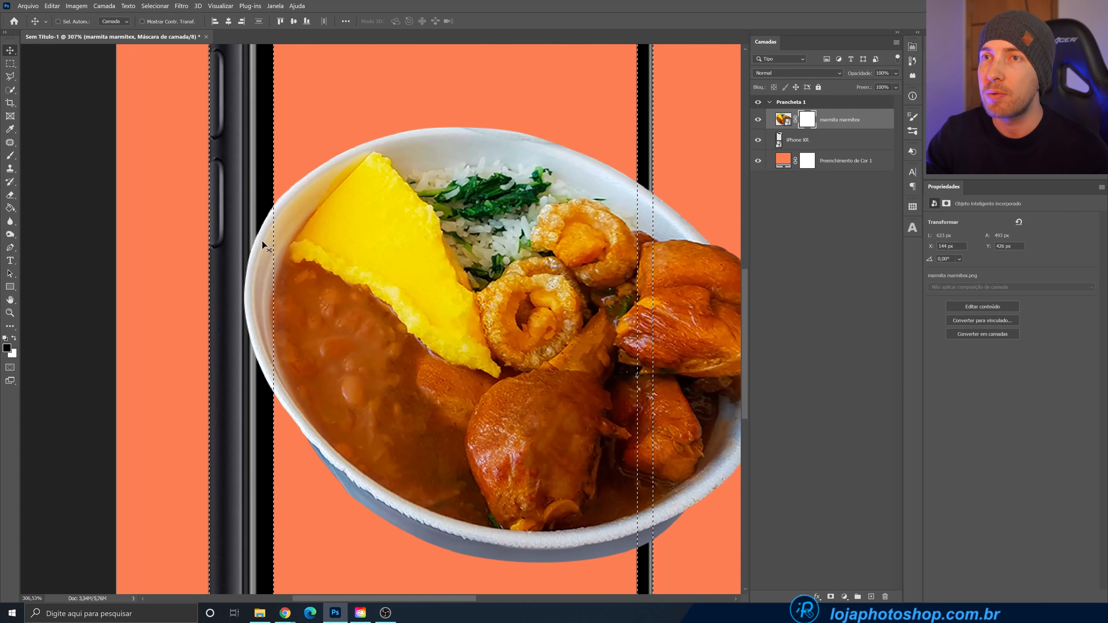
pyautogui.click(10, 155)
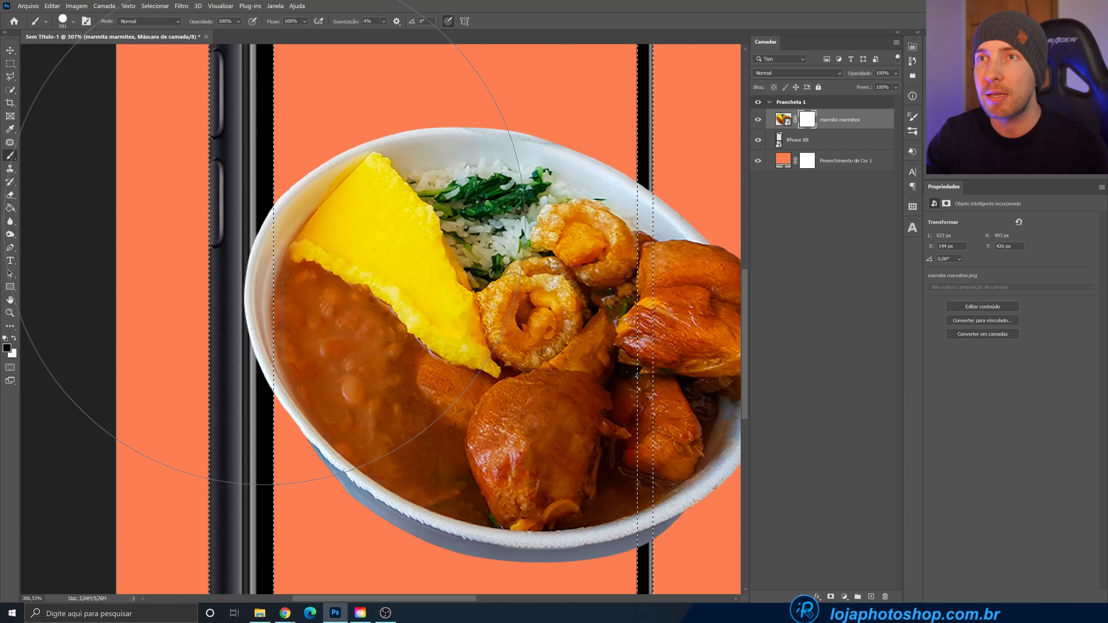
pyautogui.moveTo(297, 298)
pyautogui.mouseDown()
pyautogui.moveTo(89, 299)
pyautogui.moveTo(188, 292)
pyautogui.mouseUp()
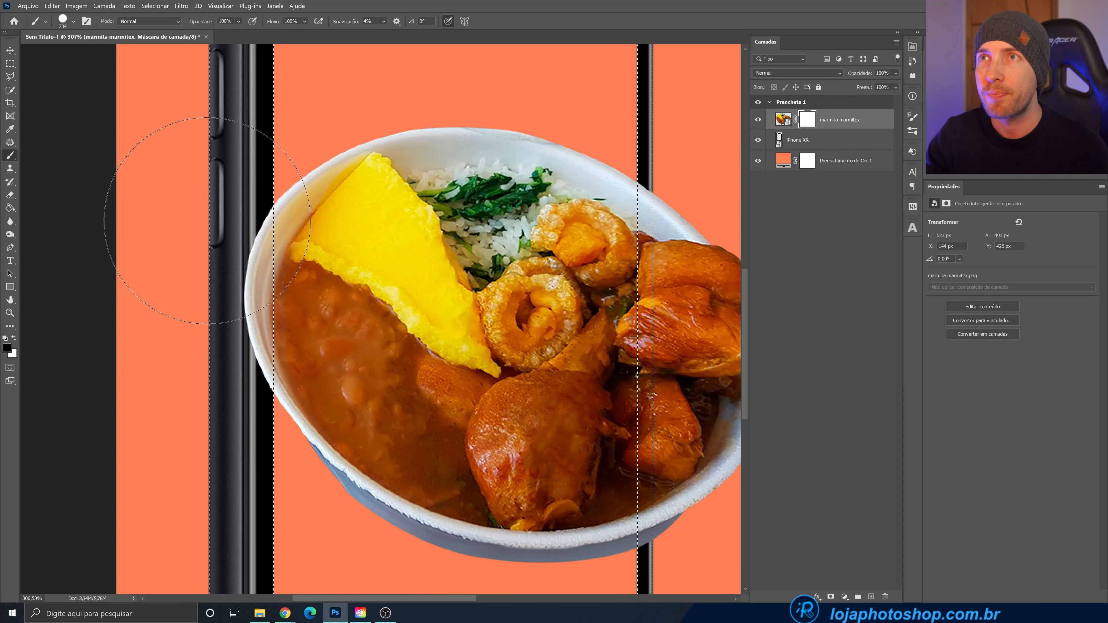
pyautogui.hotkey('ctrl', 'd')
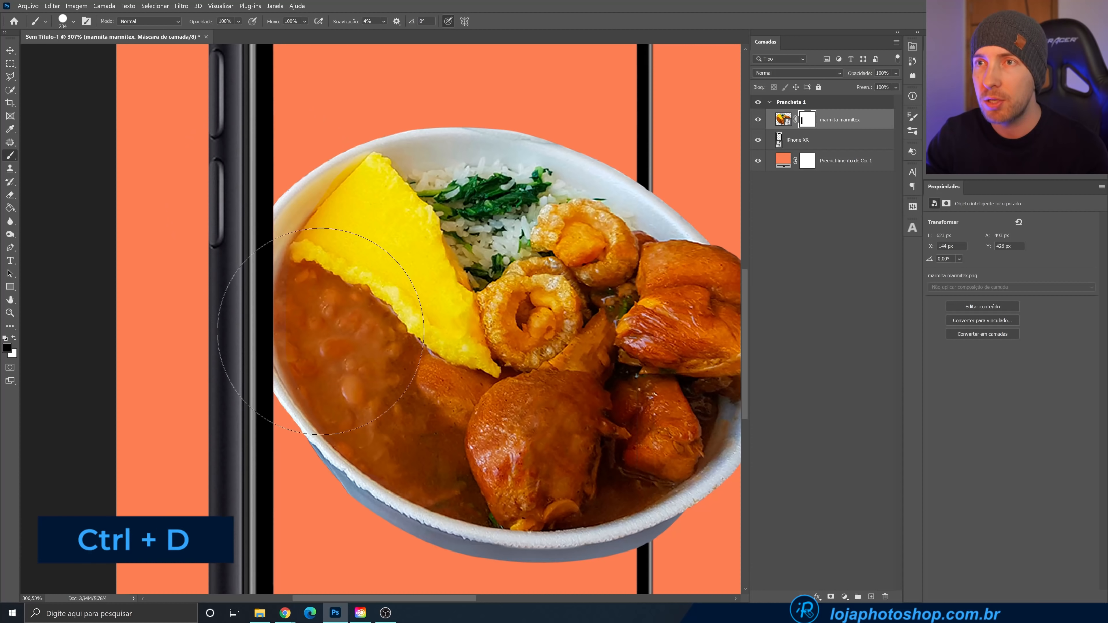
pyautogui.scroll(-5, 360, 378)
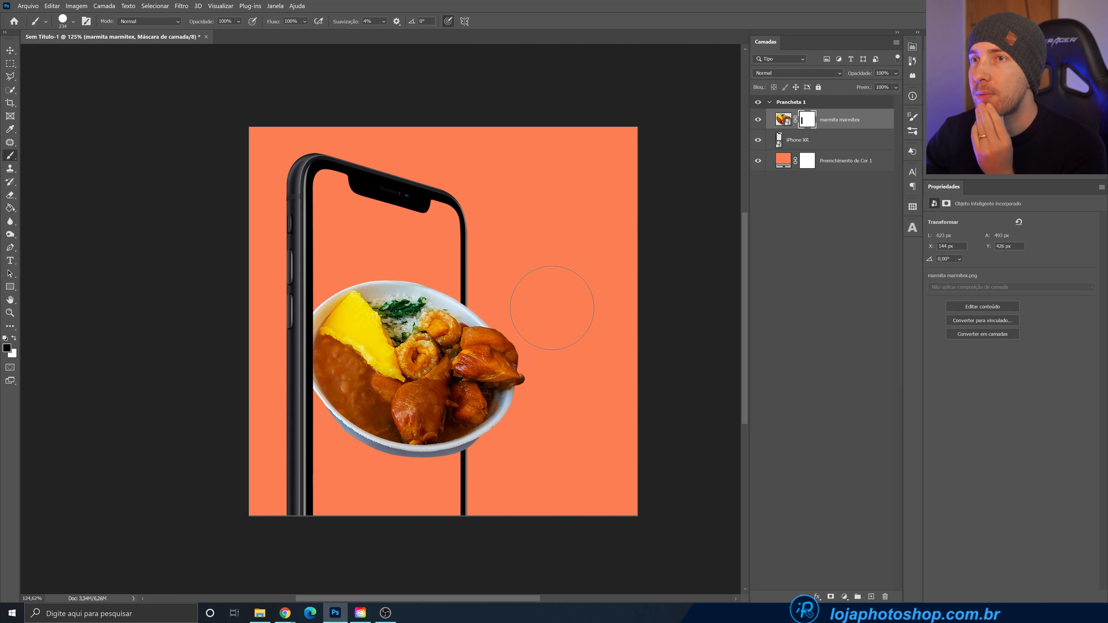
# - Add a drop shadow to the marmita marmitex layer: Multiply, 21% opacity, 90° angle, 61 px distance, 0% spread and 21 px size
pyautogui.doubleClick(876, 121)
pyautogui.moveTo(847, 218); pyautogui.dragTo(784, 269)
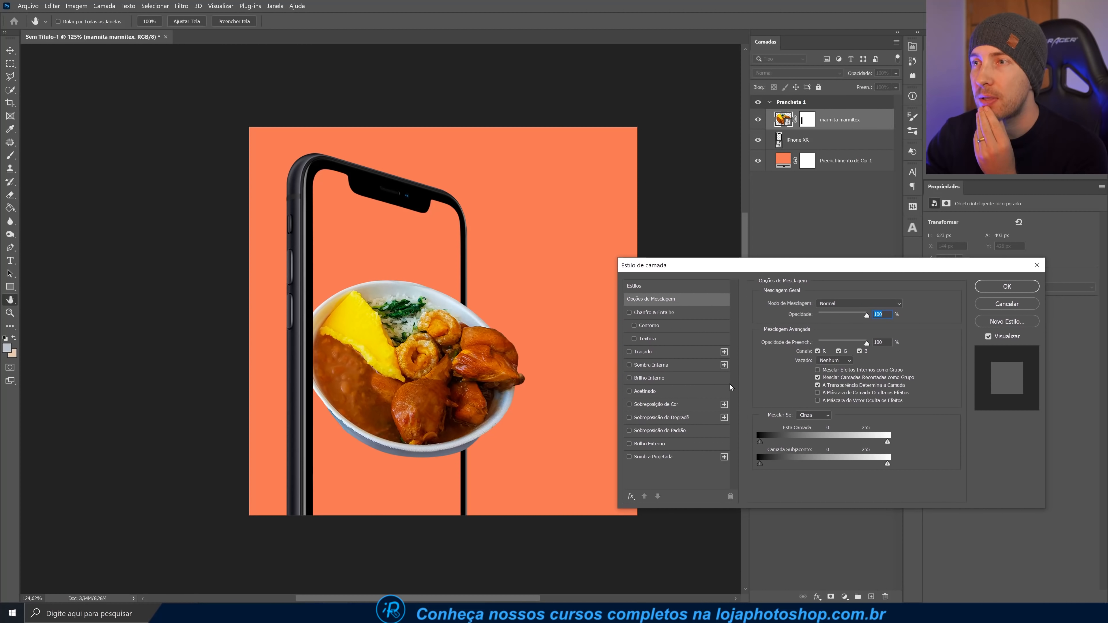
pyautogui.click(663, 455)
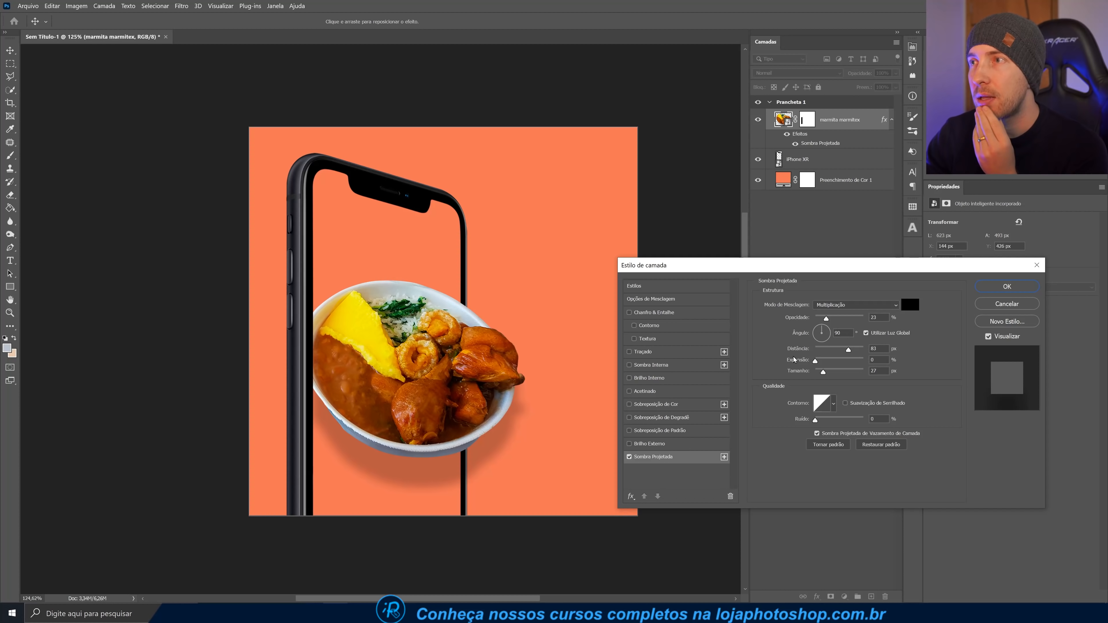
pyautogui.moveTo(822, 332); pyautogui.dragTo(819, 327)
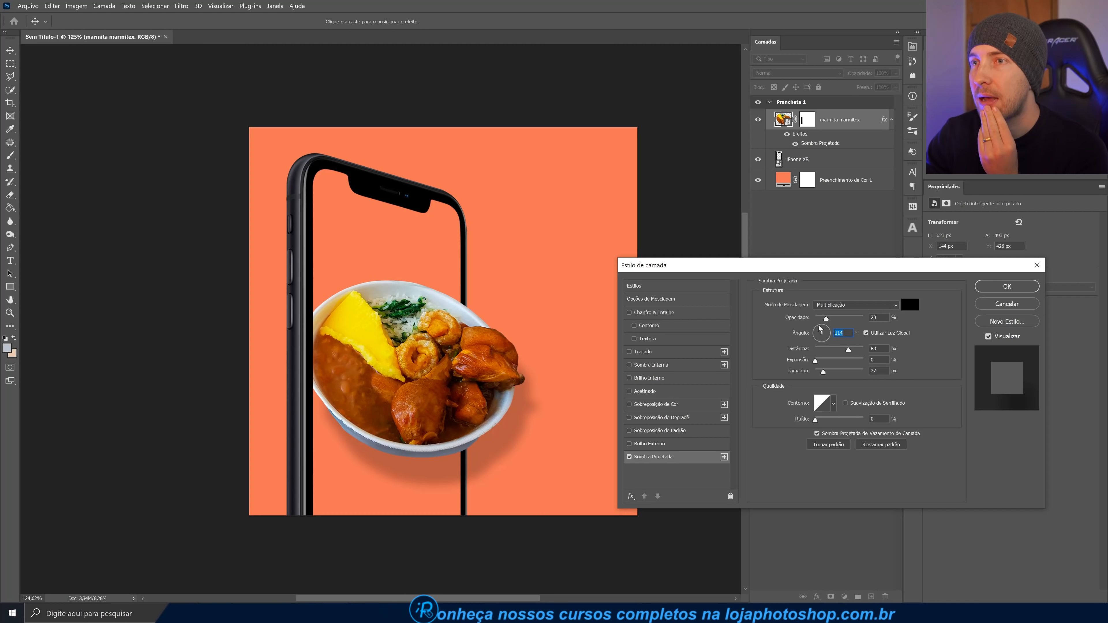
pyautogui.click(821, 327)
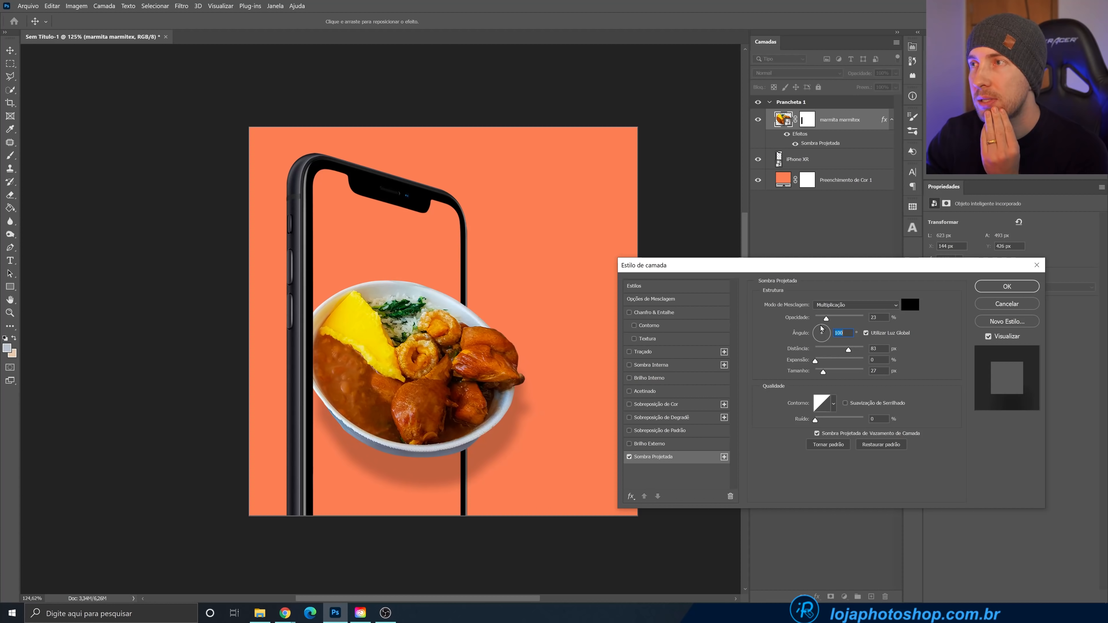
pyautogui.click(822, 328)
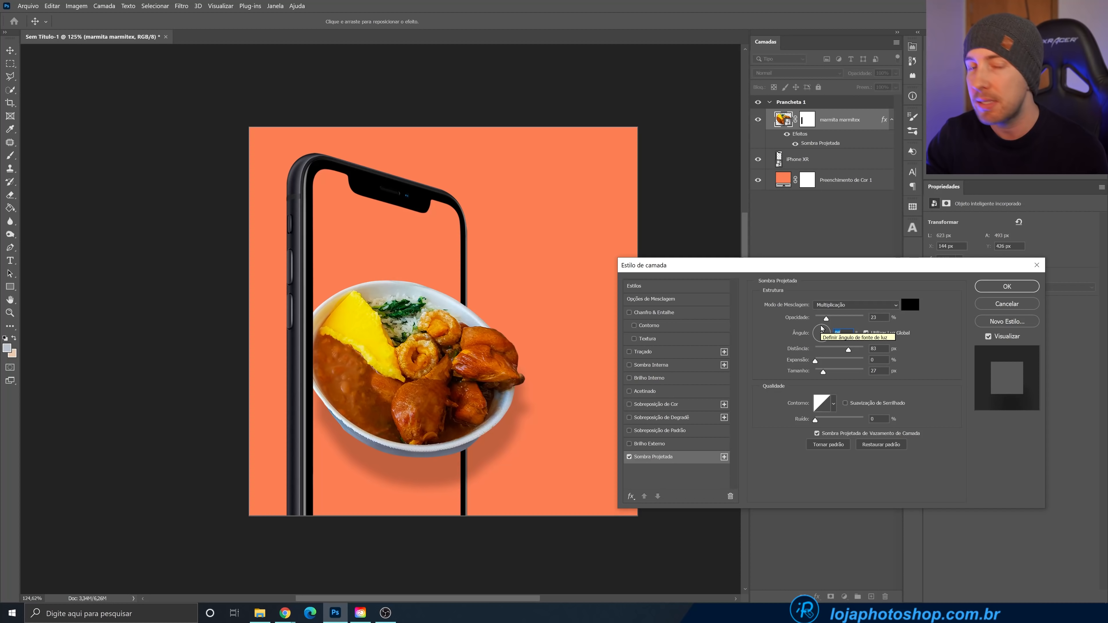
pyautogui.click(840, 308)
pyautogui.click(840, 308)
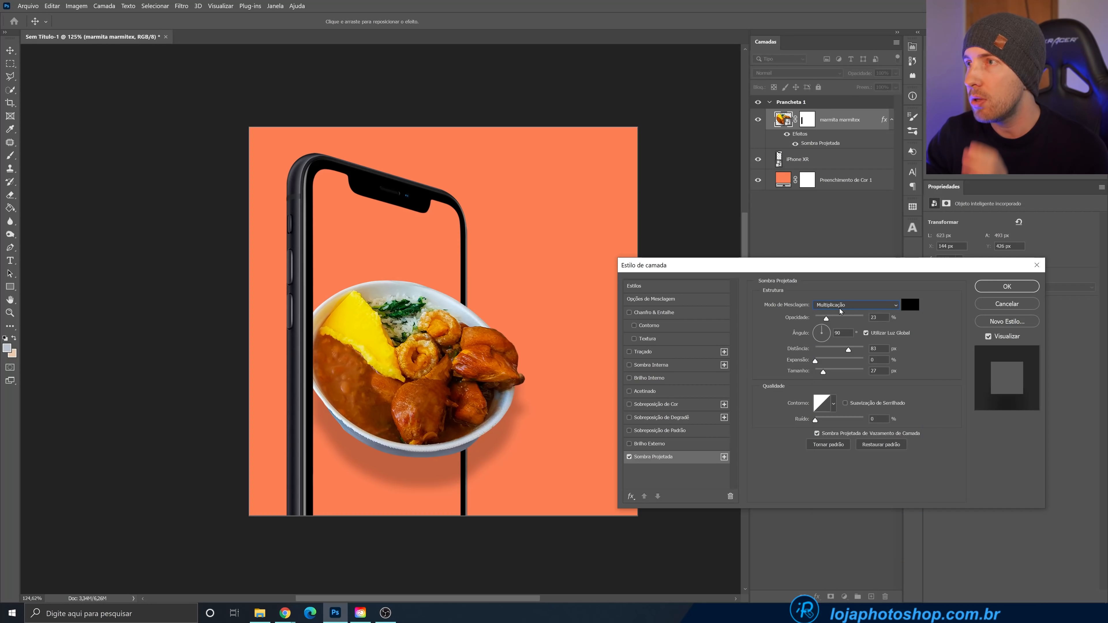
pyautogui.moveTo(823, 322); pyautogui.dragTo(815, 372)
pyautogui.moveTo(823, 369); pyautogui.dragTo(823, 367)
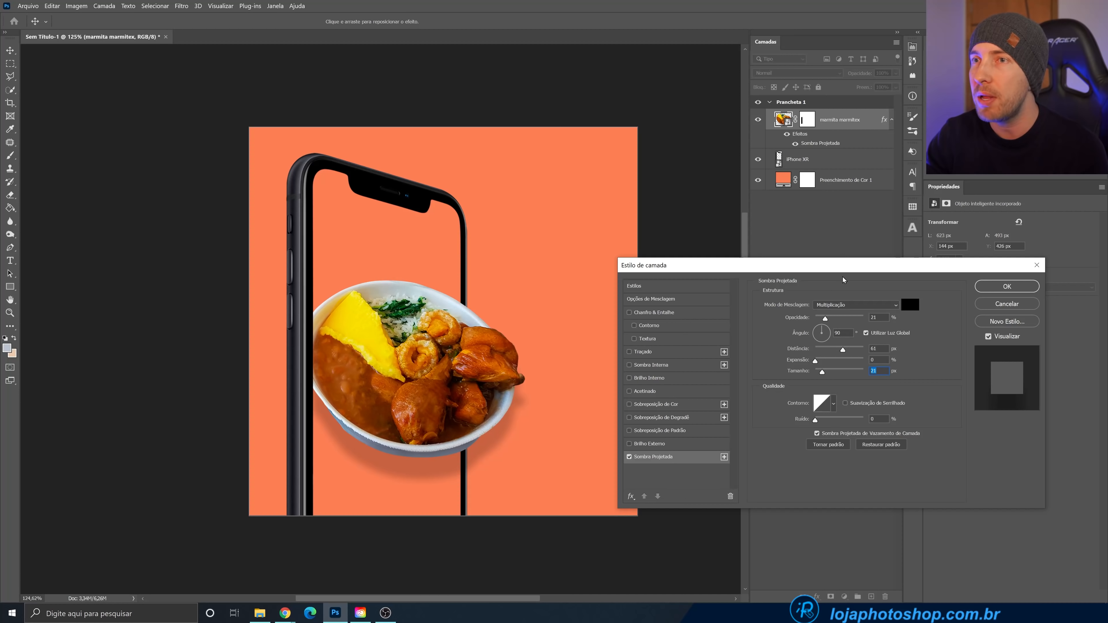
pyautogui.click(977, 286)
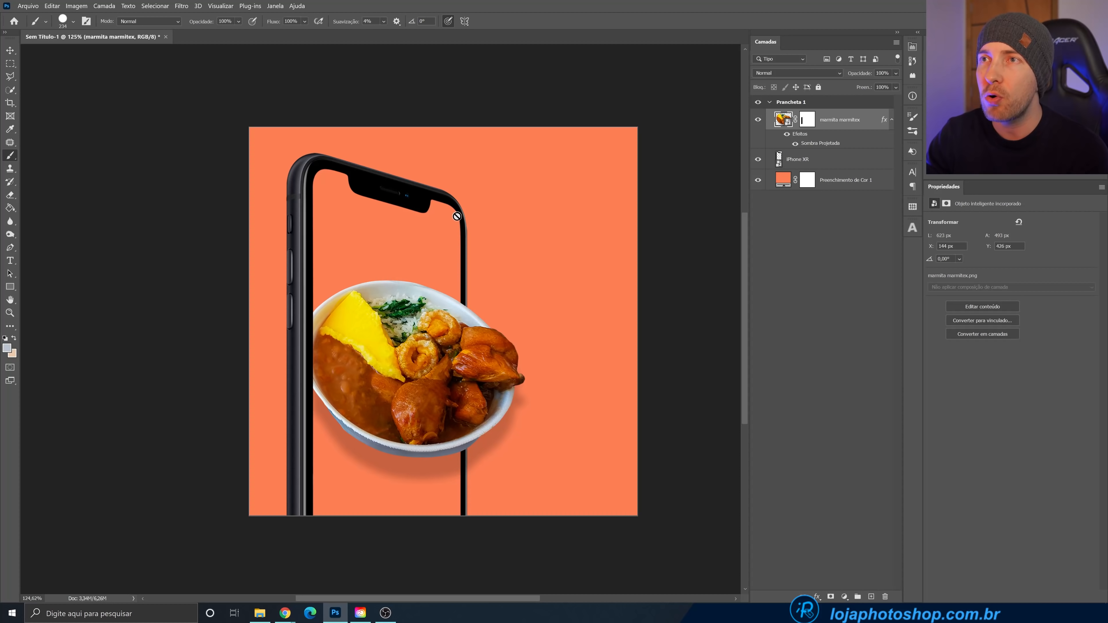
# - Add a solid color fill layer in red e54242 directly above the iPhone XR layer
pyautogui.click(800, 163)
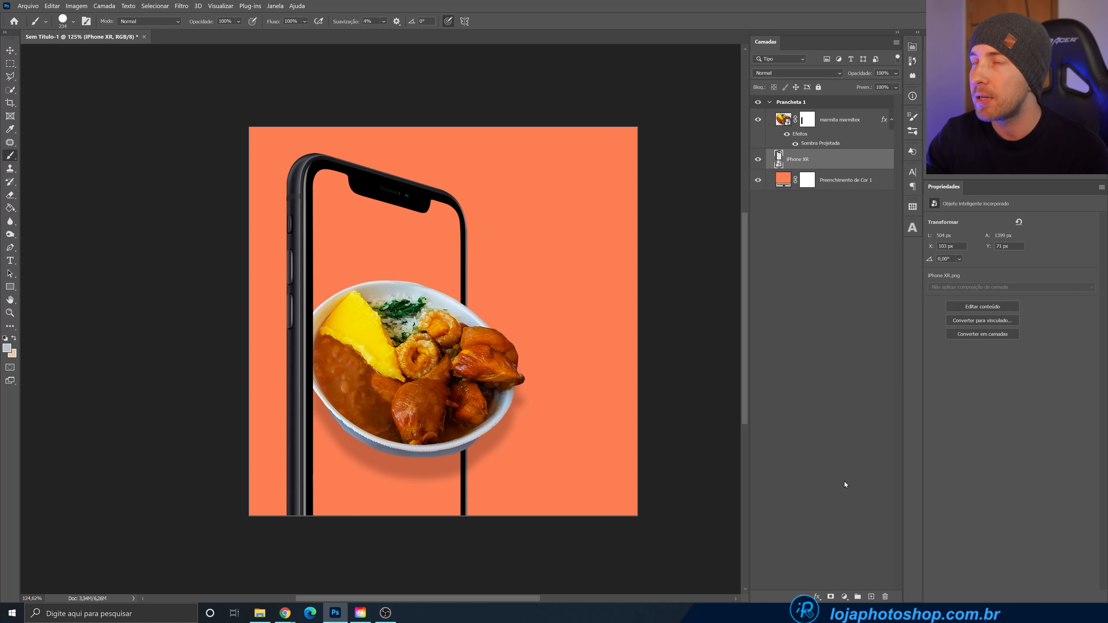
pyautogui.click(844, 597)
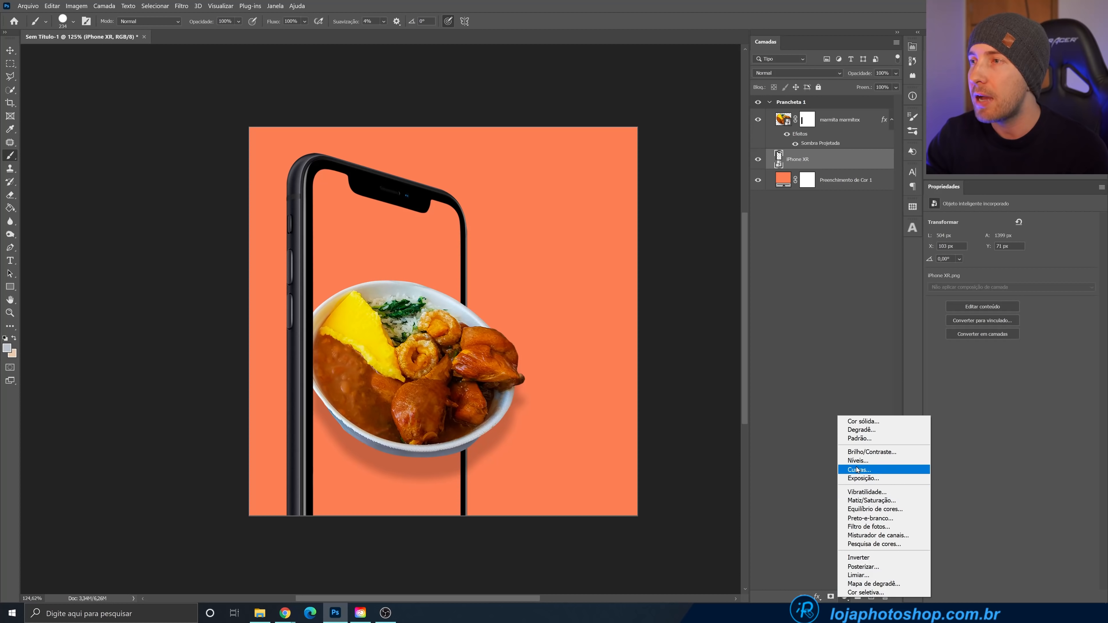
pyautogui.click(869, 421)
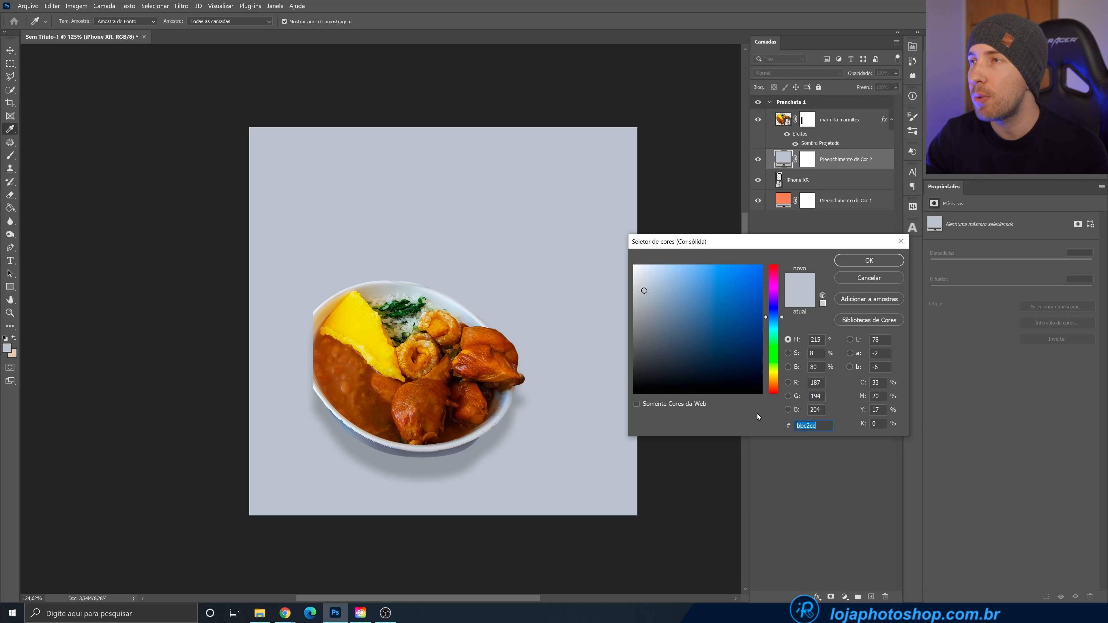
pyautogui.write('e54242')
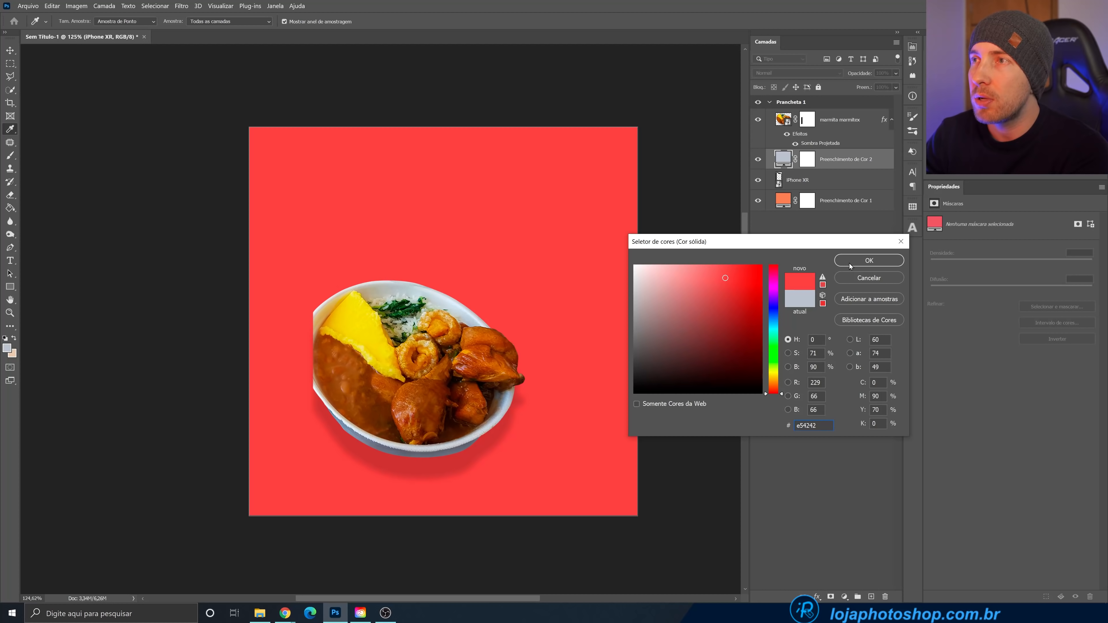
pyautogui.click(869, 261)
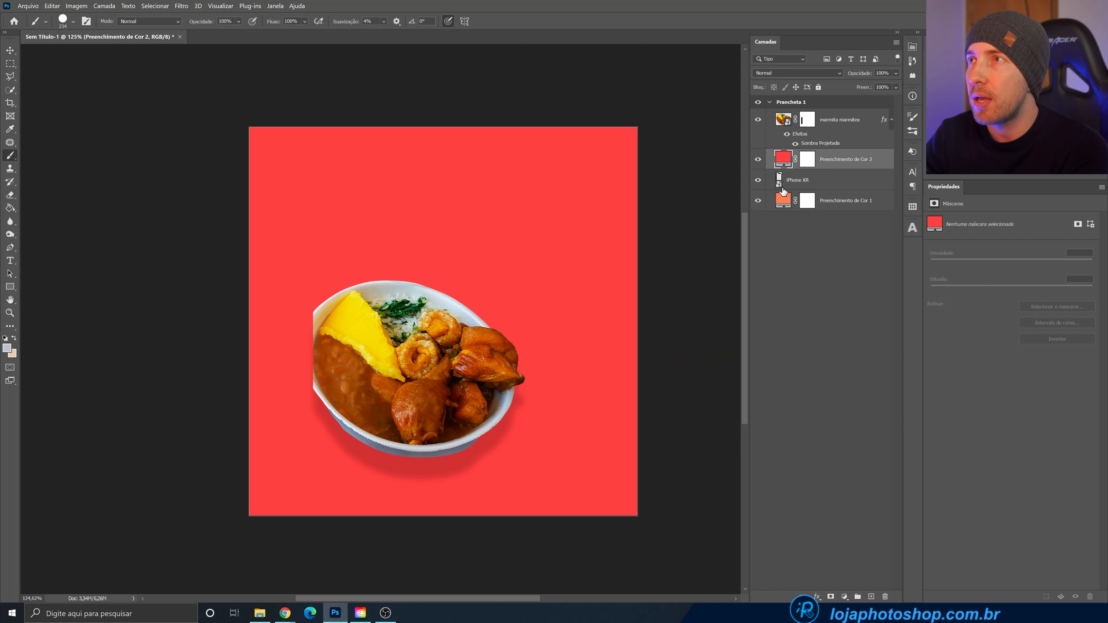
# - Hide the red fill, target its mask, and outline the phone's screen along the middle of the frame with the Polygonal Lasso
pyautogui.click(761, 161)
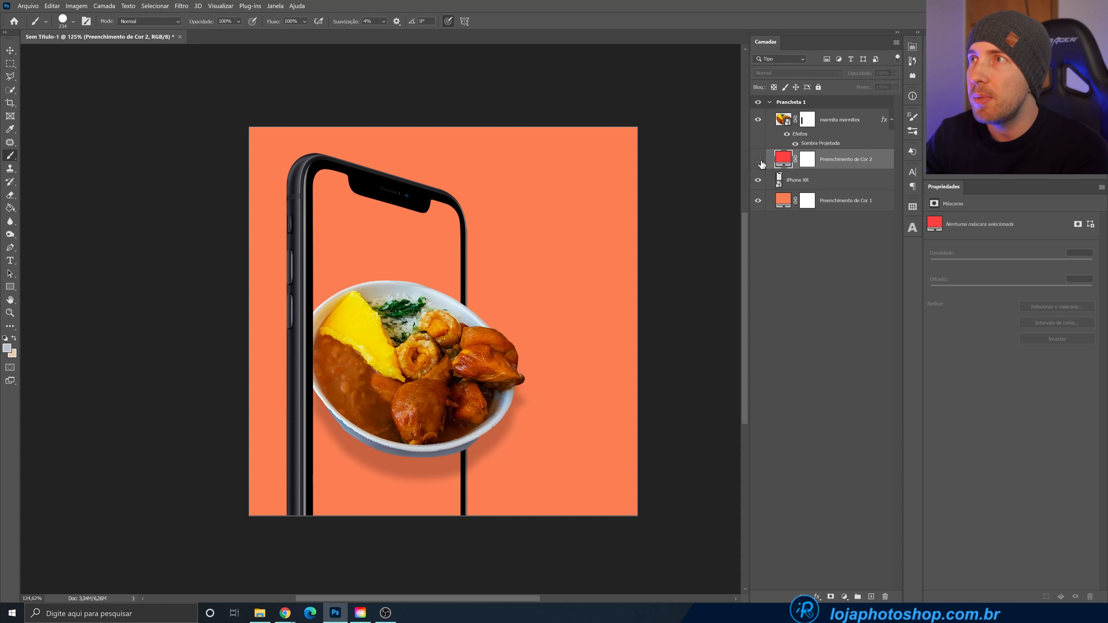
pyautogui.click(804, 165)
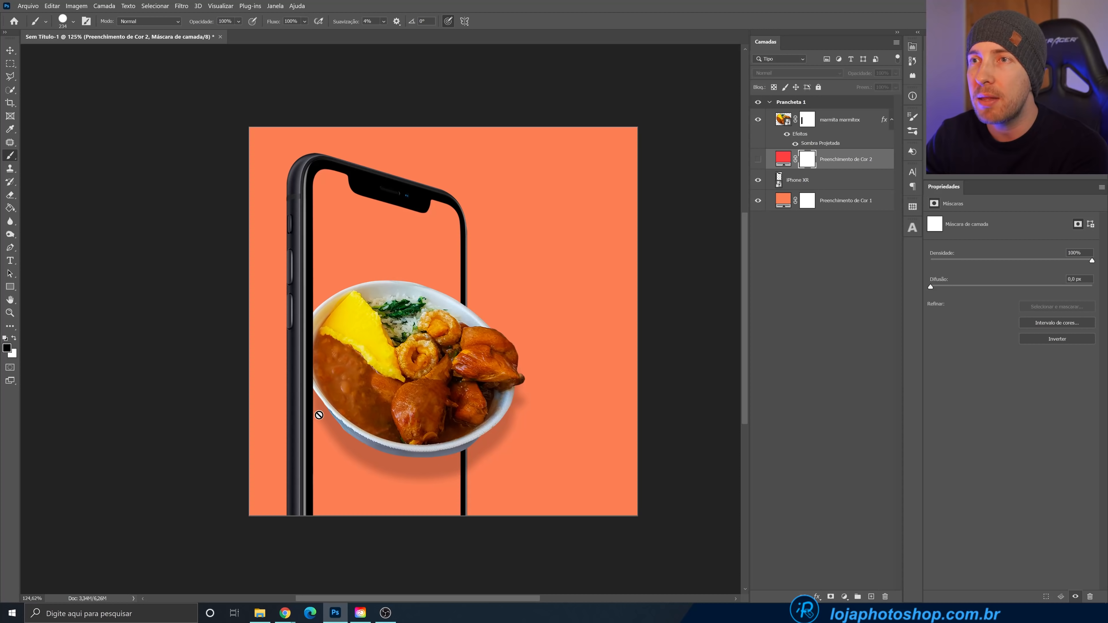
pyautogui.click(10, 77)
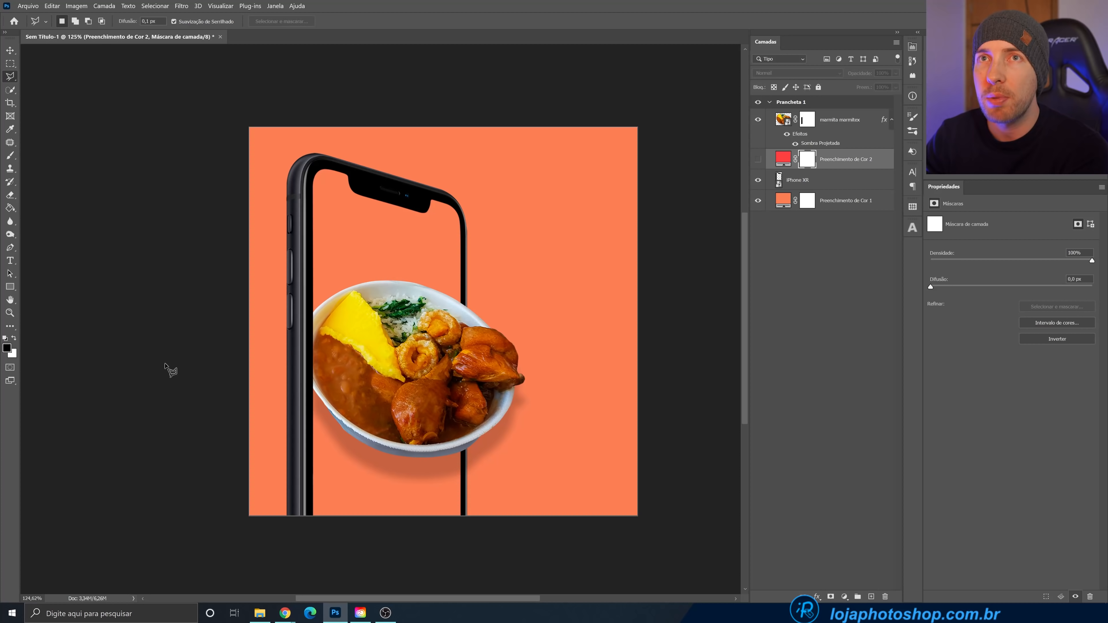
pyautogui.click(298, 520)
pyautogui.click(300, 183)
pyautogui.click(303, 171)
pyautogui.click(309, 166)
pyautogui.click(319, 163)
pyautogui.click(337, 166)
pyautogui.click(444, 198)
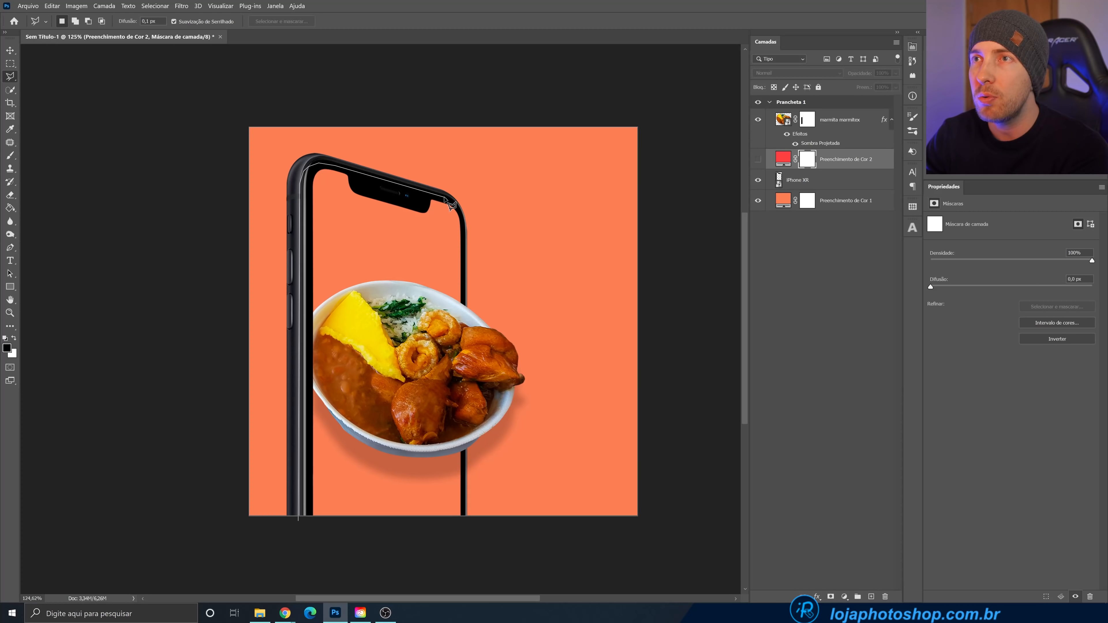
pyautogui.click(458, 208)
pyautogui.click(461, 221)
pyautogui.click(464, 252)
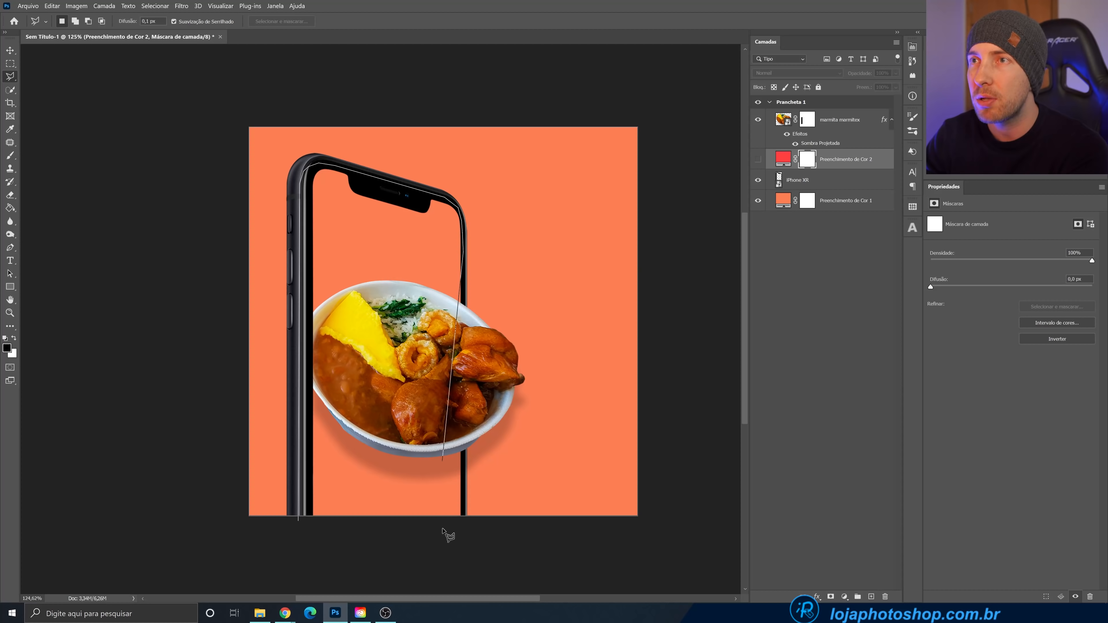
pyautogui.click(463, 509)
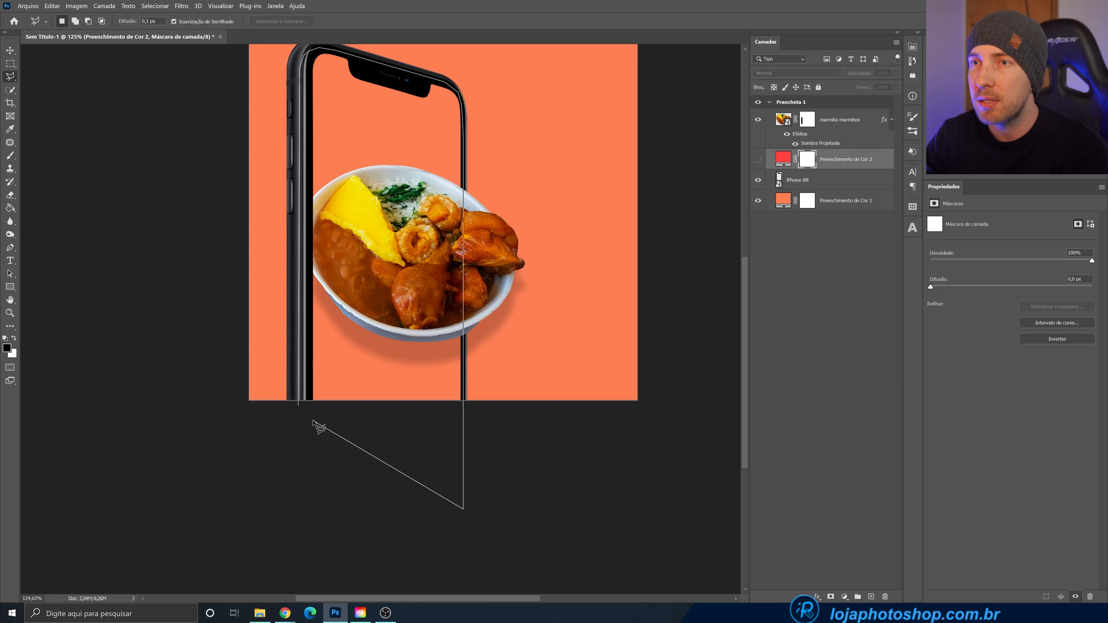
pyautogui.click(298, 407)
pyautogui.scroll(2, 351, 494)
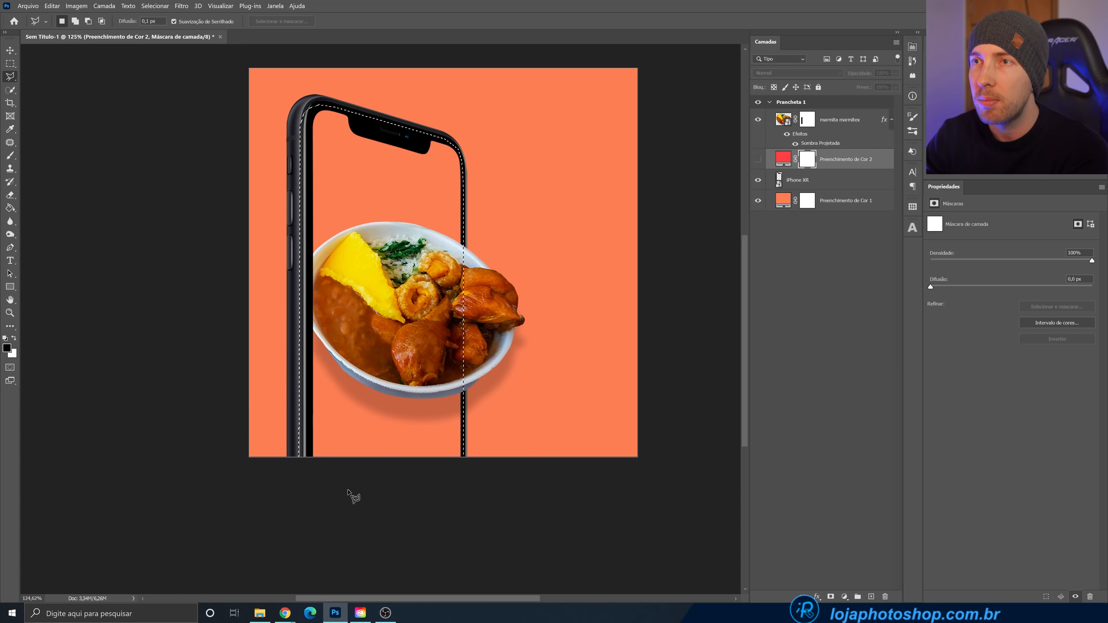
# - Show the red fill again, invert the selection, fill the area outside the phone screen with black on its mask, and deselect
pyautogui.click(758, 160)
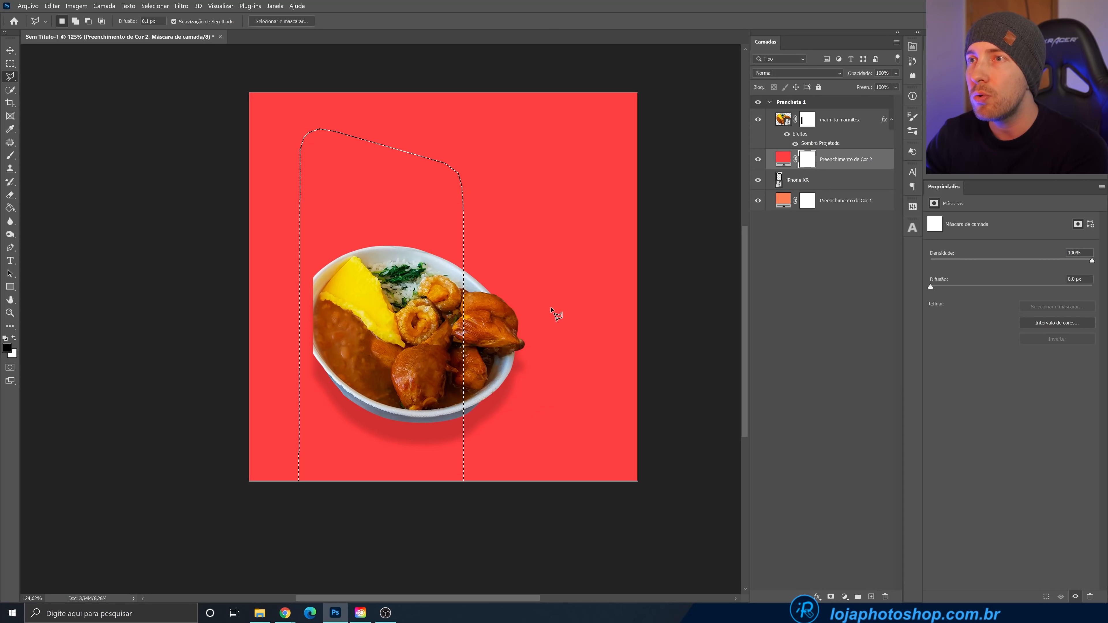
pyautogui.hotkey('ctrl', 'shift', 'i')
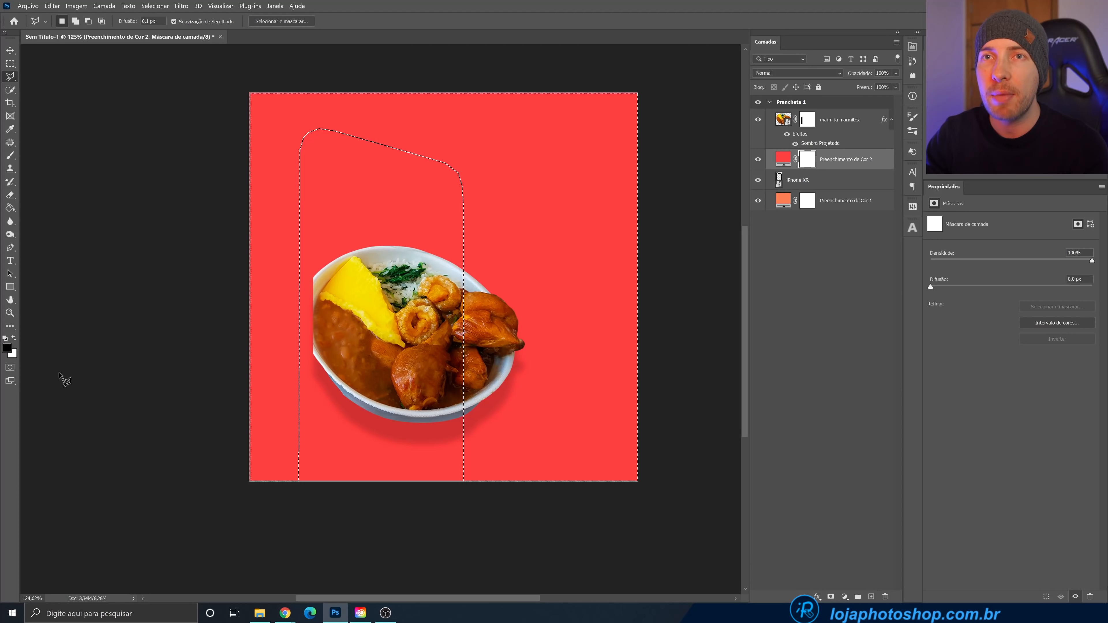
pyautogui.click(10, 208)
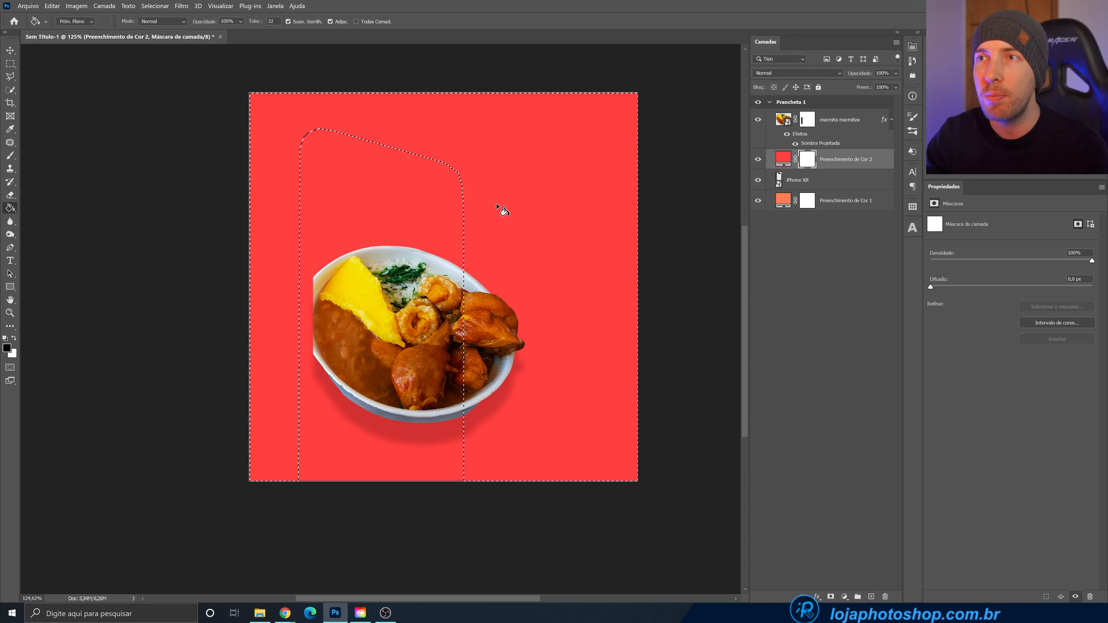
pyautogui.click(503, 210)
pyautogui.hotkey('ctrl', 'd')
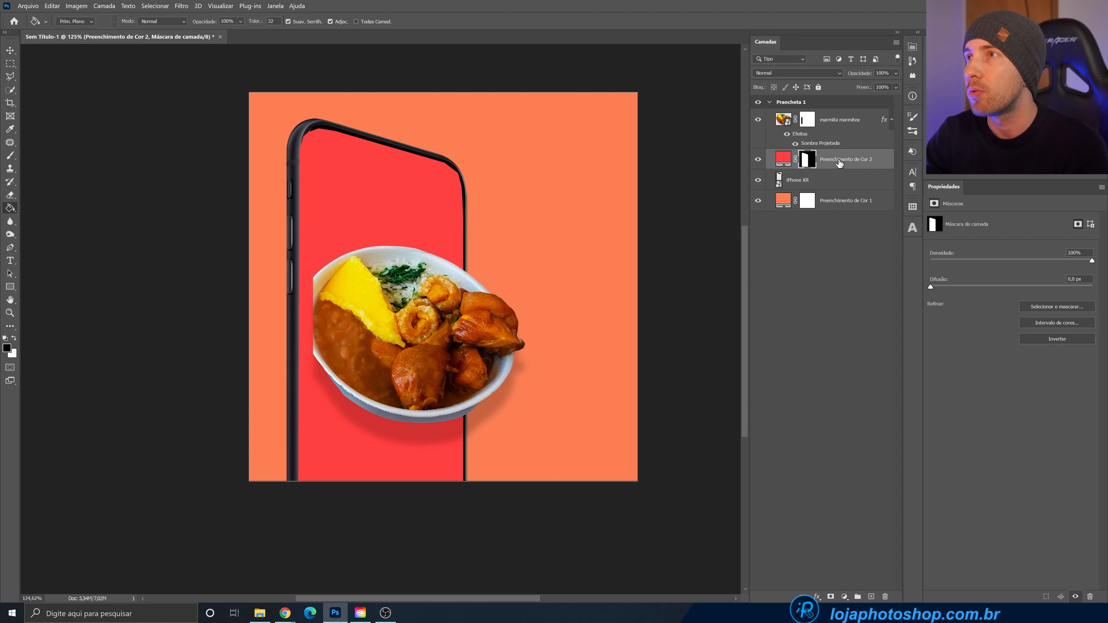
# - Move the red fill layer below the iPhone XR layer and toggle the phone's visibility to check the fill behind it
pyautogui.moveTo(840, 163); pyautogui.dragTo(793, 177)
pyautogui.click(758, 159)
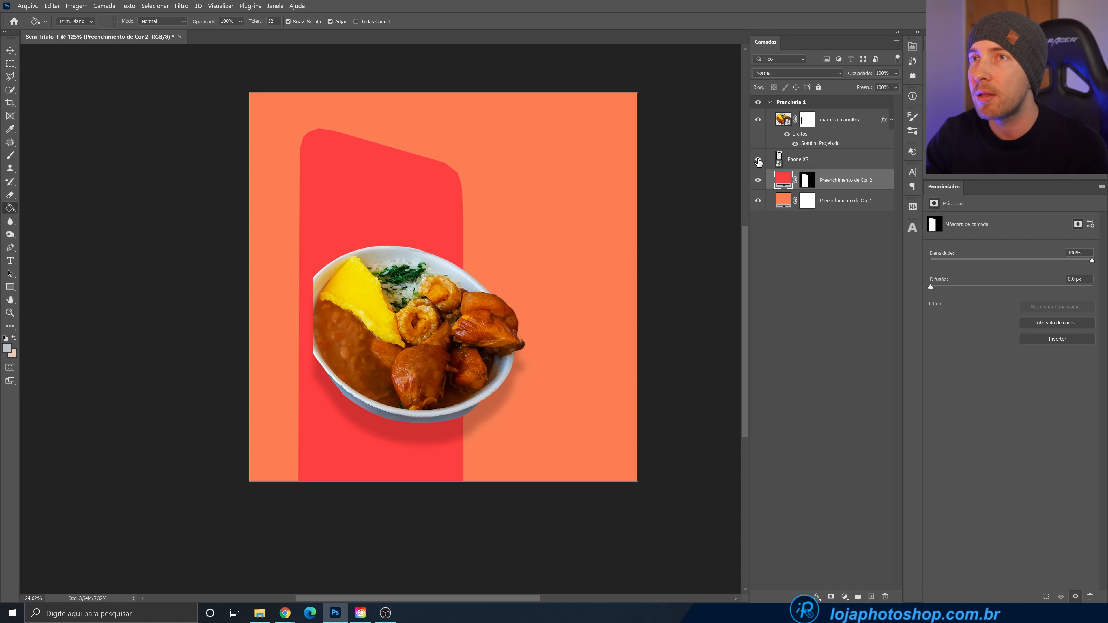
pyautogui.click(758, 160)
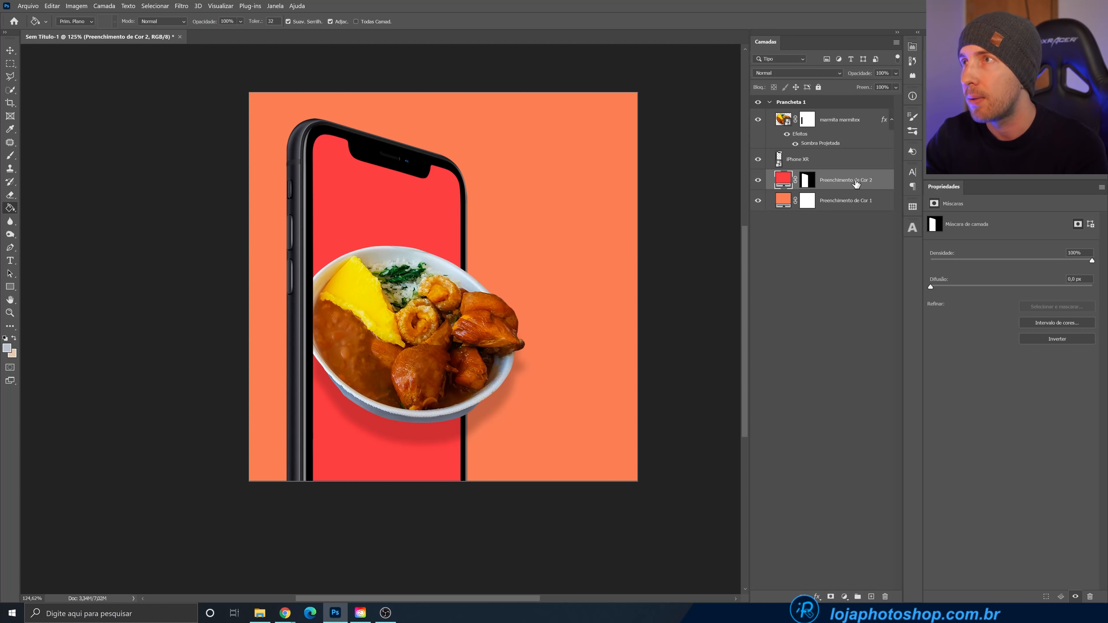
# - Add the white vertical text MARMITEX in the Bungee font on the orange area beside the phone
pyautogui.click(10, 263)
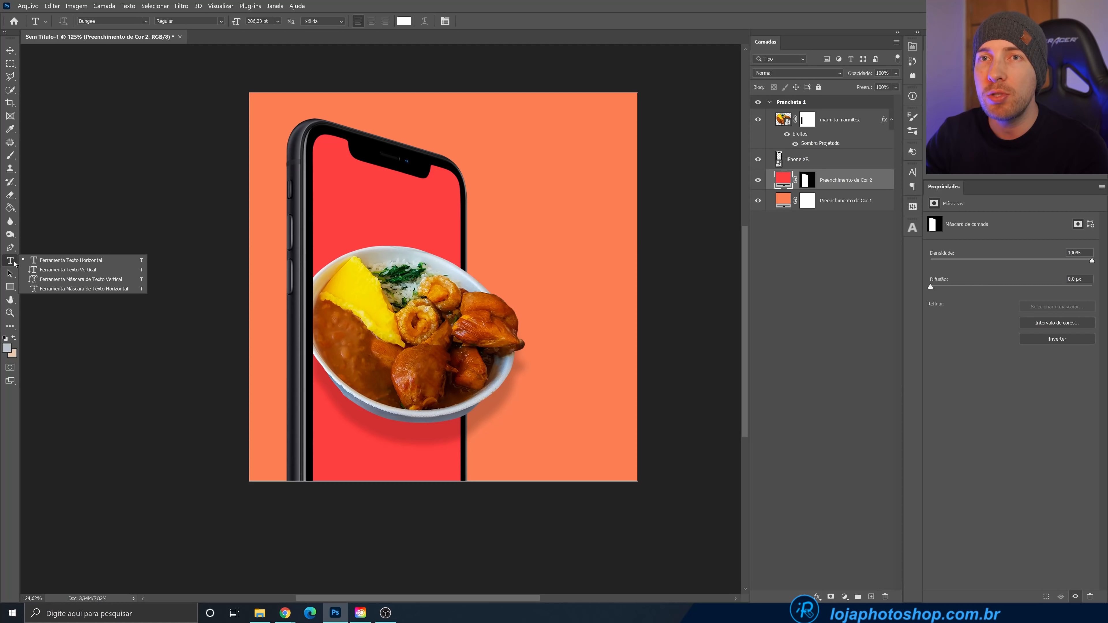
pyautogui.click(71, 271)
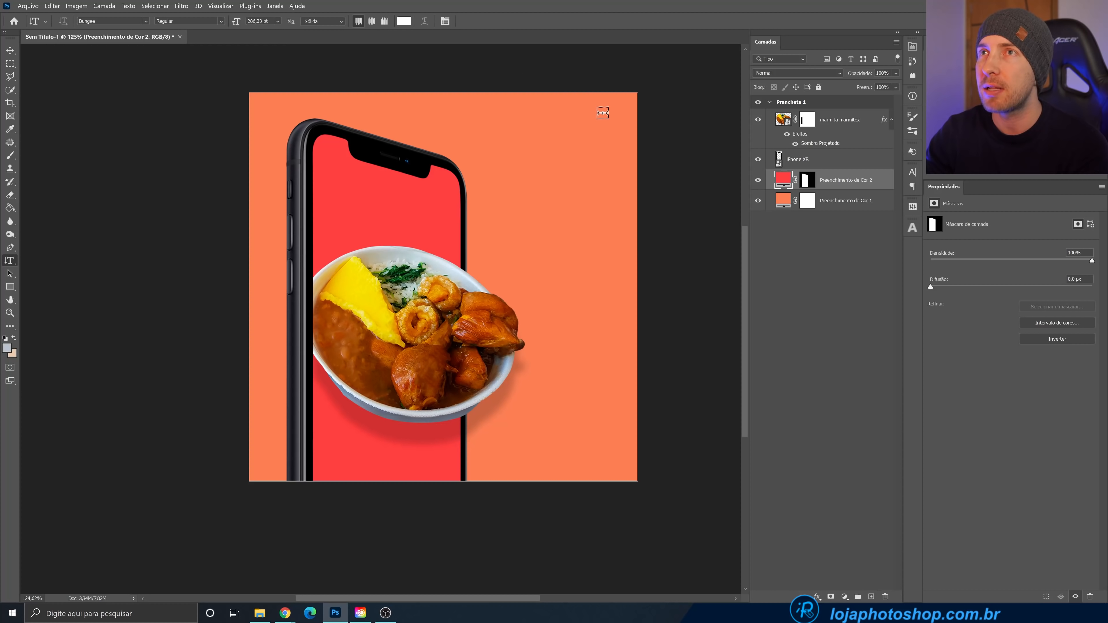
pyautogui.click(580, 130)
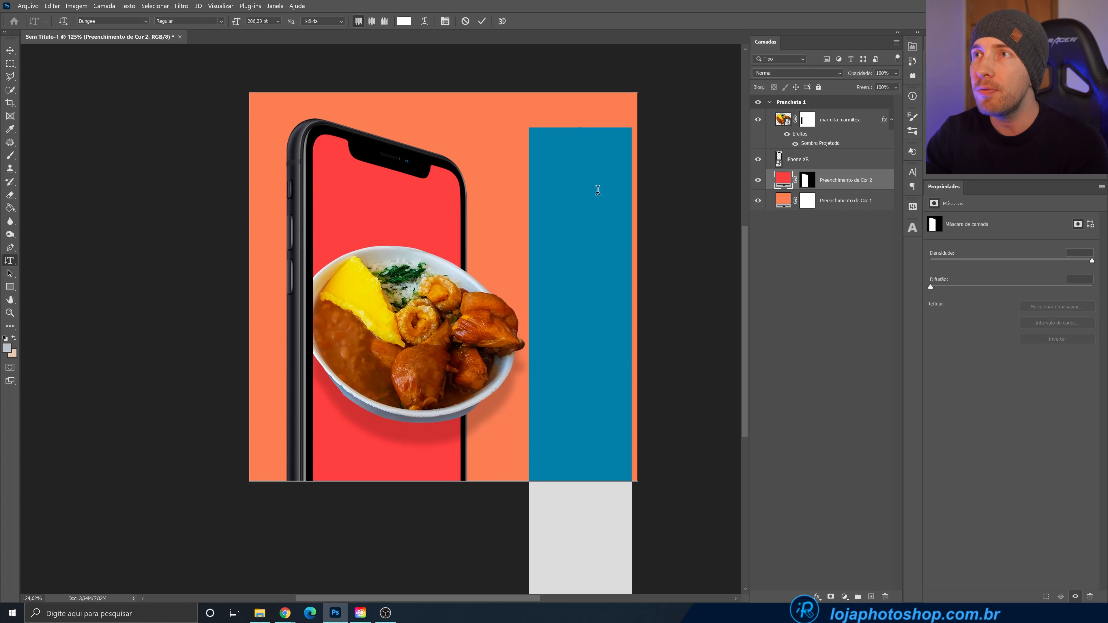
pyautogui.write('MARM')
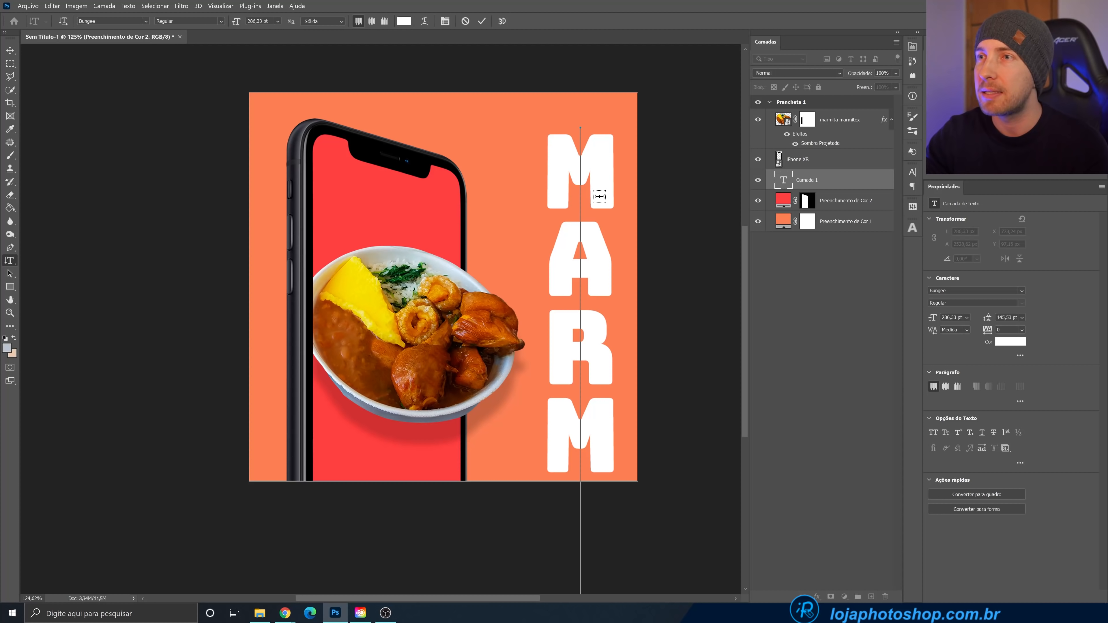
pyautogui.click(483, 21)
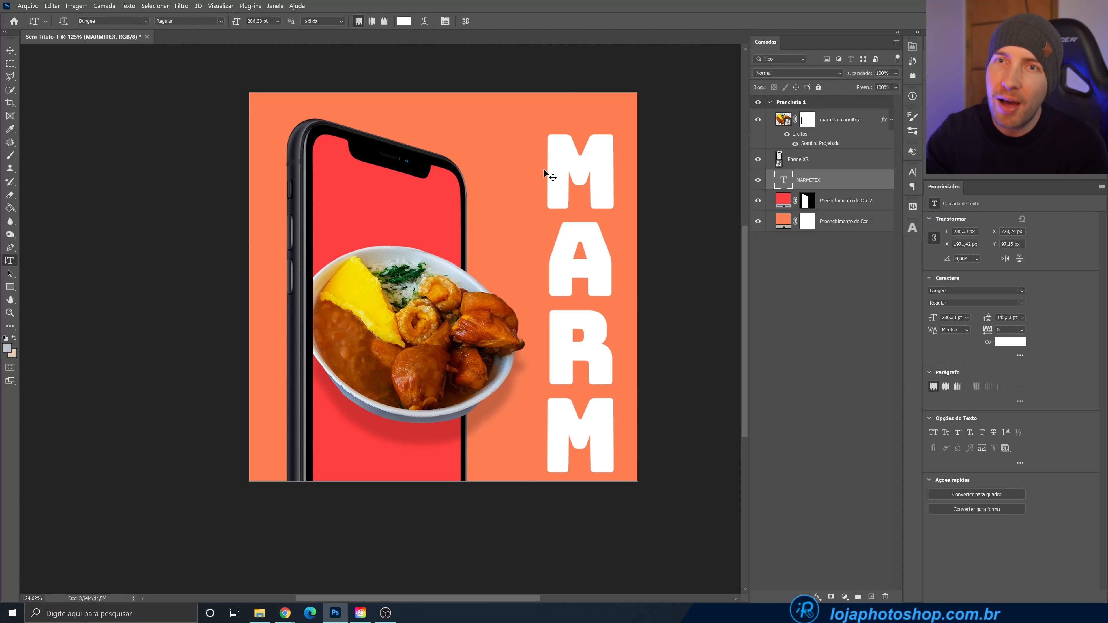
# - Scale the MARMITEX text to about 46.8% and position it upright along the artboard's right side with all letters inside the canvas
pyautogui.hotkey('ctrl', 't')
pyautogui.moveTo(632, 131); pyautogui.dragTo(616, 245)
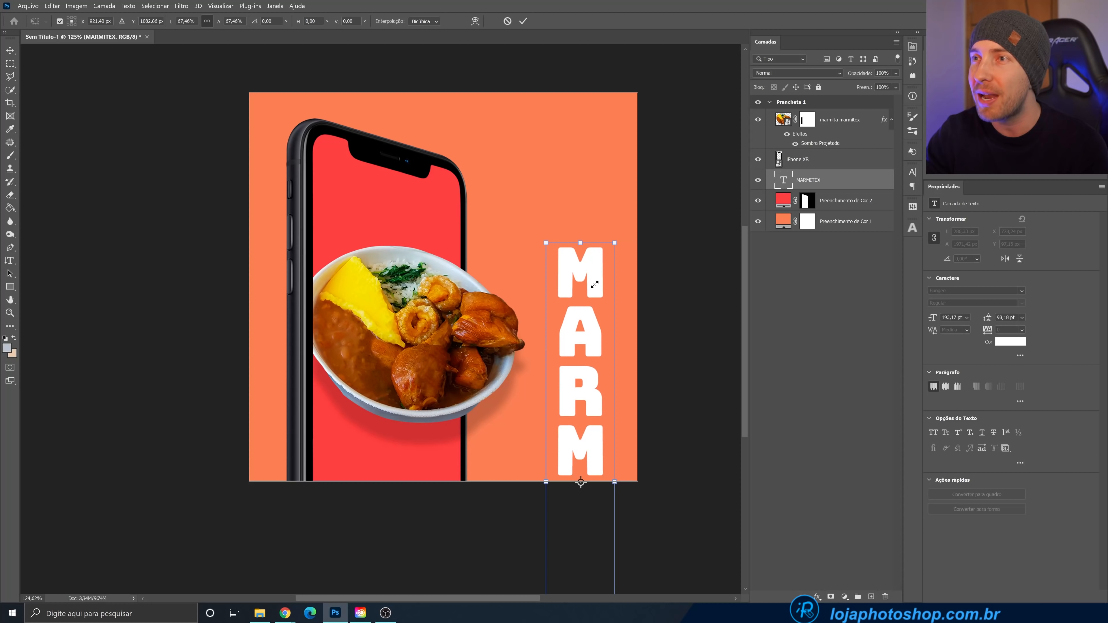
pyautogui.moveTo(594, 288); pyautogui.dragTo(606, 139)
pyautogui.moveTo(627, 93); pyautogui.dragTo(607, 135)
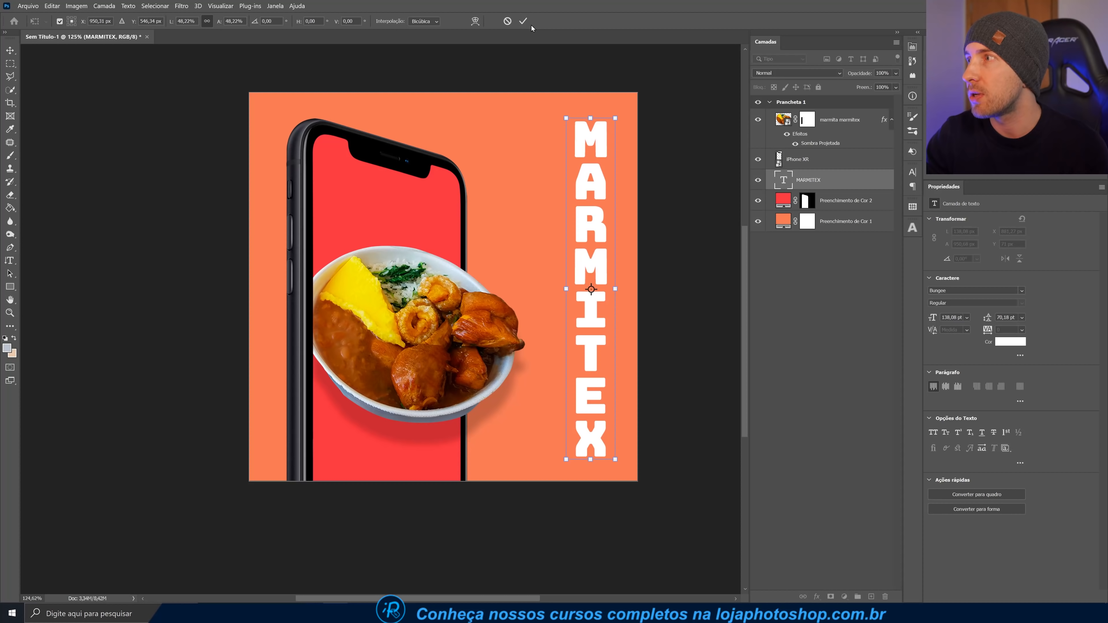
pyautogui.moveTo(619, 119); pyautogui.dragTo(603, 138)
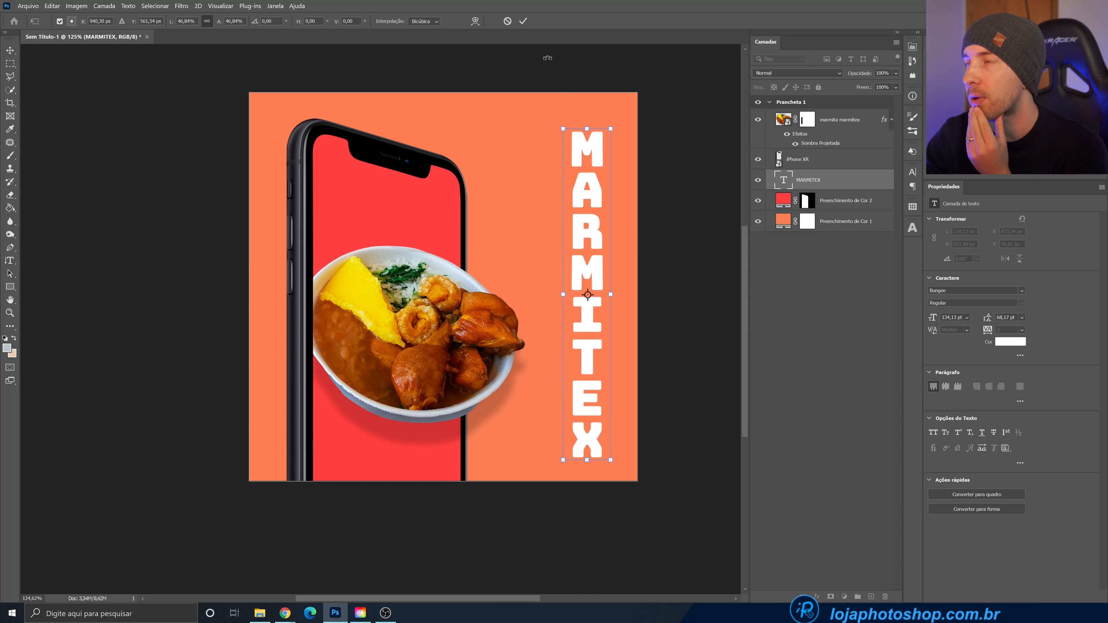
pyautogui.click(522, 21)
pyautogui.press('t')
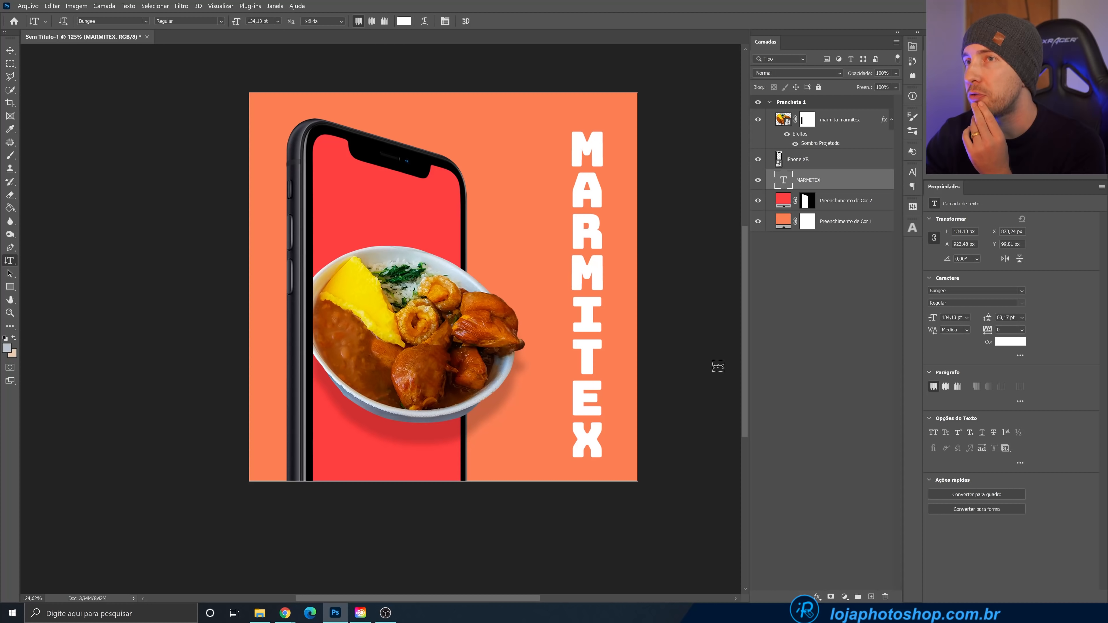
# - Change the MARMITEX text colour from the text properties to a warm light yellow
pyautogui.click(1005, 342)
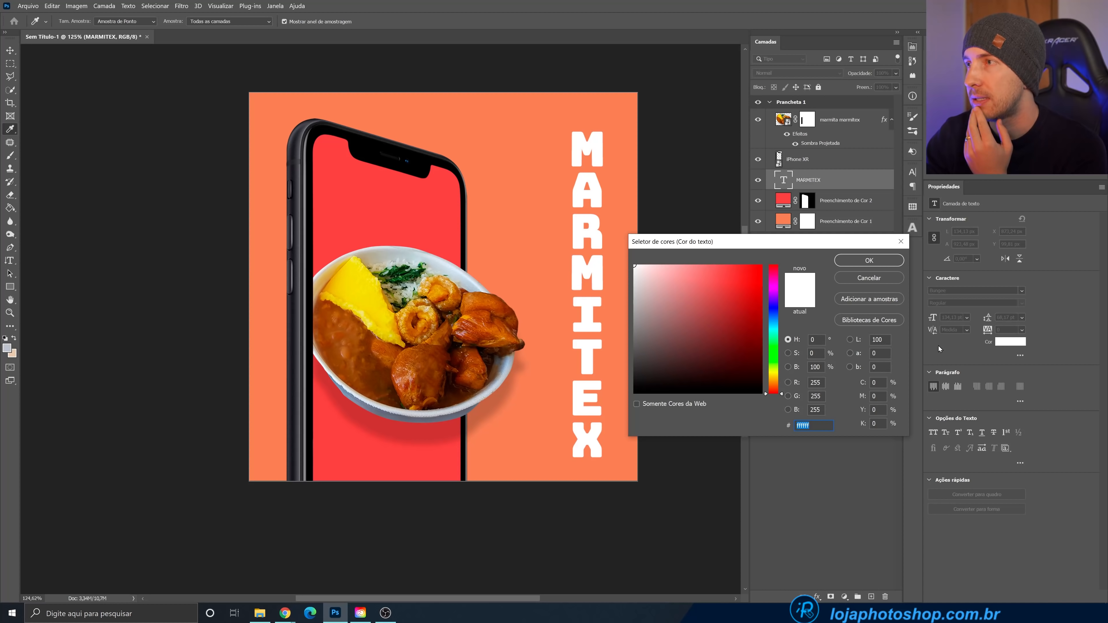
pyautogui.click(775, 378)
pyautogui.moveTo(722, 298); pyautogui.dragTo(713, 269)
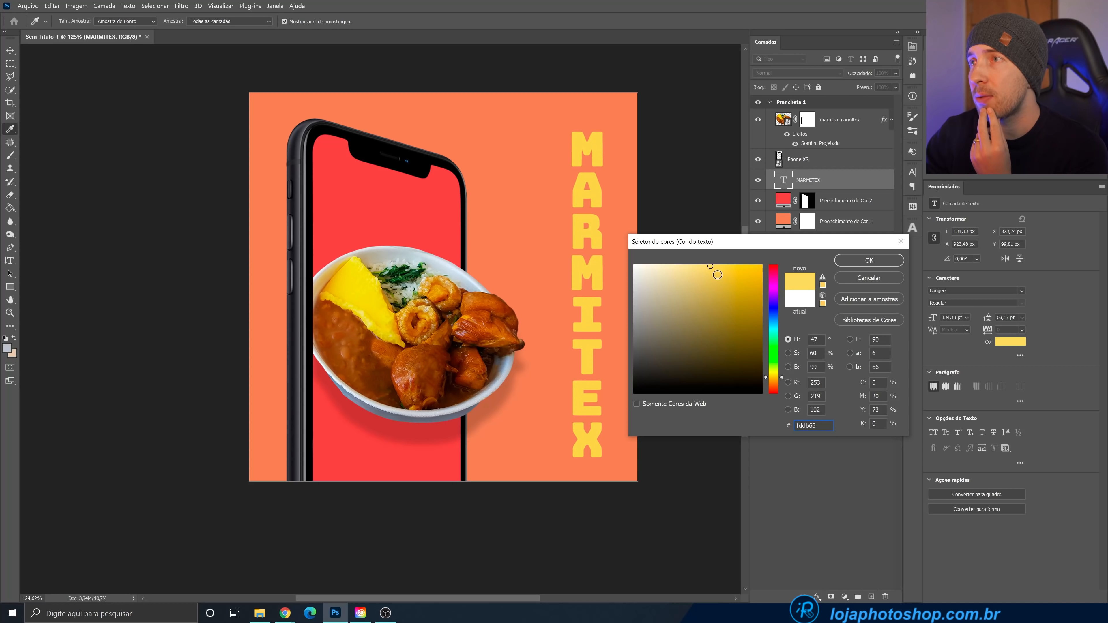
pyautogui.click(781, 376)
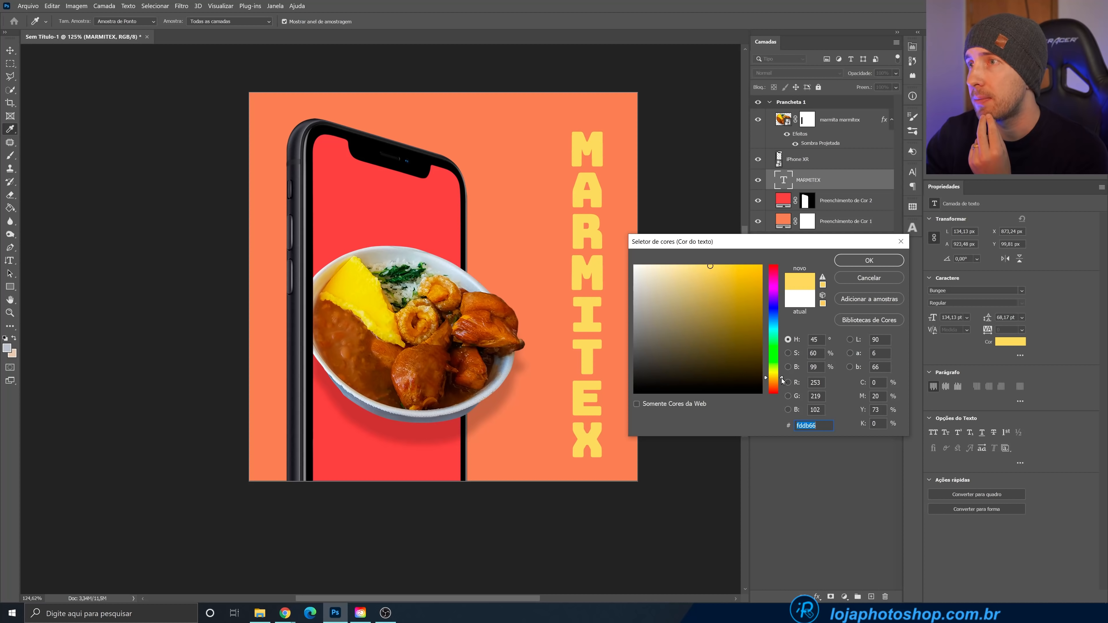
pyautogui.click(863, 262)
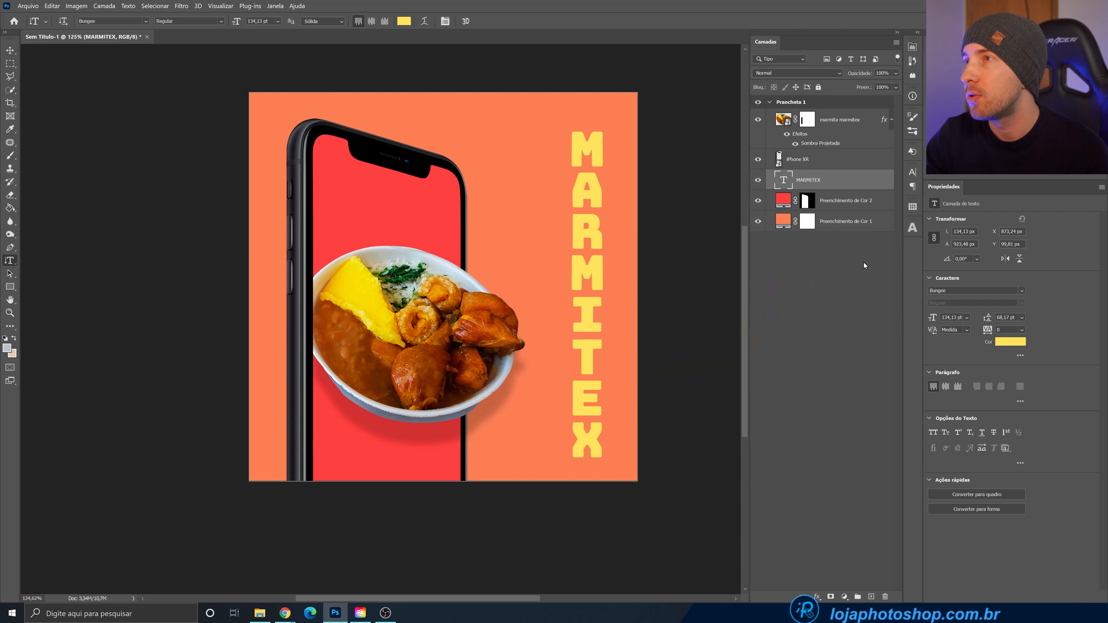
# - Add a 3 px outside stroke to the MARMITEX text, coloured with the red sampled from the phone screen
pyautogui.doubleClick(867, 182)
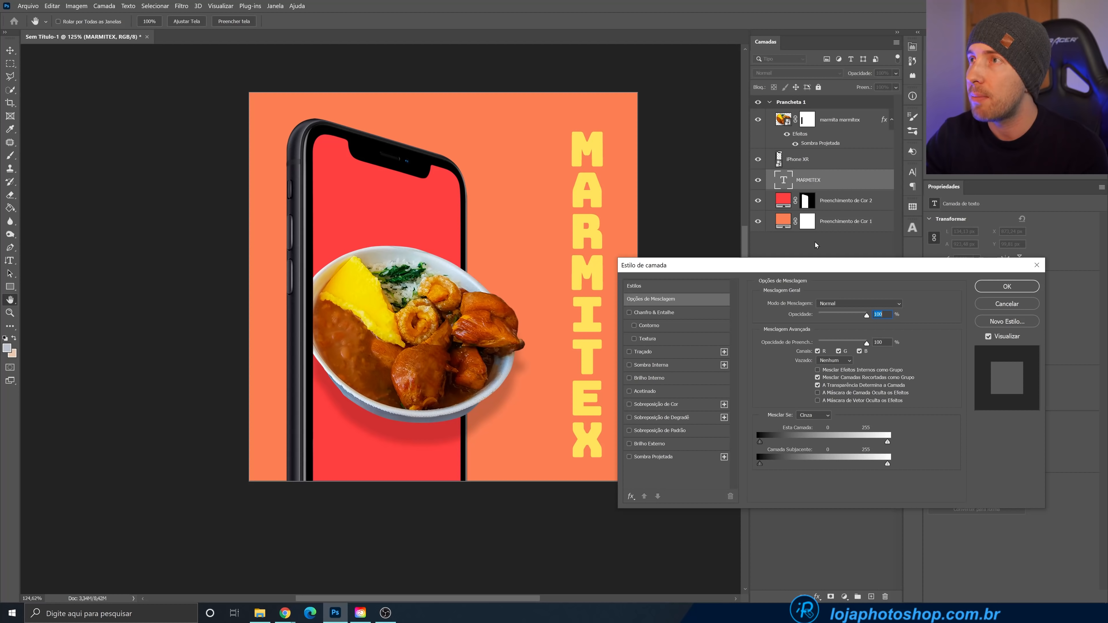
pyautogui.moveTo(780, 267); pyautogui.dragTo(791, 271)
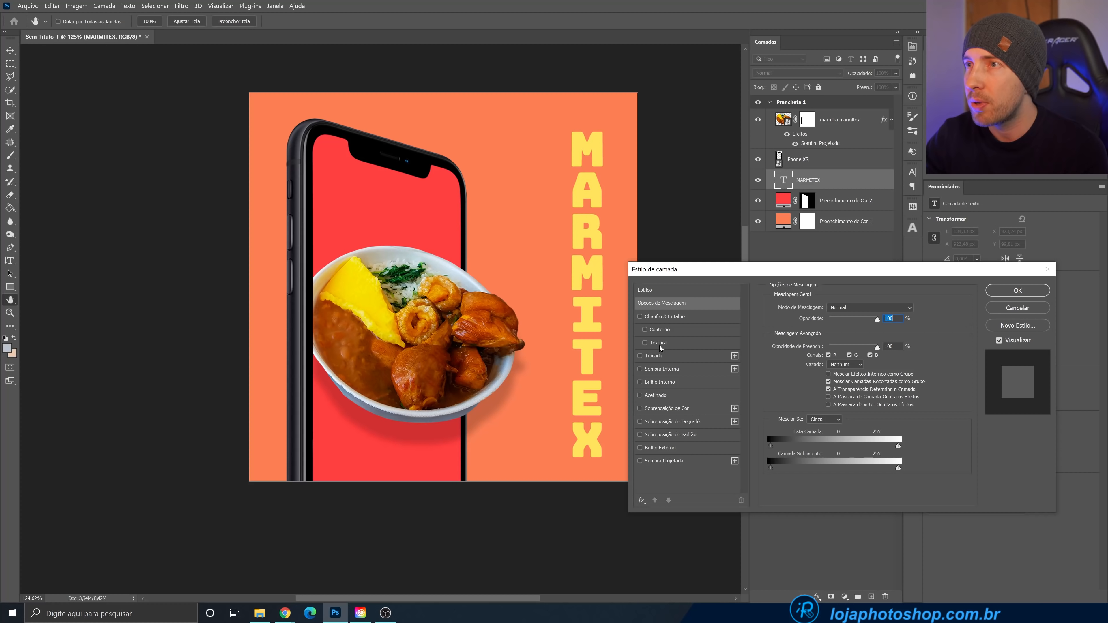
pyautogui.click(660, 356)
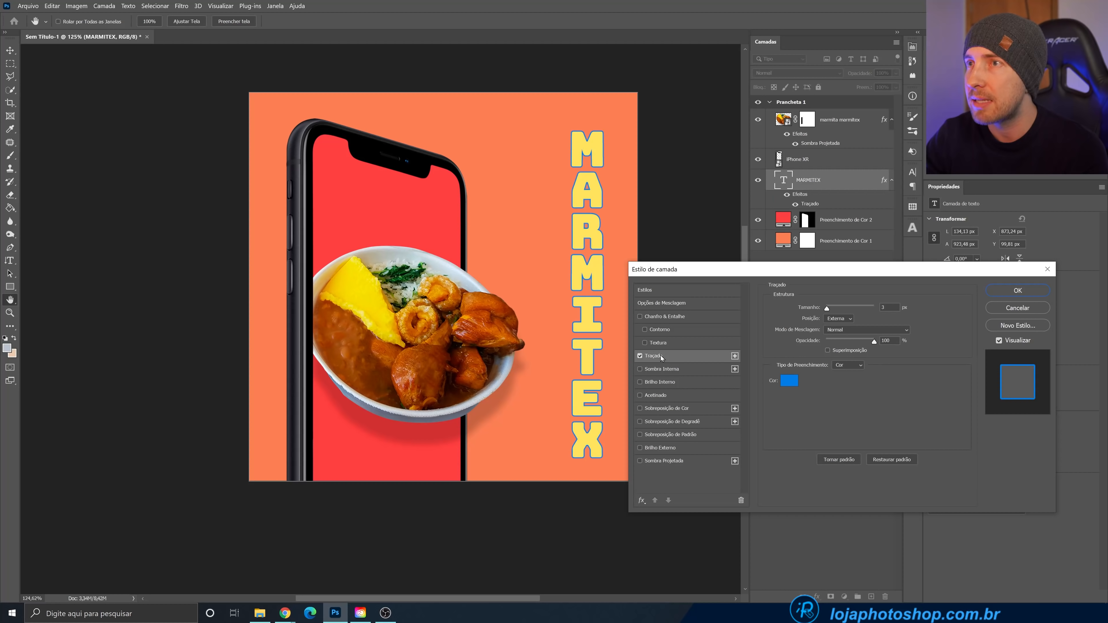
pyautogui.click(791, 385)
pyautogui.click(434, 215)
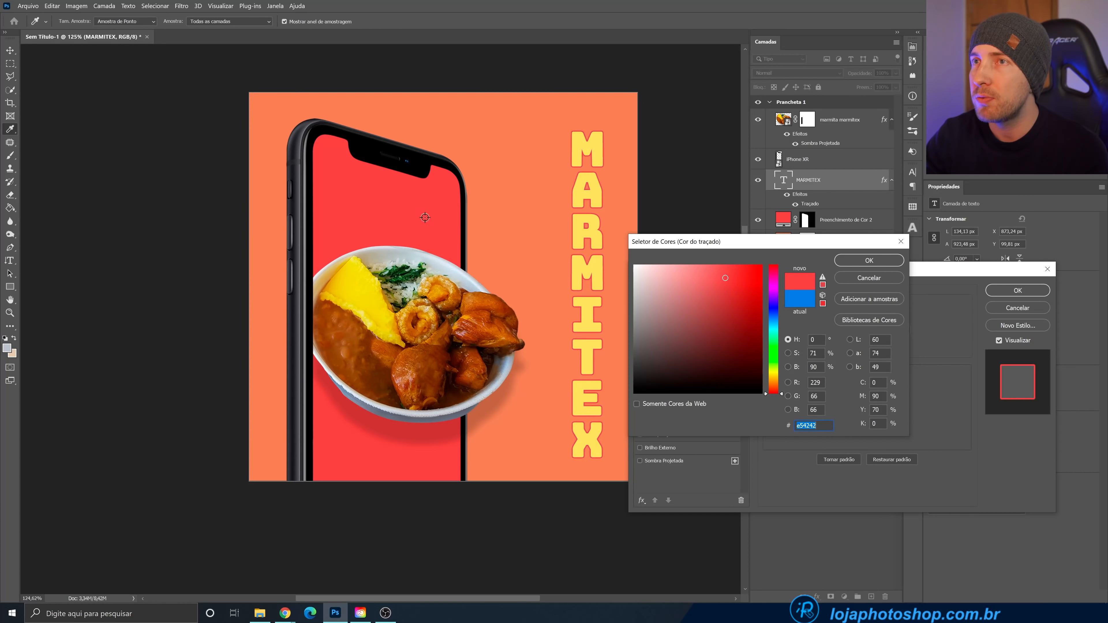
pyautogui.click(847, 260)
pyautogui.click(838, 318)
pyautogui.click(841, 323)
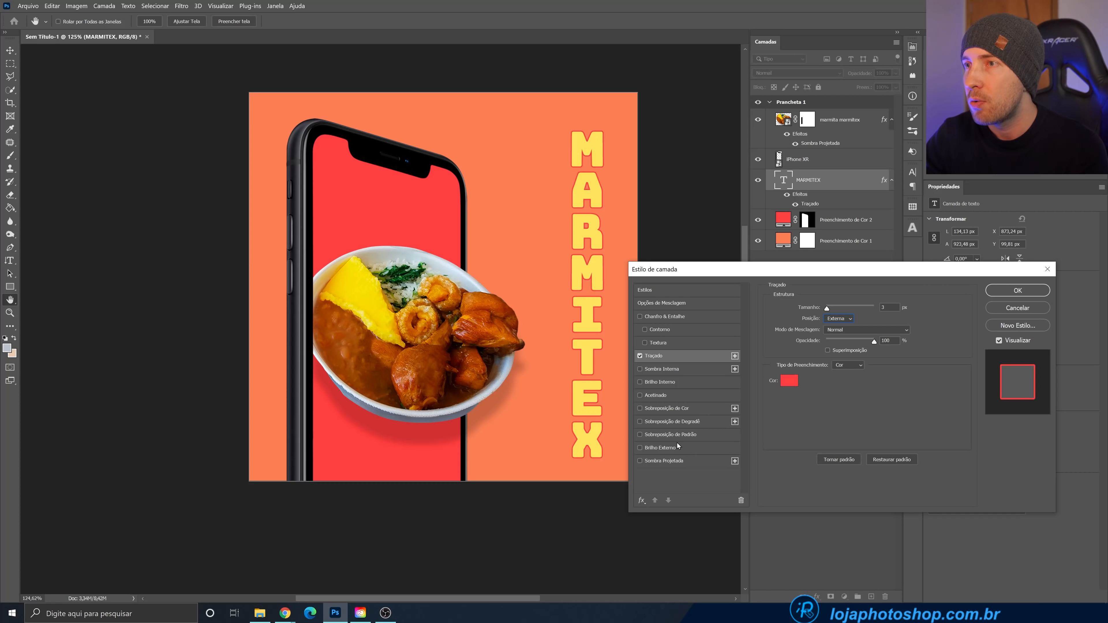
# - Add an inner shadow to MARMITEX in the phone screen's red, at a 7 px distance and 100% opacity, and apply the layer style
pyautogui.click(661, 370)
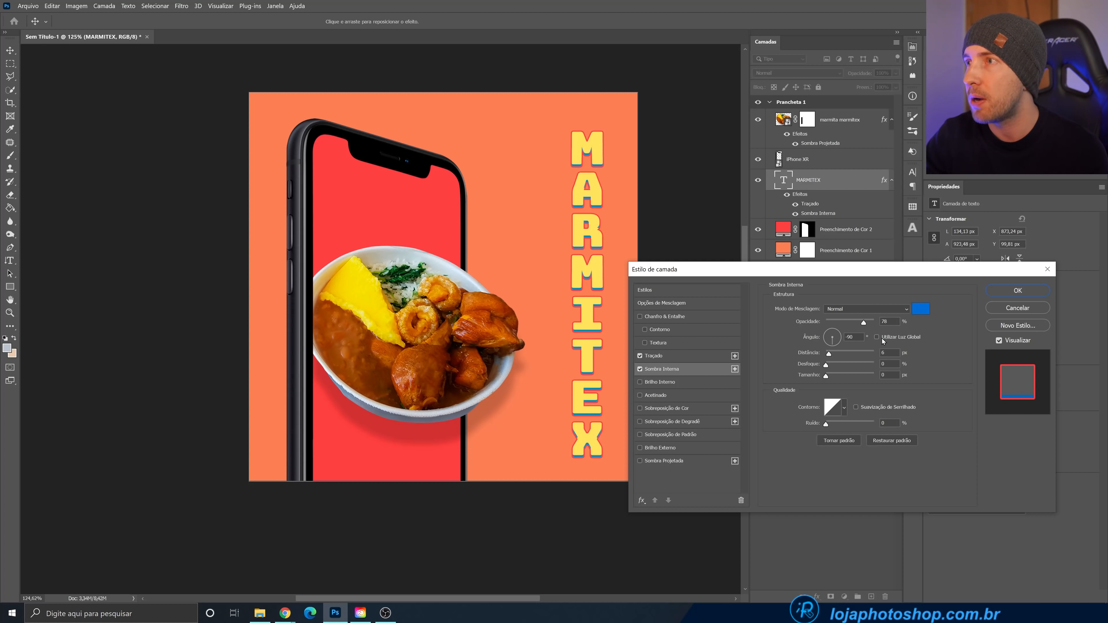
pyautogui.moveTo(828, 347)
pyautogui.mouseDown()
pyautogui.moveTo(831, 334)
pyautogui.moveTo(841, 338)
pyautogui.moveTo(828, 355)
pyautogui.mouseUp()
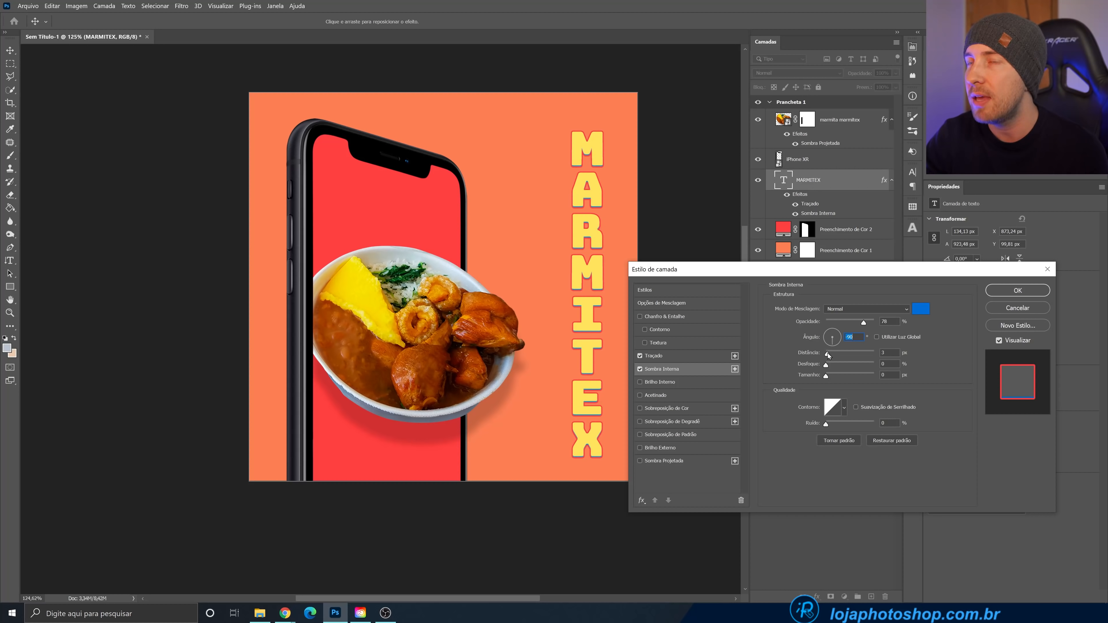
pyautogui.click(921, 309)
pyautogui.click(426, 227)
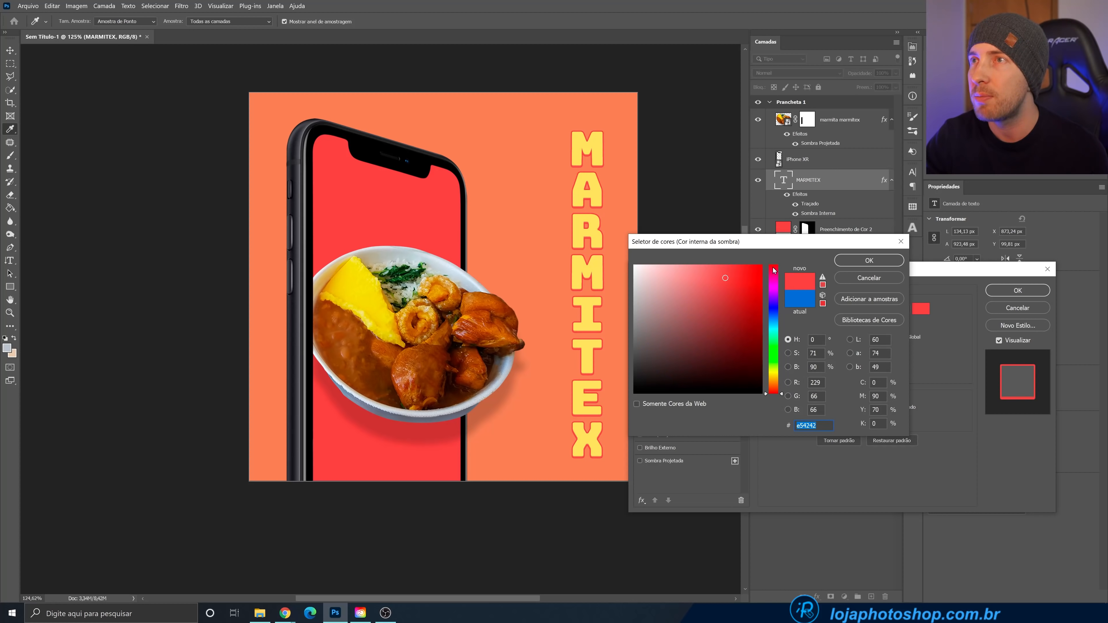
pyautogui.click(861, 262)
pyautogui.moveTo(827, 355); pyautogui.dragTo(831, 356)
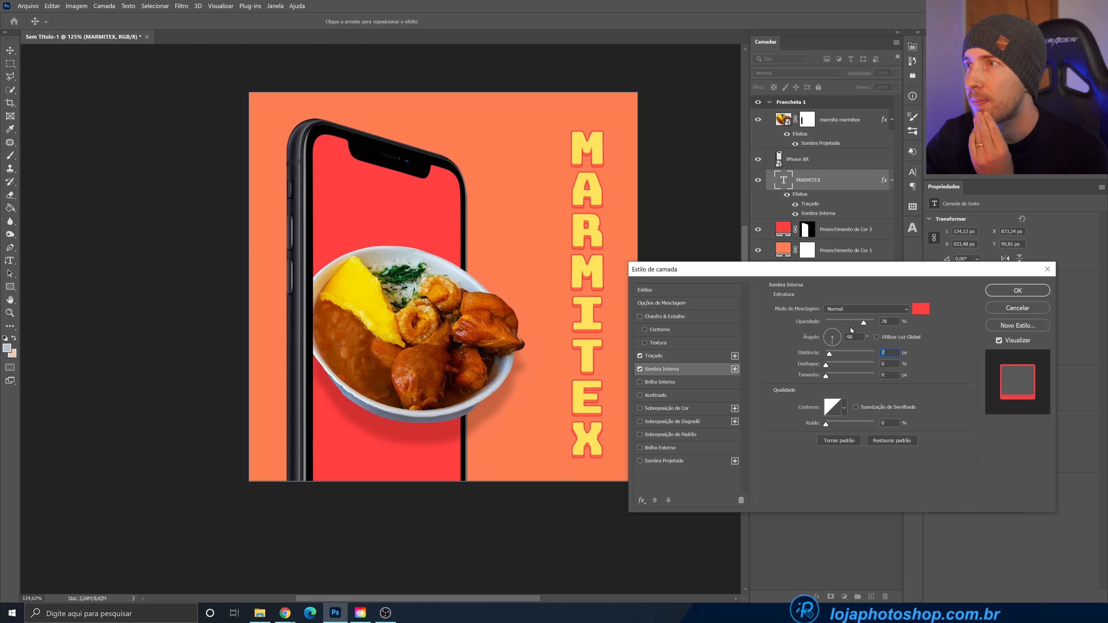
pyautogui.moveTo(862, 323); pyautogui.dragTo(889, 320)
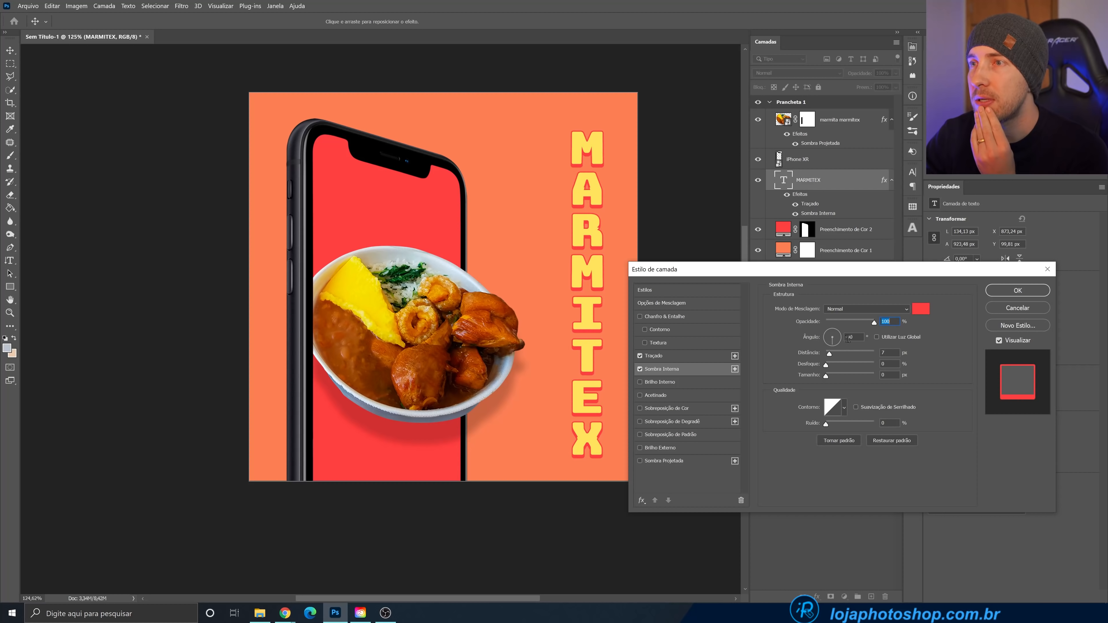
pyautogui.click(1007, 293)
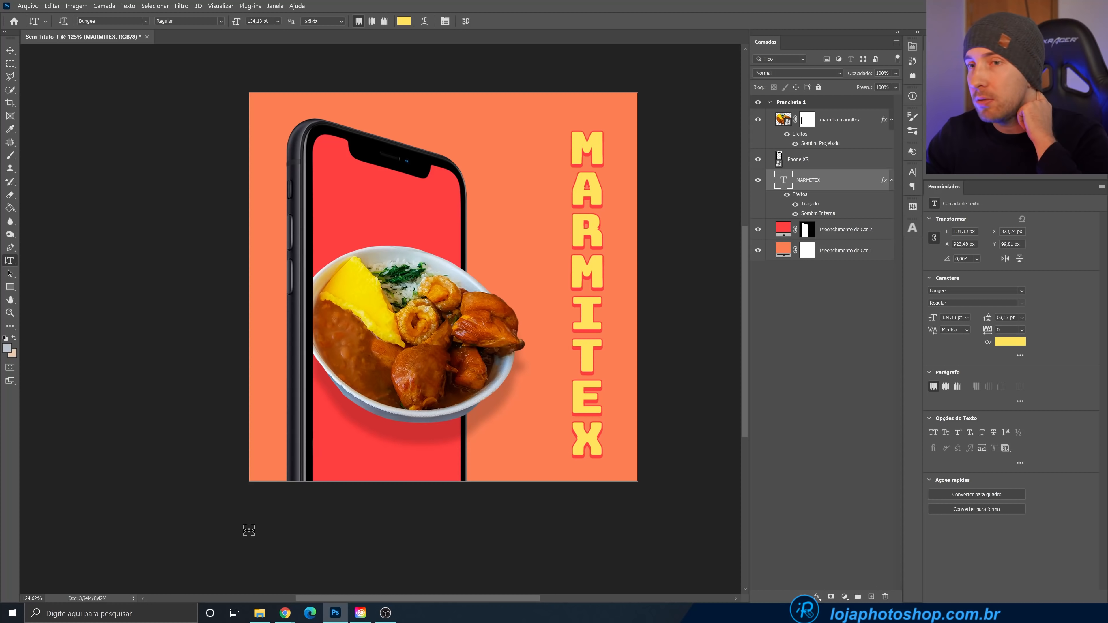
# - Review the finished reference images Prancheta 2.jpg and Prancheta 1.jpg in the ARTE DELIVERY folder, and return to Photoshop
pyautogui.click(260, 613)
pyautogui.doubleClick(636, 118)
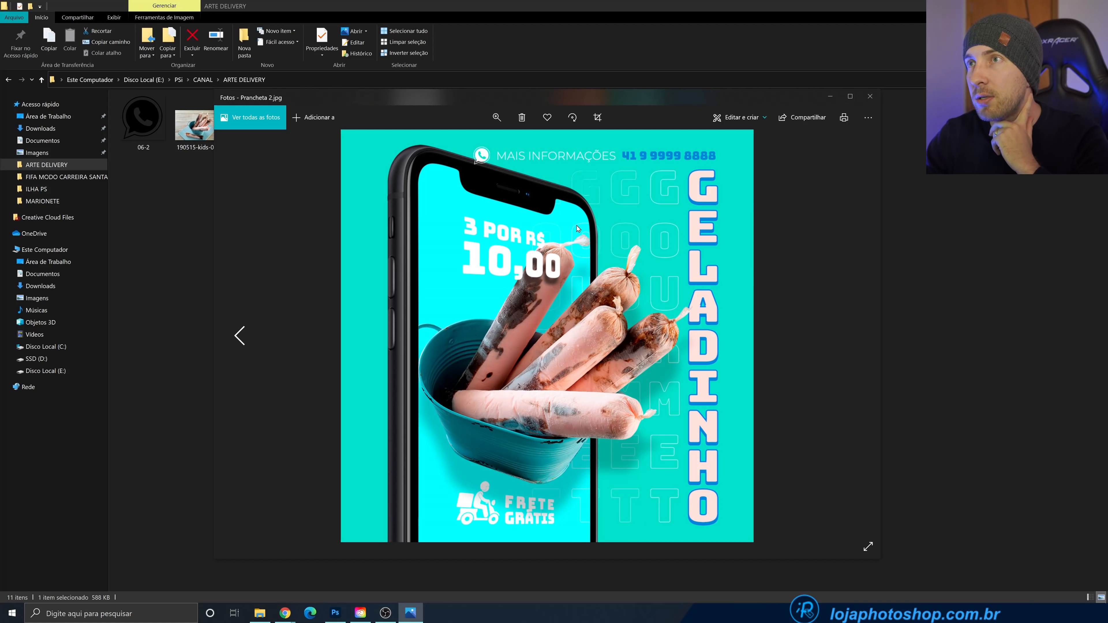
pyautogui.click(870, 96)
pyautogui.doubleClick(577, 130)
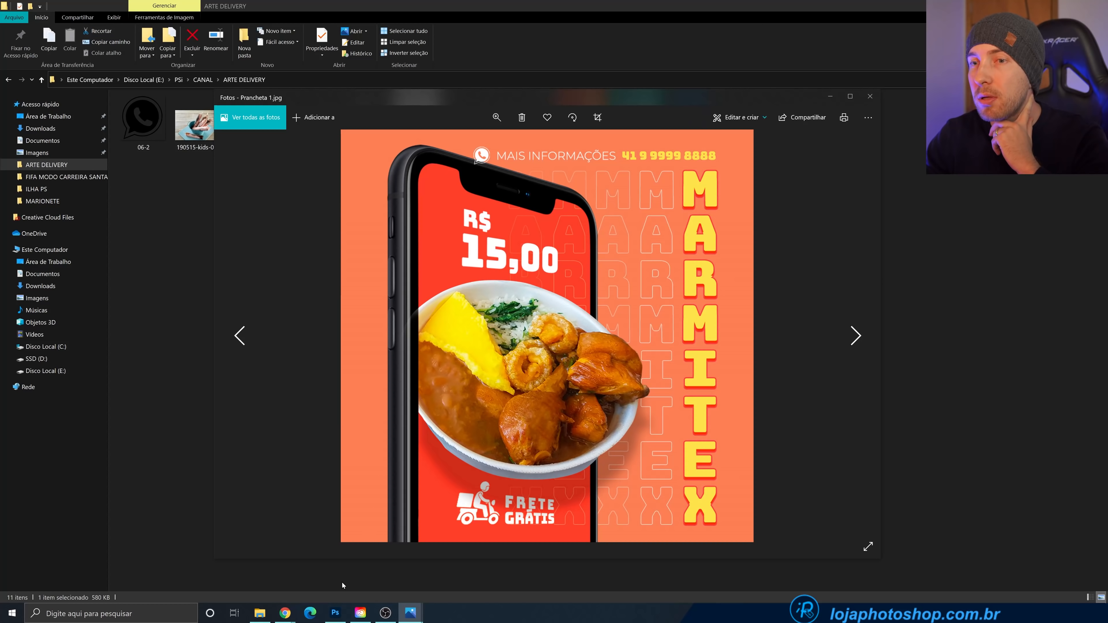
pyautogui.click(335, 612)
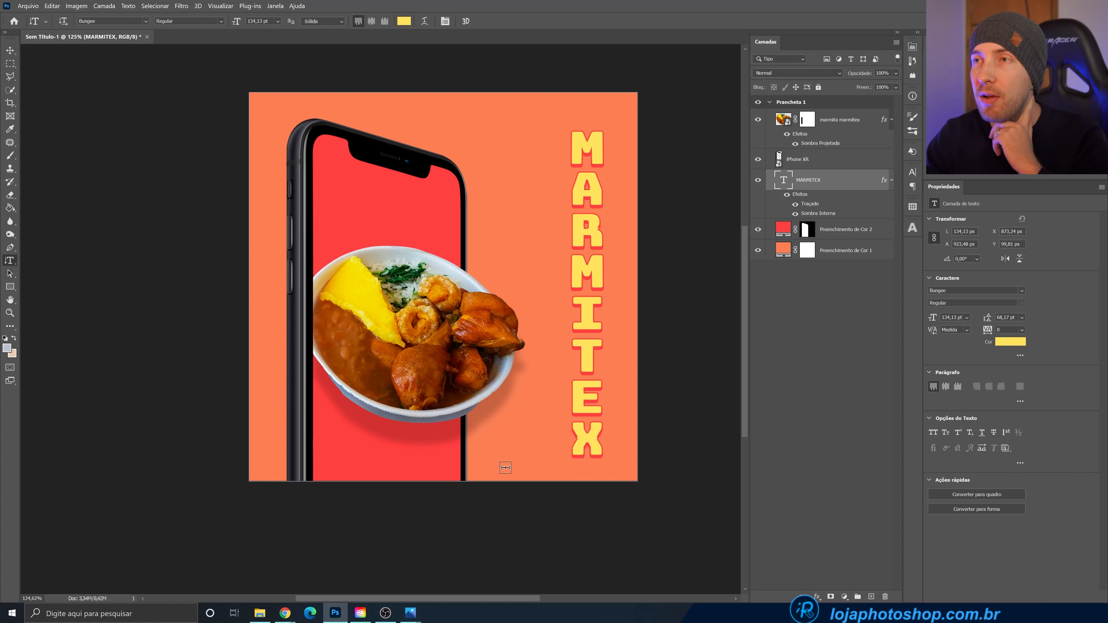
# - Duplicate the MARMITEX text layer and place the copy directly beside the original, on the side towards the phone
pyautogui.click(814, 167)
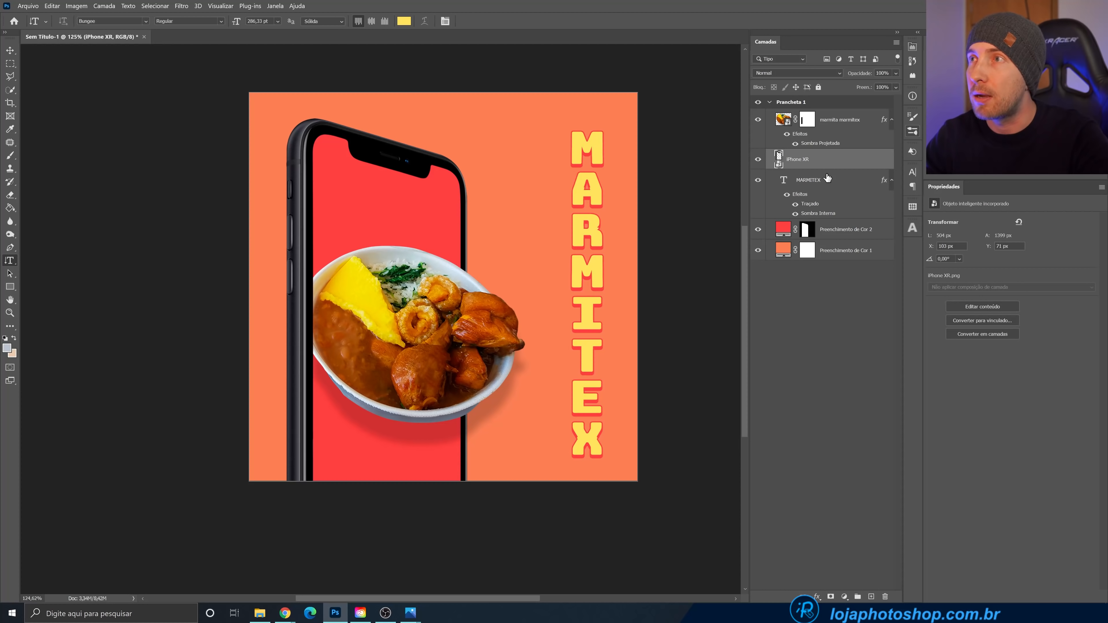
pyautogui.click(834, 183)
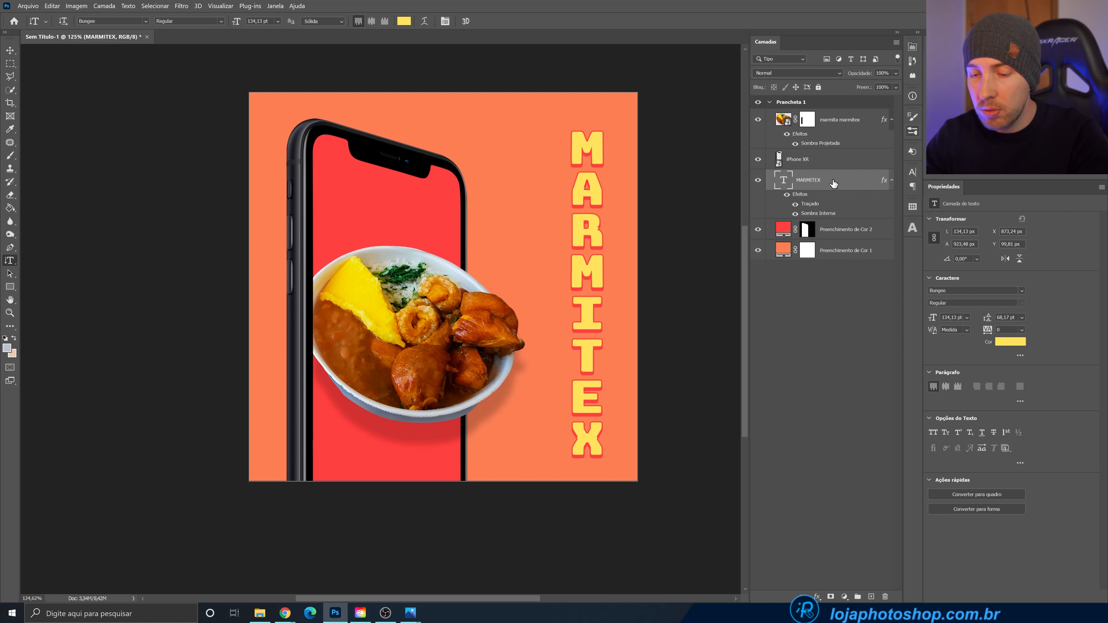
pyautogui.hotkey('ctrl', 'j')
pyautogui.press('v')
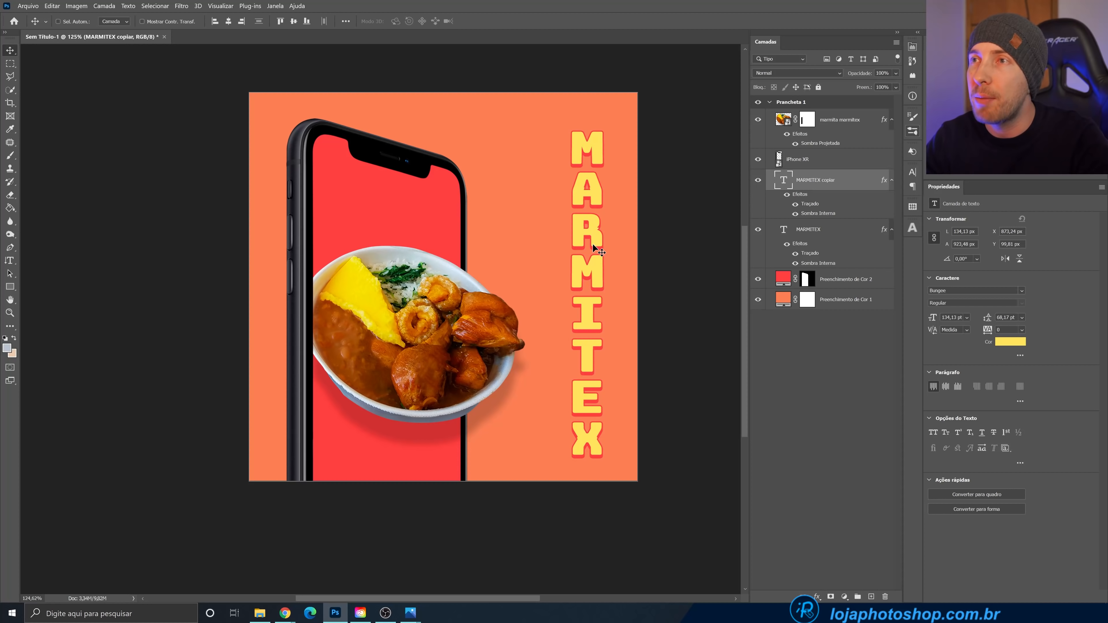
pyautogui.moveTo(592, 244); pyautogui.dragTo(548, 245)
pyautogui.press('Left')
pyautogui.press('Left')
pyautogui.press('Left')
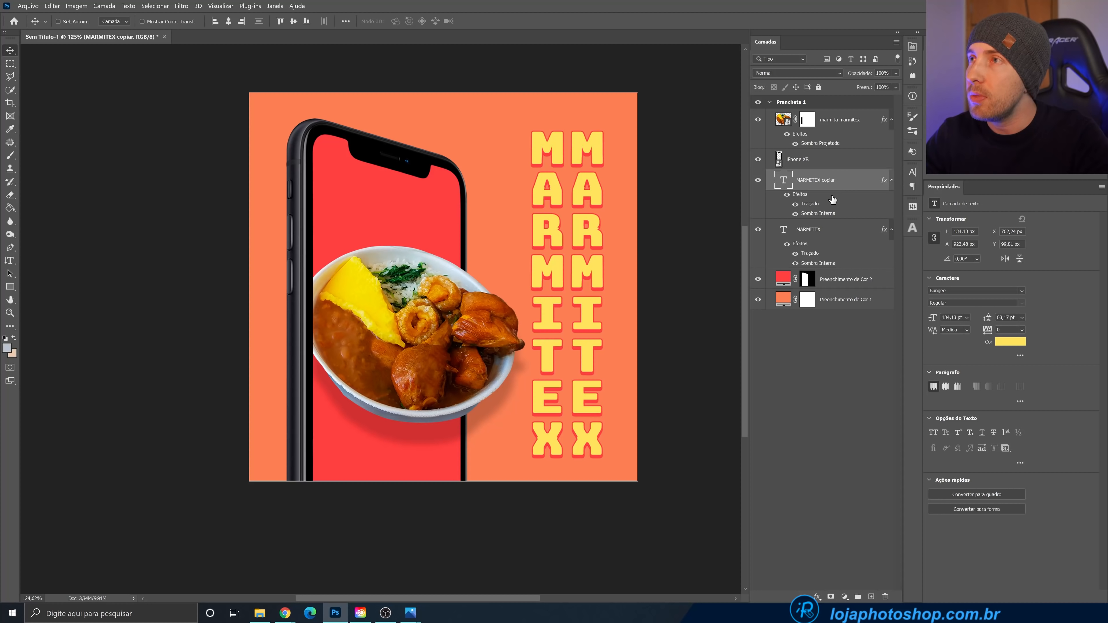
# - Change the MARMITEX copy's stroke to white (ffffff), 2 px in size, with the position set to inside
pyautogui.doubleClick(850, 195)
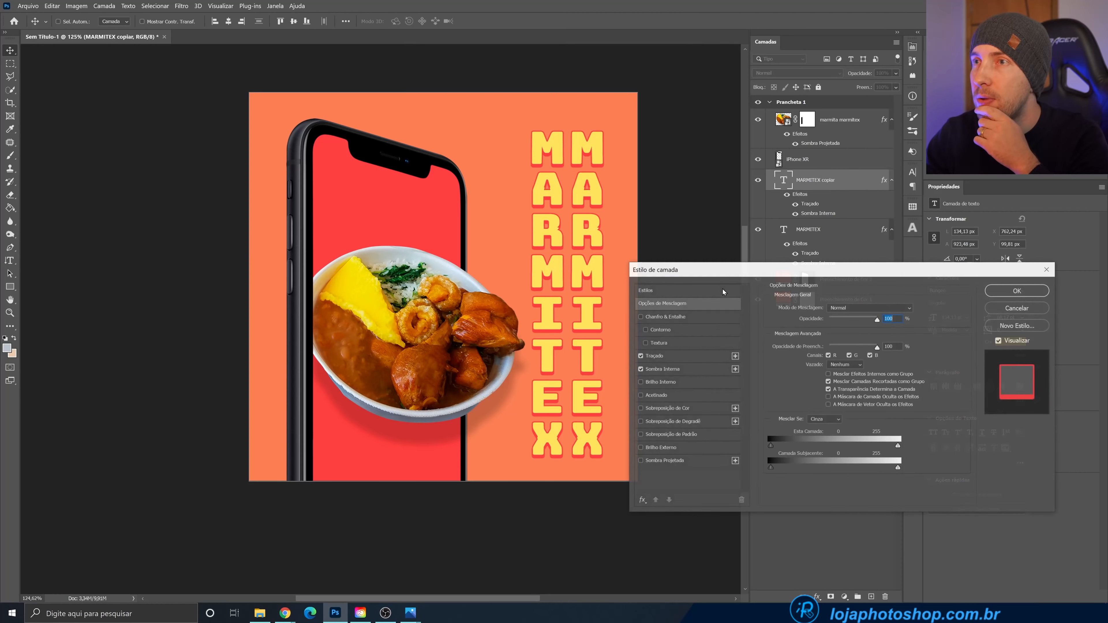
pyautogui.click(680, 356)
pyautogui.click(790, 380)
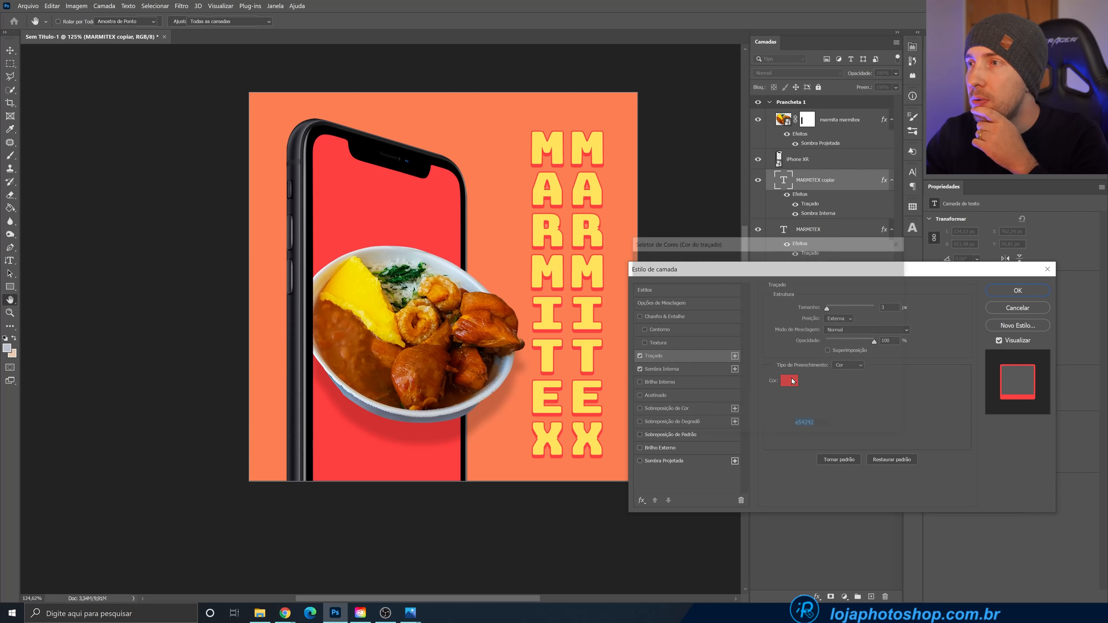
pyautogui.write('ffffff')
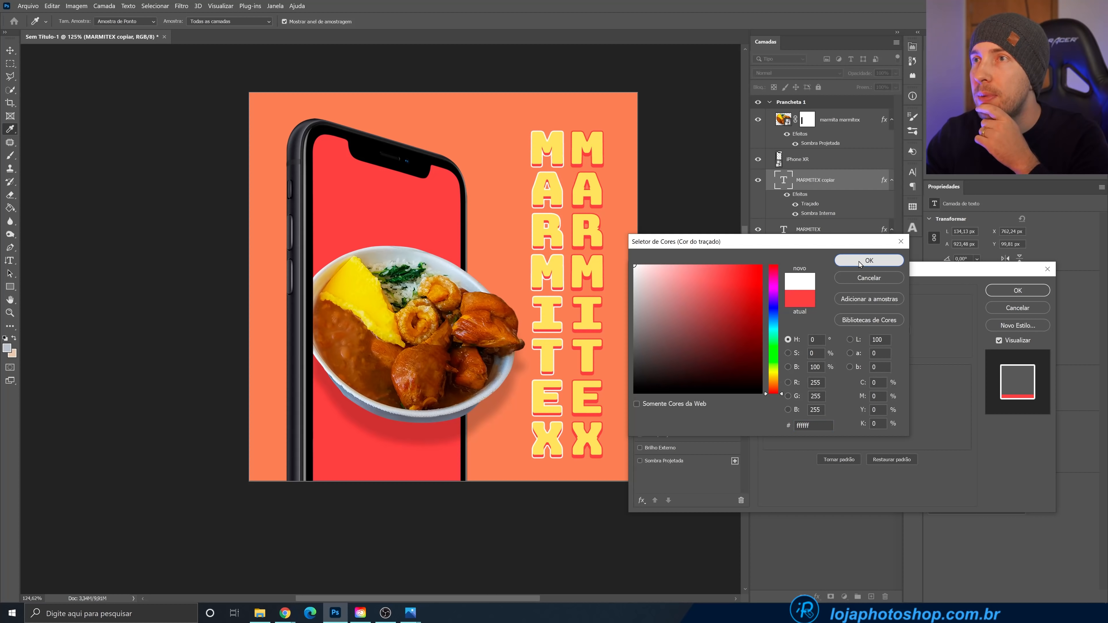
pyautogui.click(858, 261)
pyautogui.moveTo(829, 309); pyautogui.dragTo(826, 309)
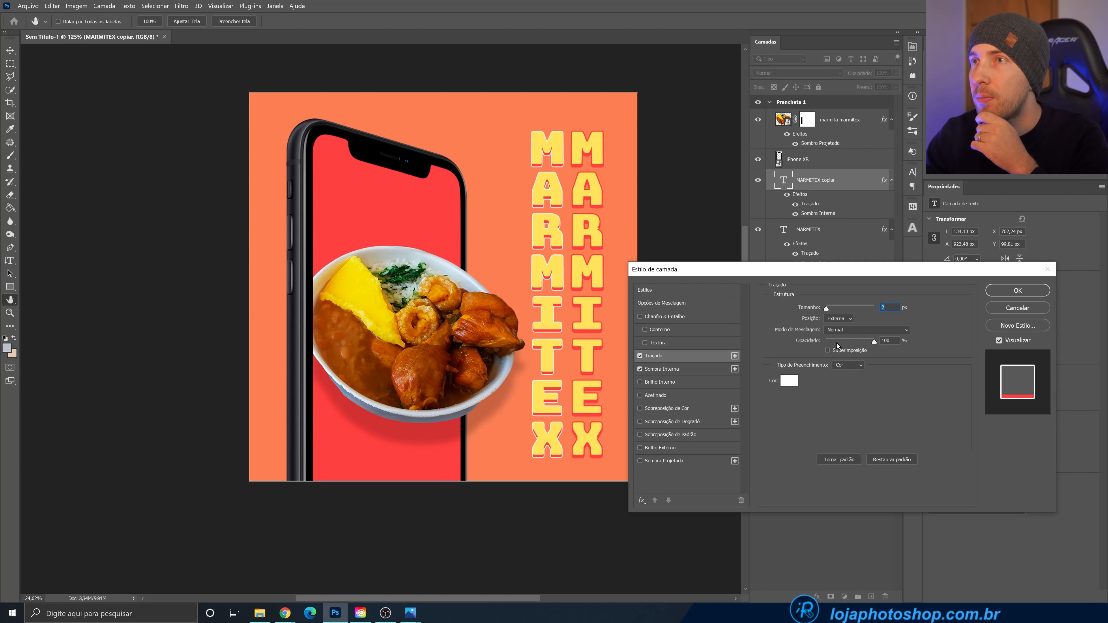
pyautogui.click(838, 319)
pyautogui.click(838, 337)
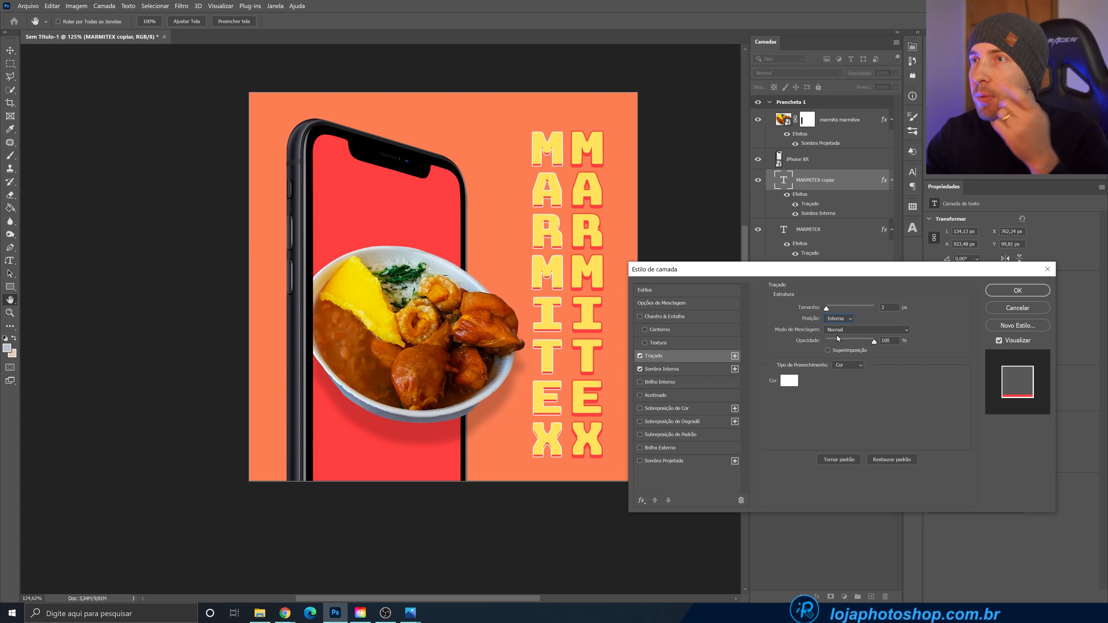
# - Disable the inner shadow on the MARMITEX copy and lower the layer's fill to 0%
pyautogui.click(640, 369)
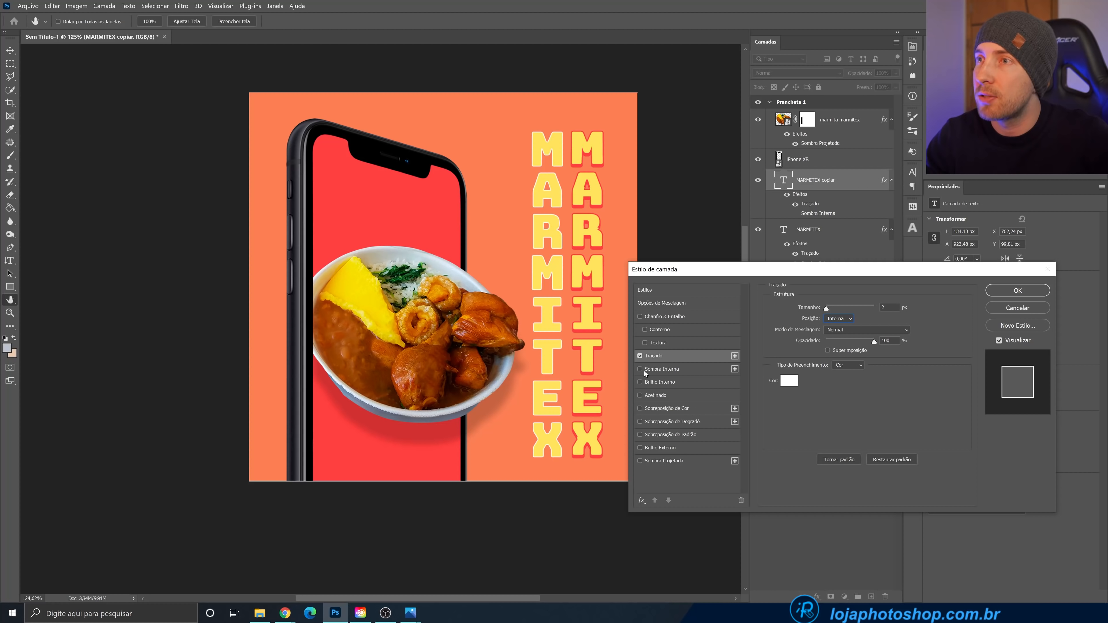
pyautogui.click(1017, 291)
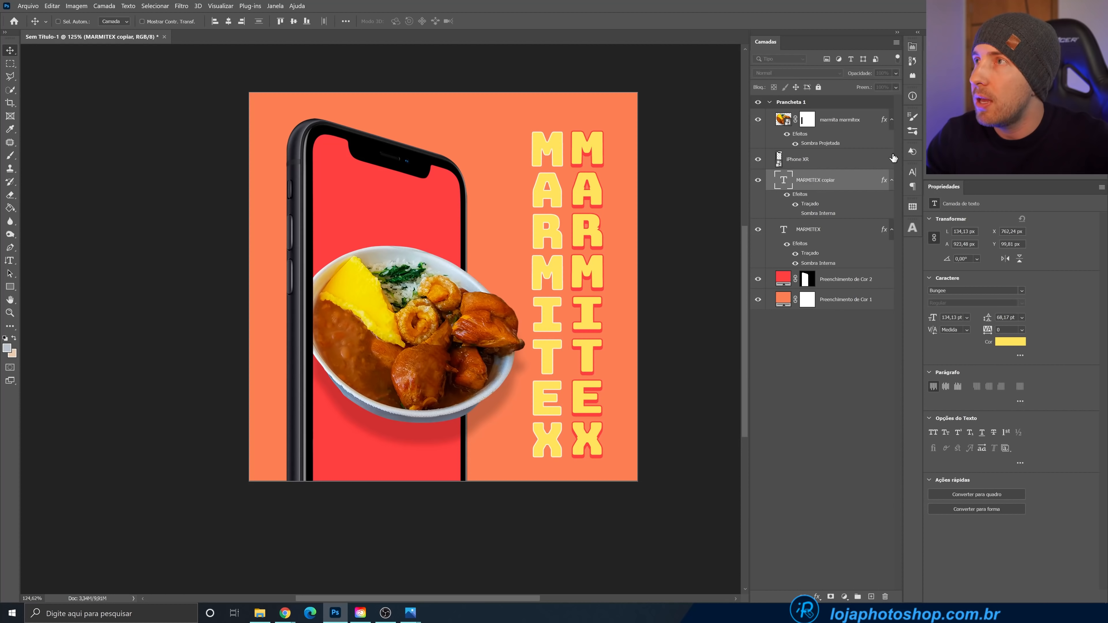
pyautogui.click(896, 89)
pyautogui.moveTo(895, 98); pyautogui.dragTo(848, 98)
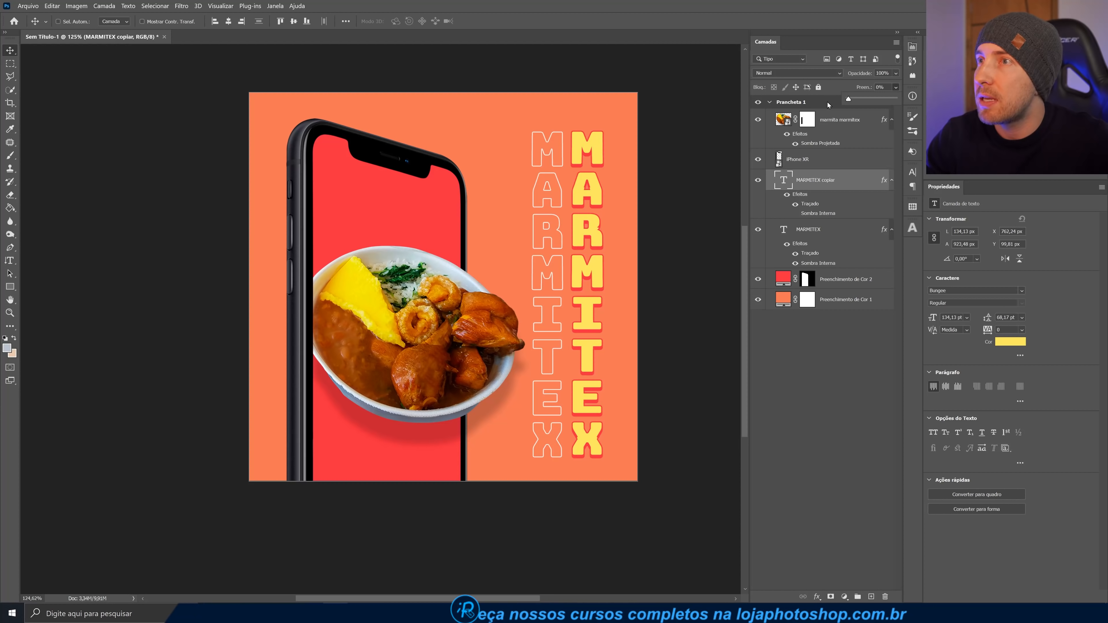
# - Create four more copies of the outlined MARMITEX text, spaced evenly leftwards behind the bowl and across the phone screen
pyautogui.moveTo(557, 277); pyautogui.dragTo(510, 274)
pyautogui.moveTo(511, 274); pyautogui.dragTo(381, 271)
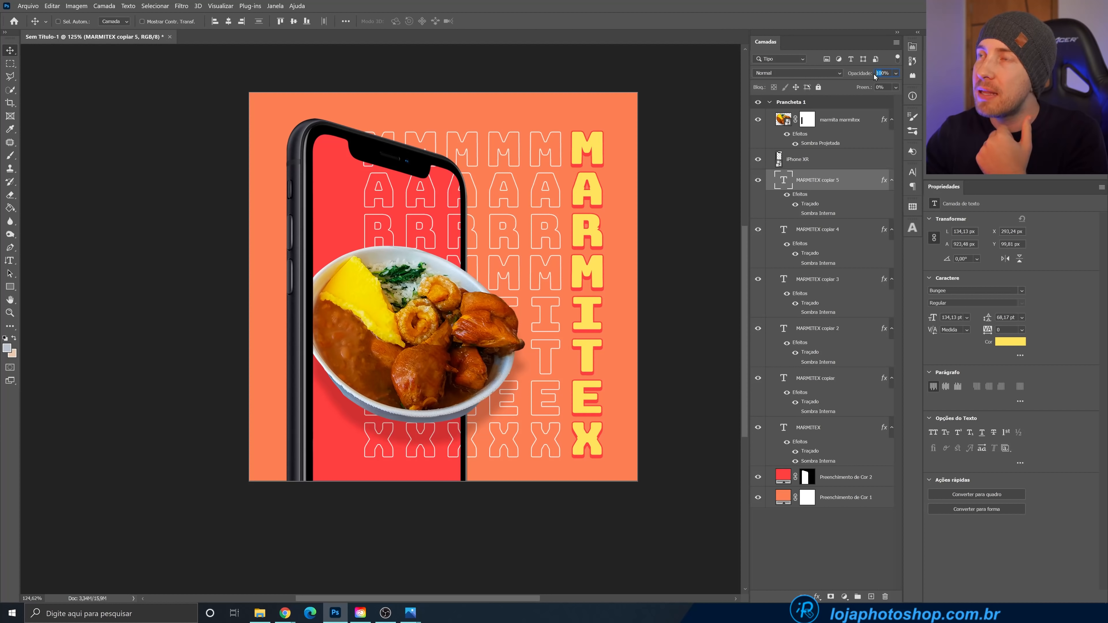
# - Check which column the MARMITEX copiar 5 layer is by toggling its visibility, and set its opacity to 20%
pyautogui.click(875, 74)
pyautogui.click(758, 181)
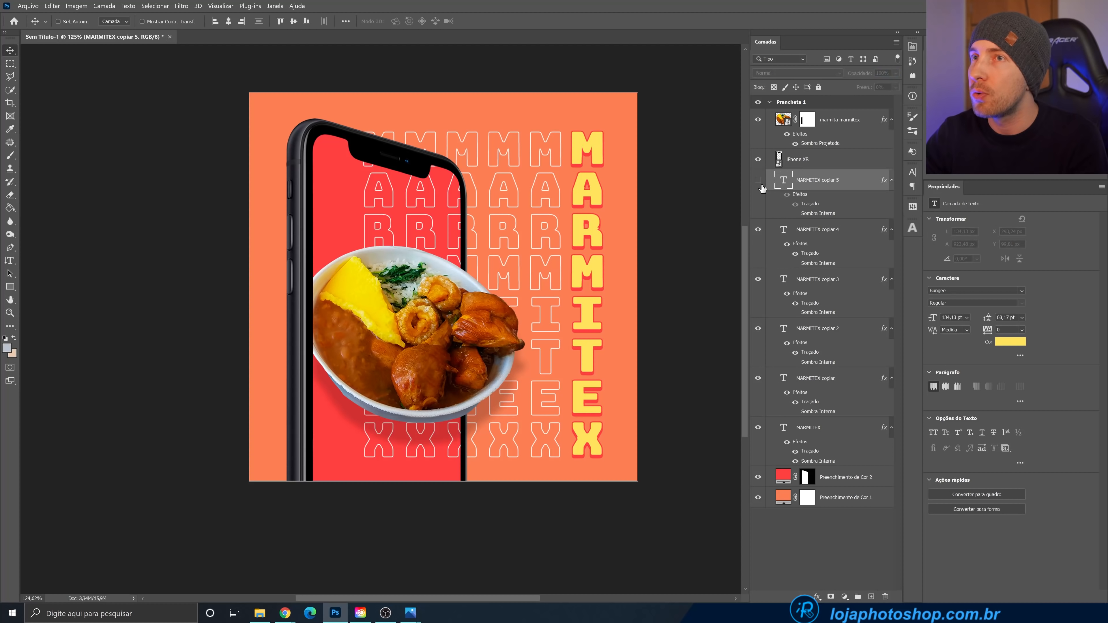
pyautogui.click(759, 181)
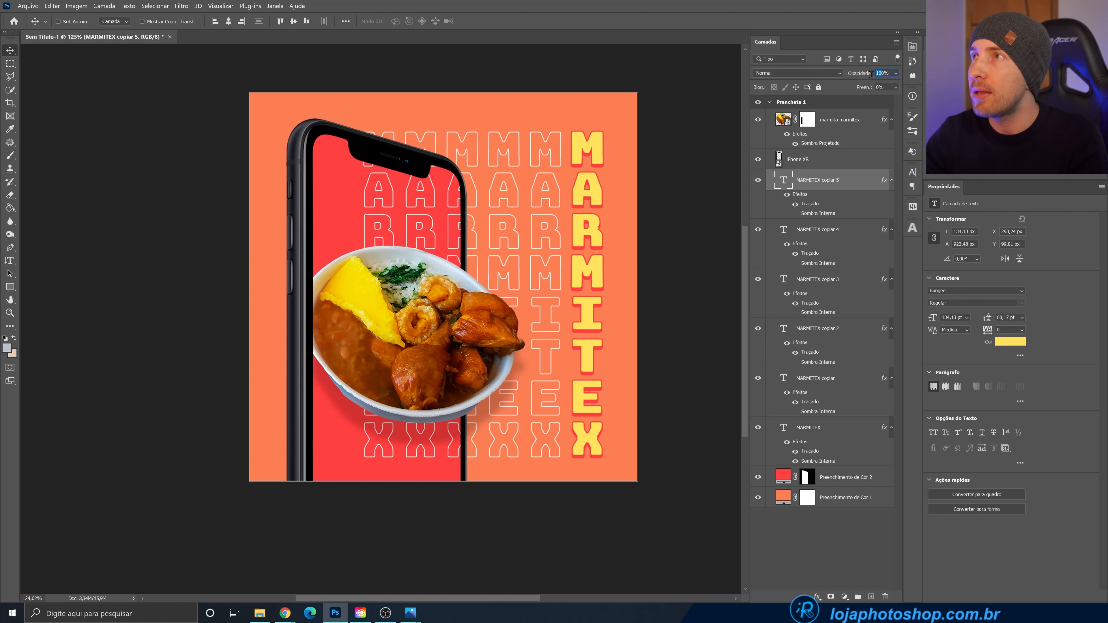
pyautogui.write('20')
pyautogui.press('Return')
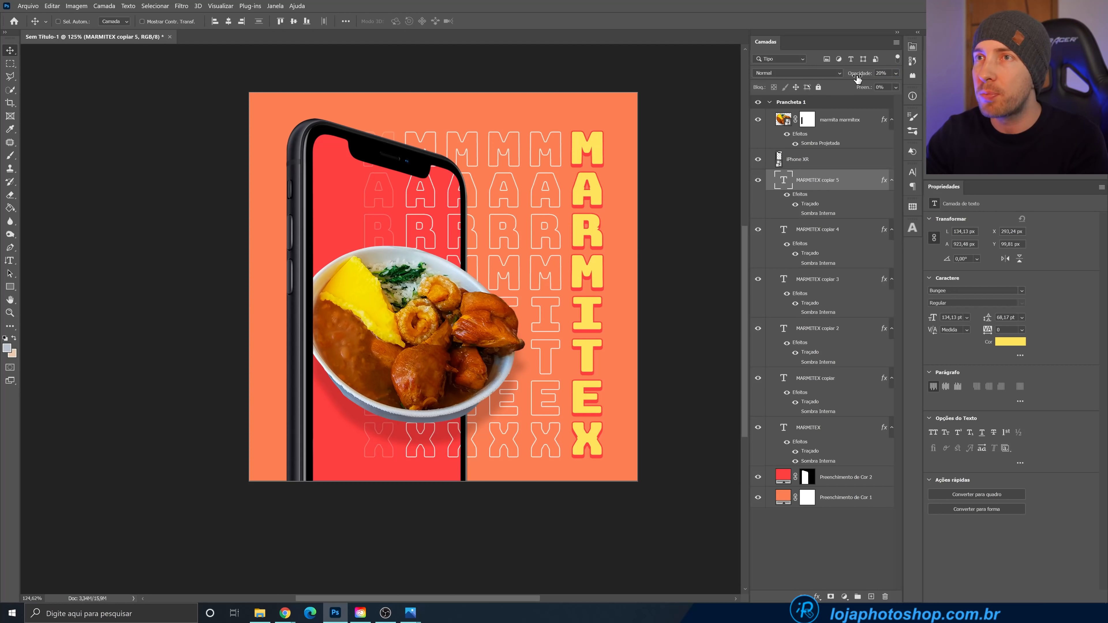
# - Set the opacity of the MARMITEX copiar 4, copiar 3 and copiar 2 layers to 40%, 60% and 80% respectively
pyautogui.click(841, 229)
pyautogui.click(882, 73)
pyautogui.write('40')
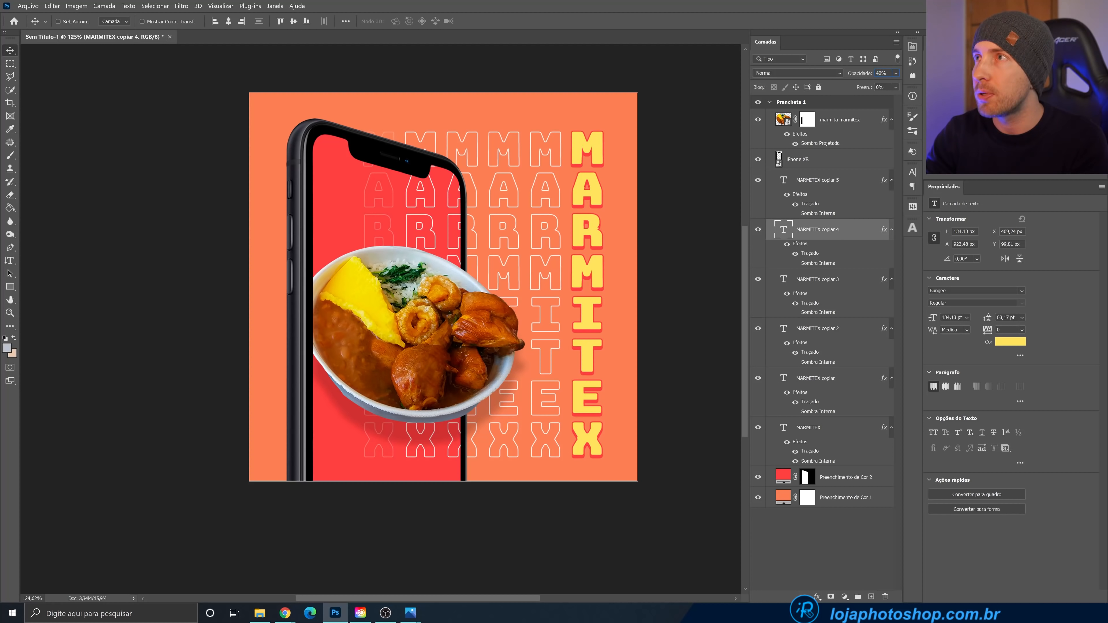
pyautogui.press('Return')
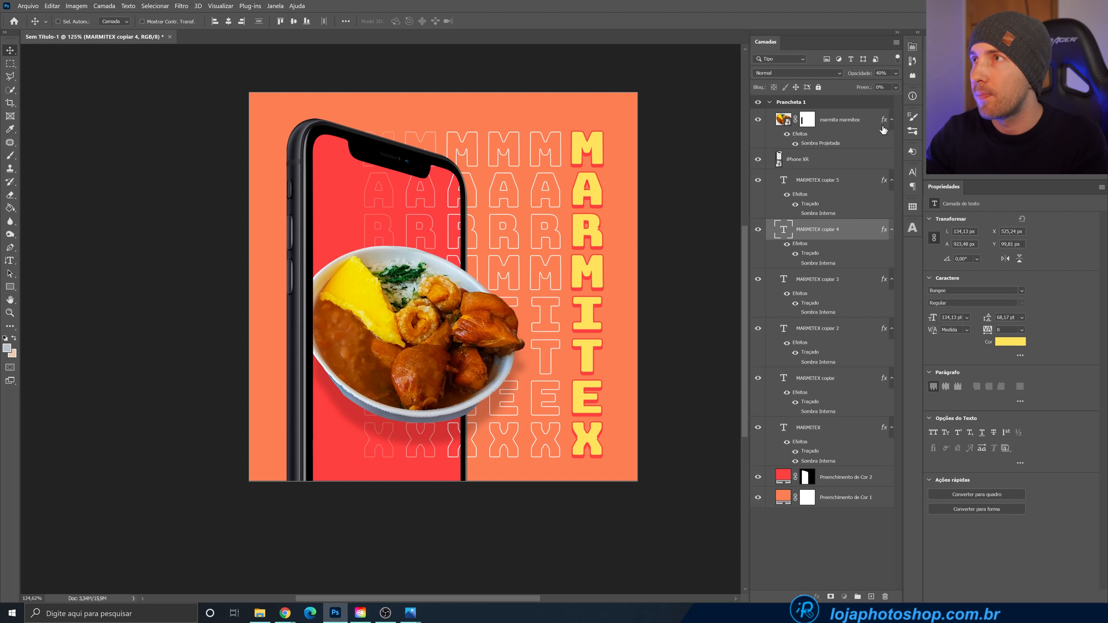
pyautogui.hotkey('alt', '[')
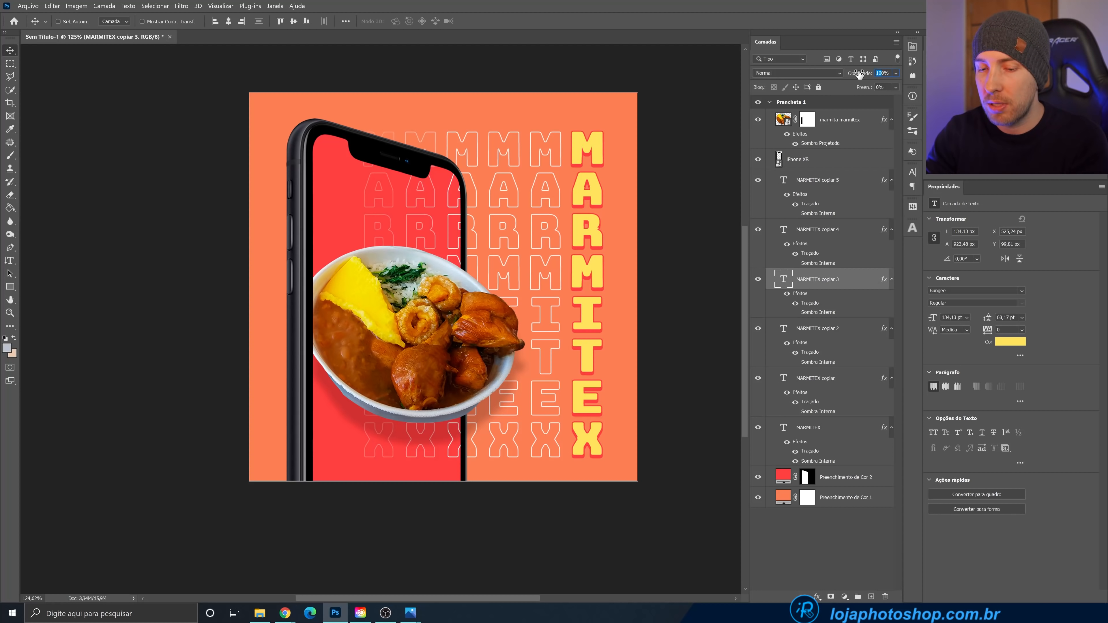
pyautogui.write('60')
pyautogui.press('Return')
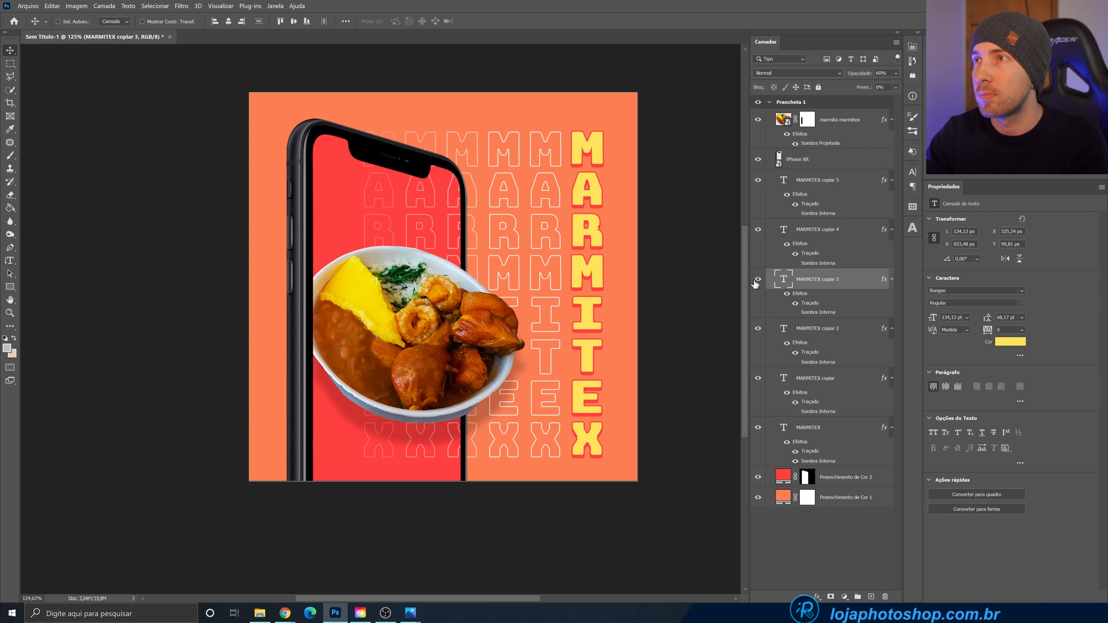
pyautogui.click(811, 331)
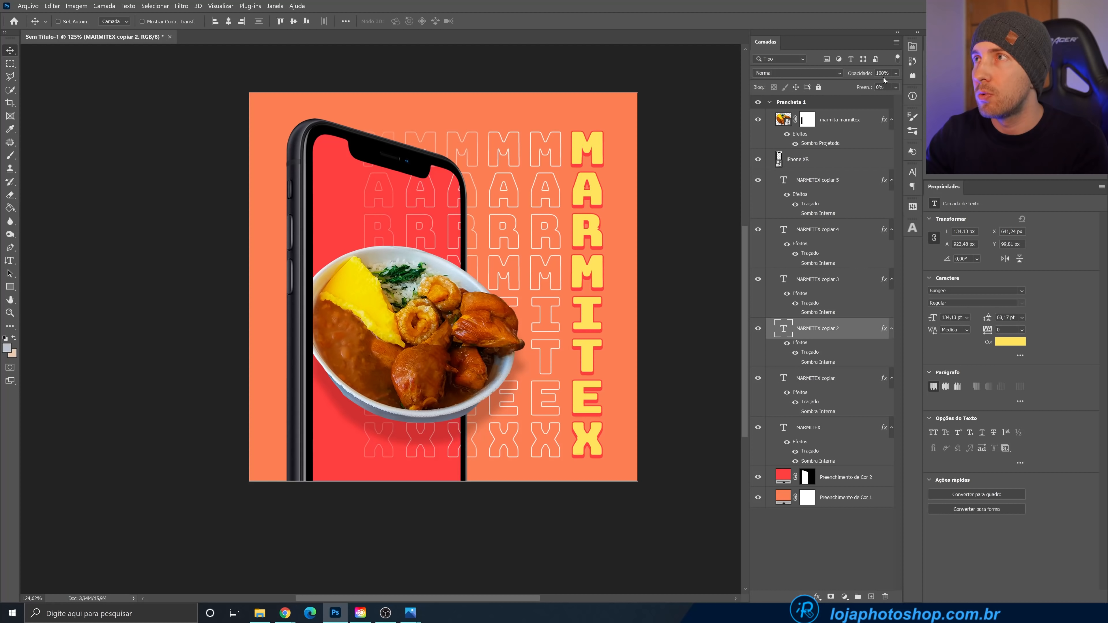
pyautogui.write('80')
pyautogui.press('Return')
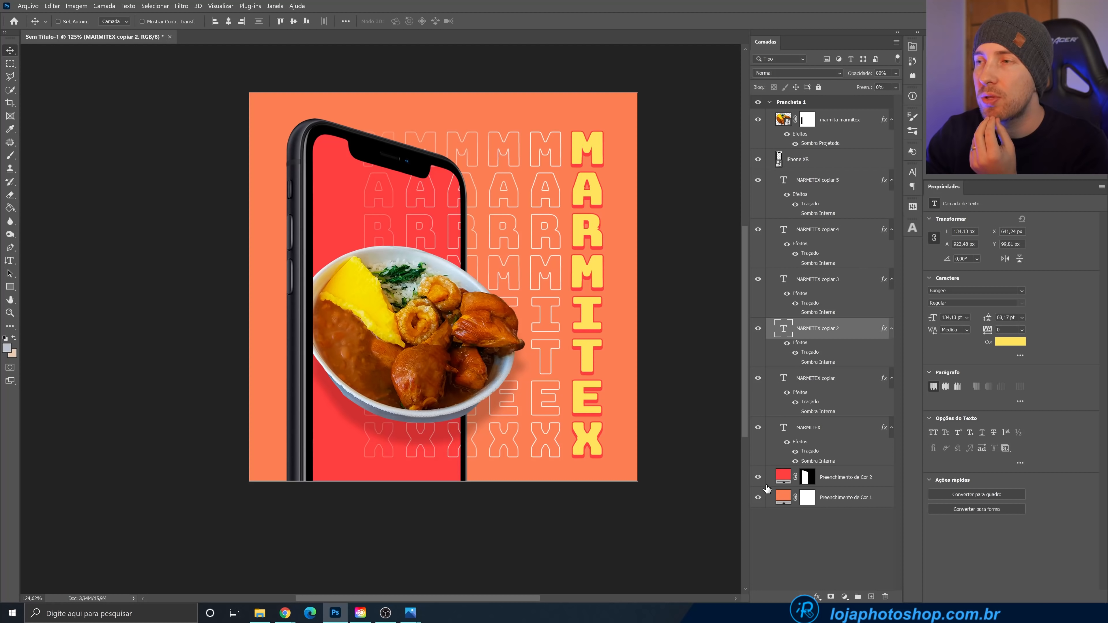
# - Move the red Preenchimento de Cor 2 layer directly below the iPhone XR layer and set its blend mode to Luz Direta
pyautogui.moveTo(839, 483); pyautogui.dragTo(792, 170)
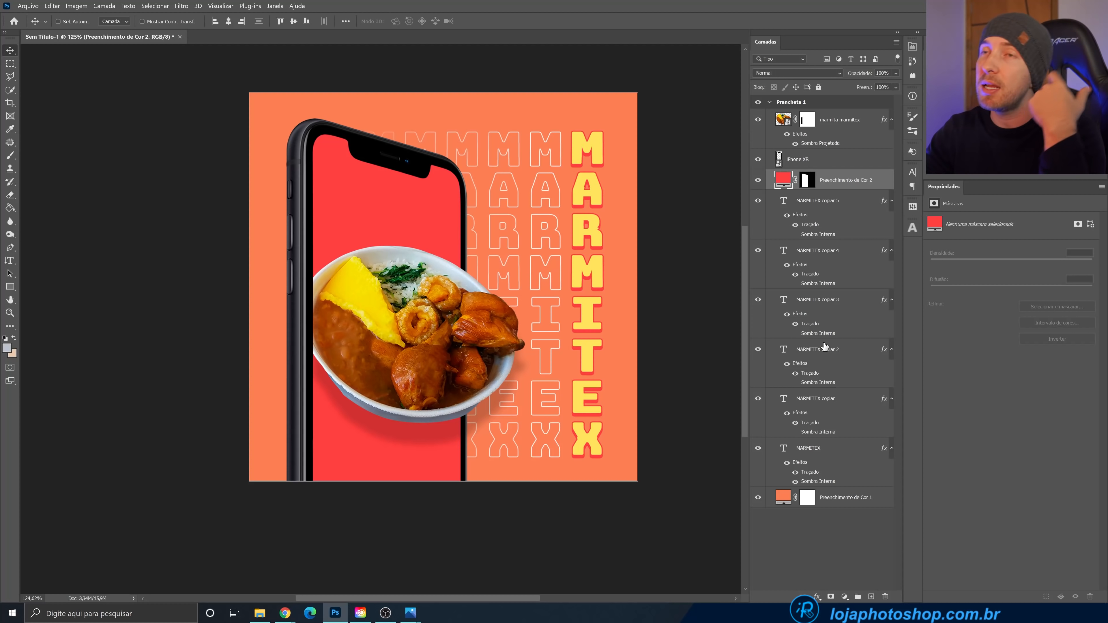
pyautogui.click(802, 72)
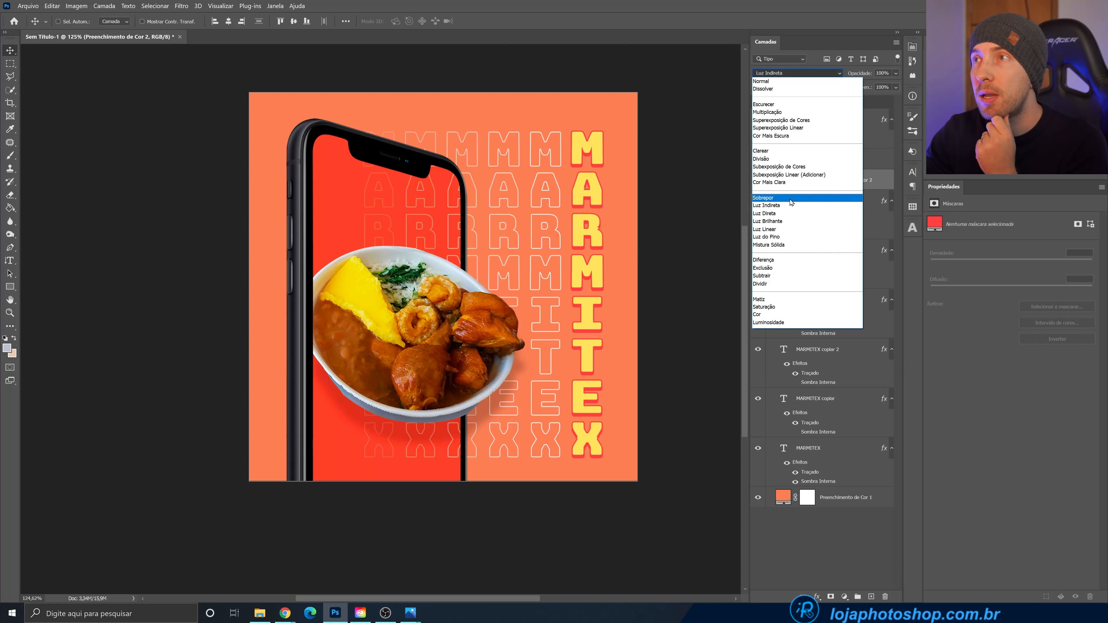
pyautogui.click(795, 217)
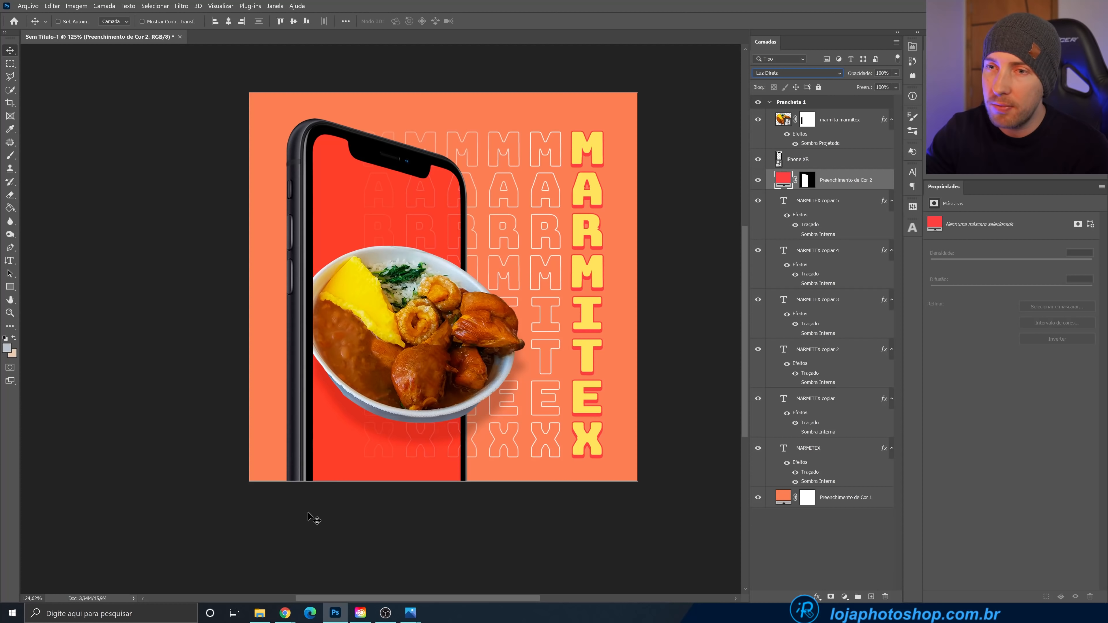
# - Place the 06-2 WhatsApp icon from the ARTE DELIVERY folder, scaled to about 8.45%, just above the phone's upper-left corner
pyautogui.click(259, 613)
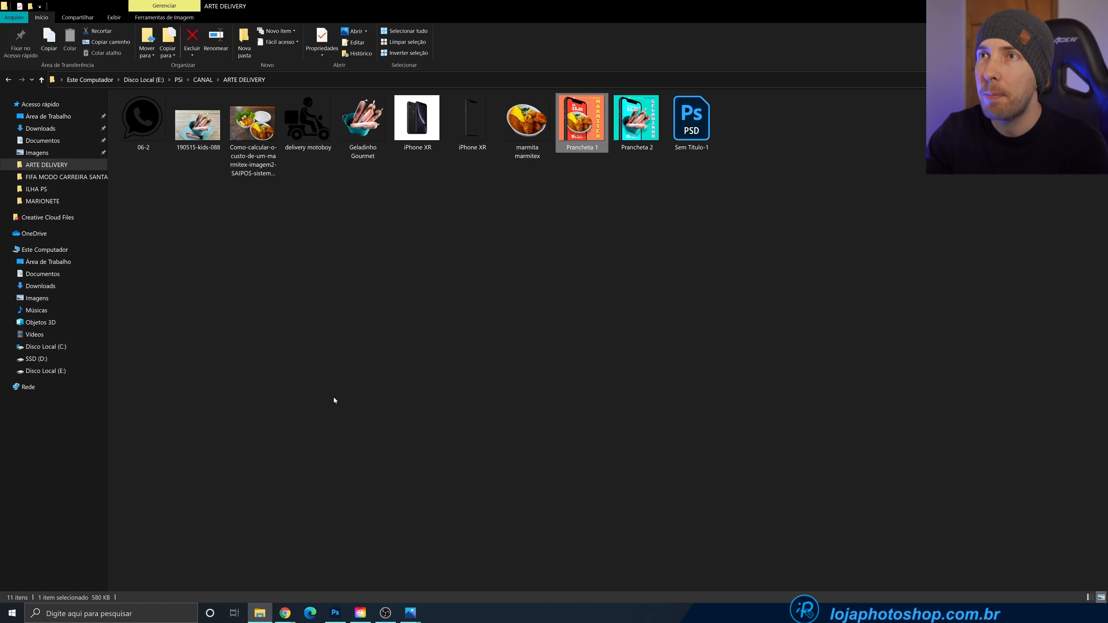
pyautogui.doubleClick(141, 132)
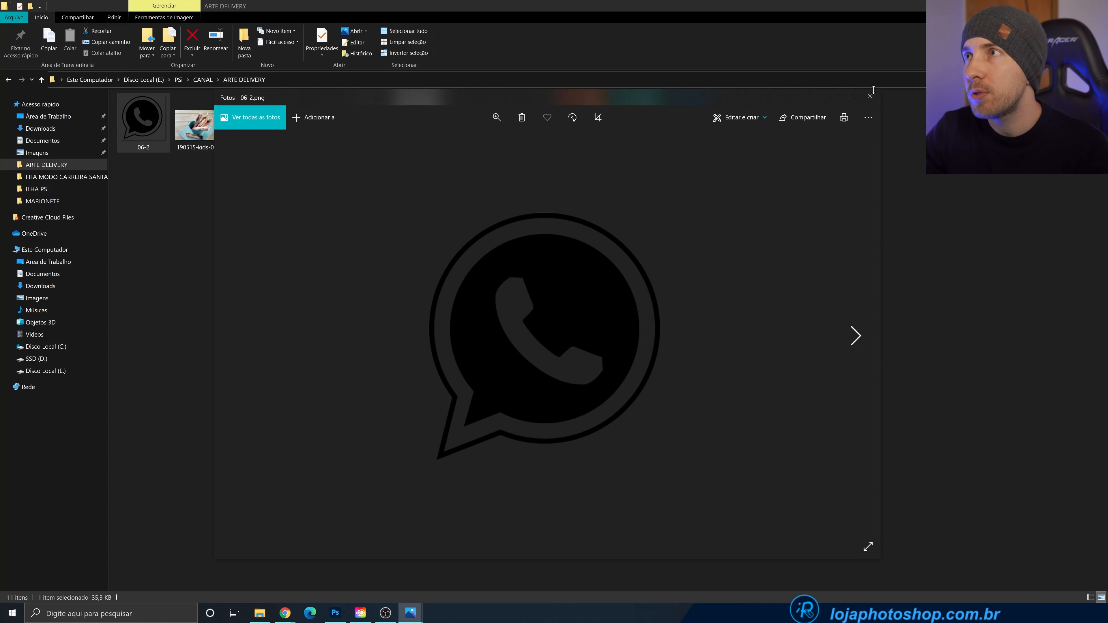
pyautogui.click(870, 96)
pyautogui.moveTo(212, 335); pyautogui.dragTo(441, 314)
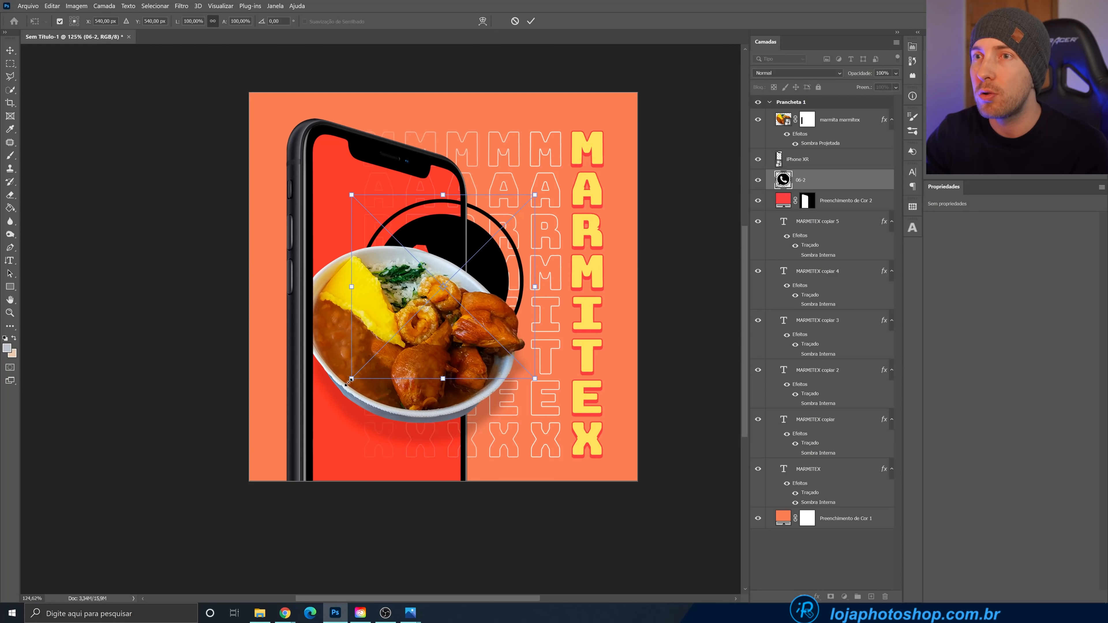
pyautogui.moveTo(351, 378); pyautogui.dragTo(602, 102)
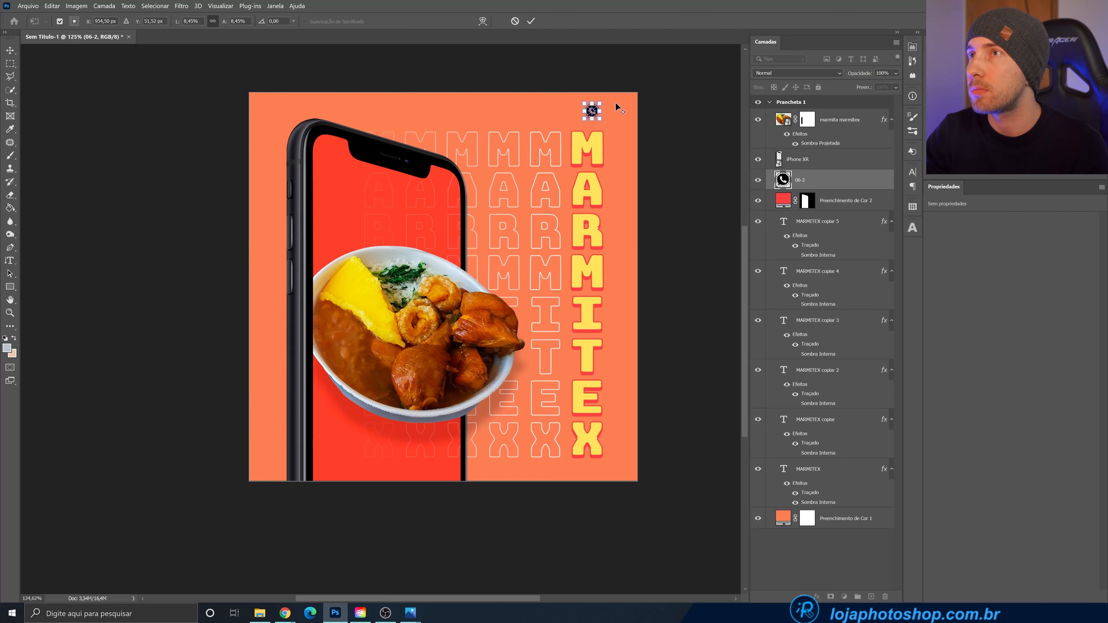
pyautogui.click(530, 21)
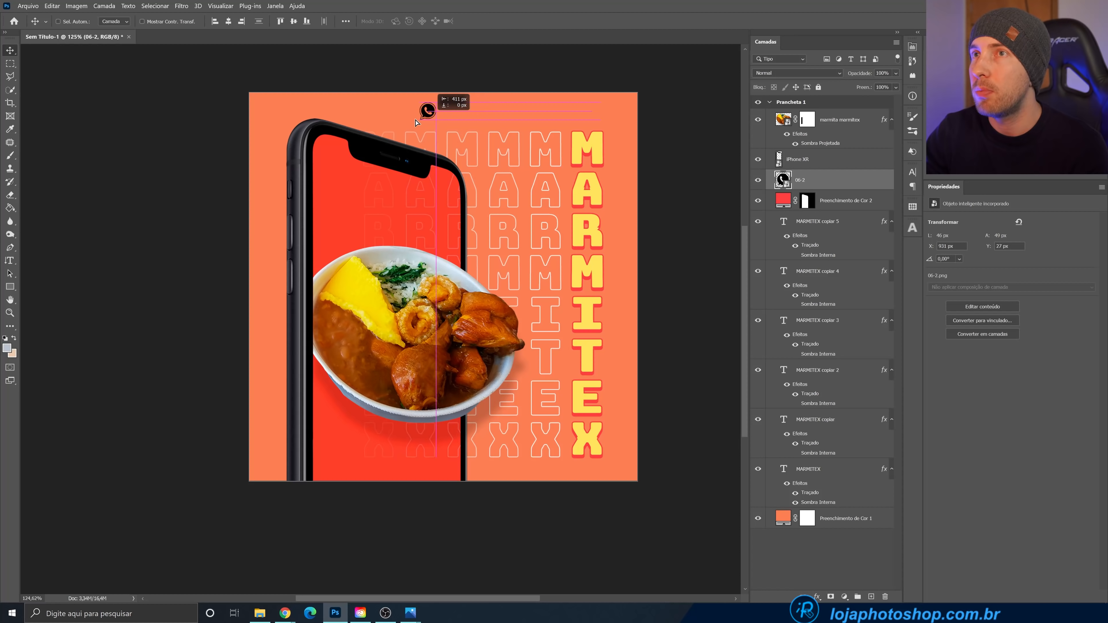
pyautogui.moveTo(379, 129); pyautogui.dragTo(348, 136)
# - Apply a white color overlay to the WhatsApp icon
pyautogui.doubleClick(870, 183)
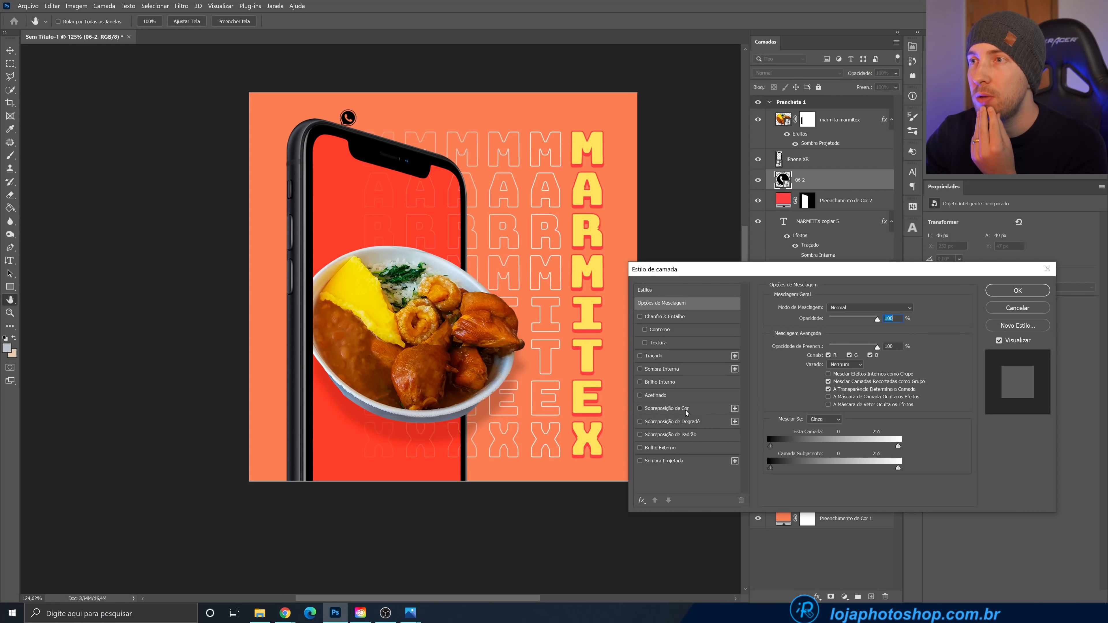
pyautogui.click(672, 408)
pyautogui.click(920, 308)
pyautogui.click(635, 265)
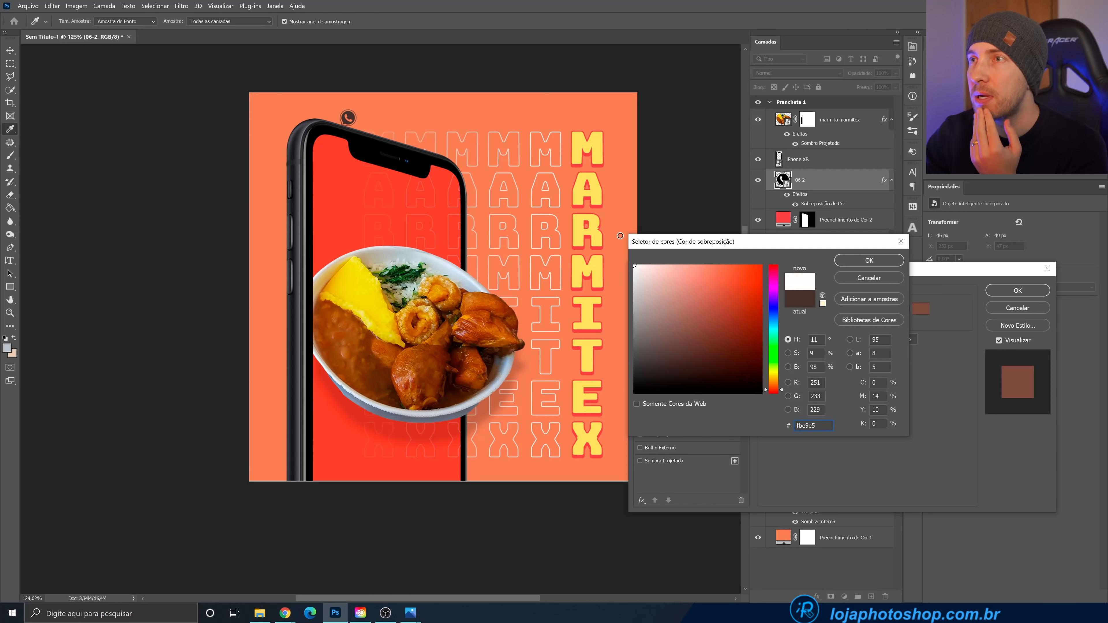
pyautogui.click(993, 288)
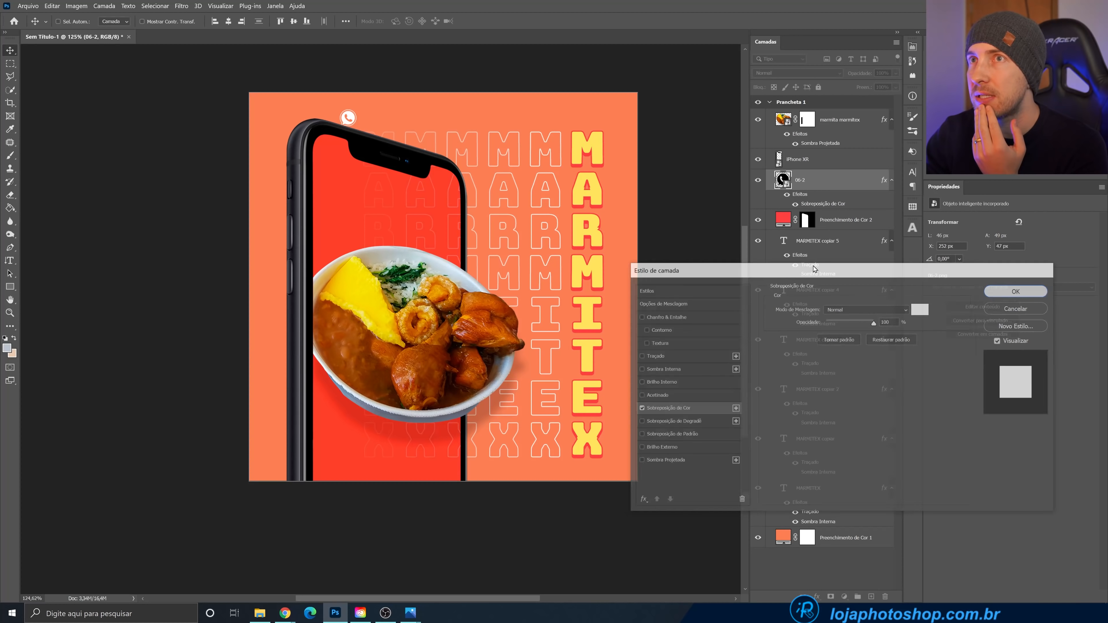
pyautogui.moveTo(8, 264); pyautogui.dragTo(32, 265)
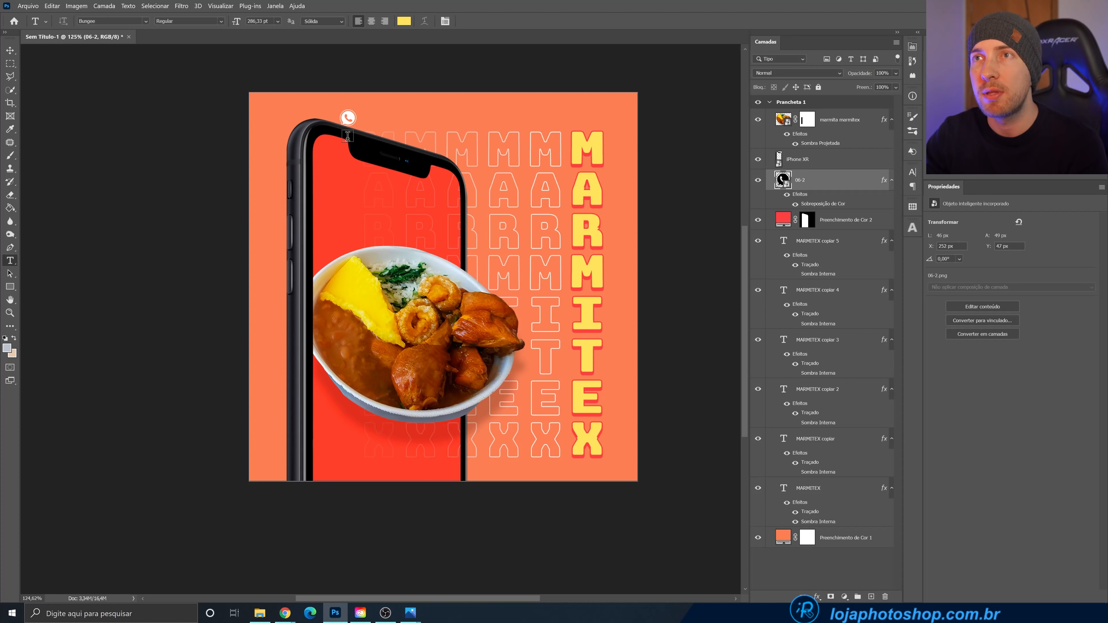
pyautogui.scroll(5, 354, 131)
pyautogui.click(459, 175)
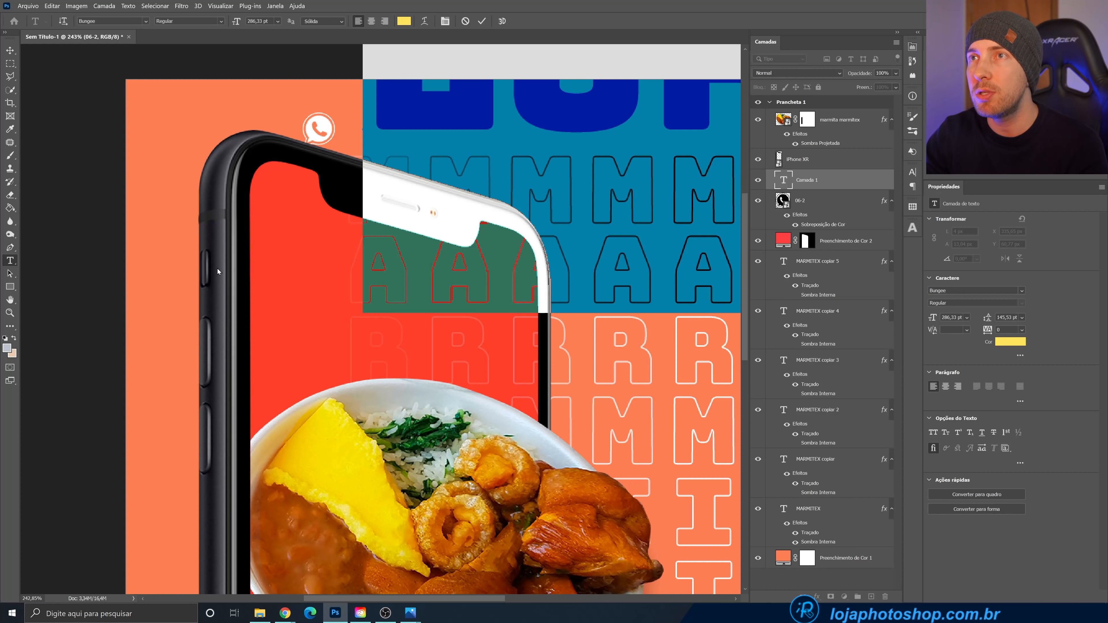
pyautogui.press('Escape')
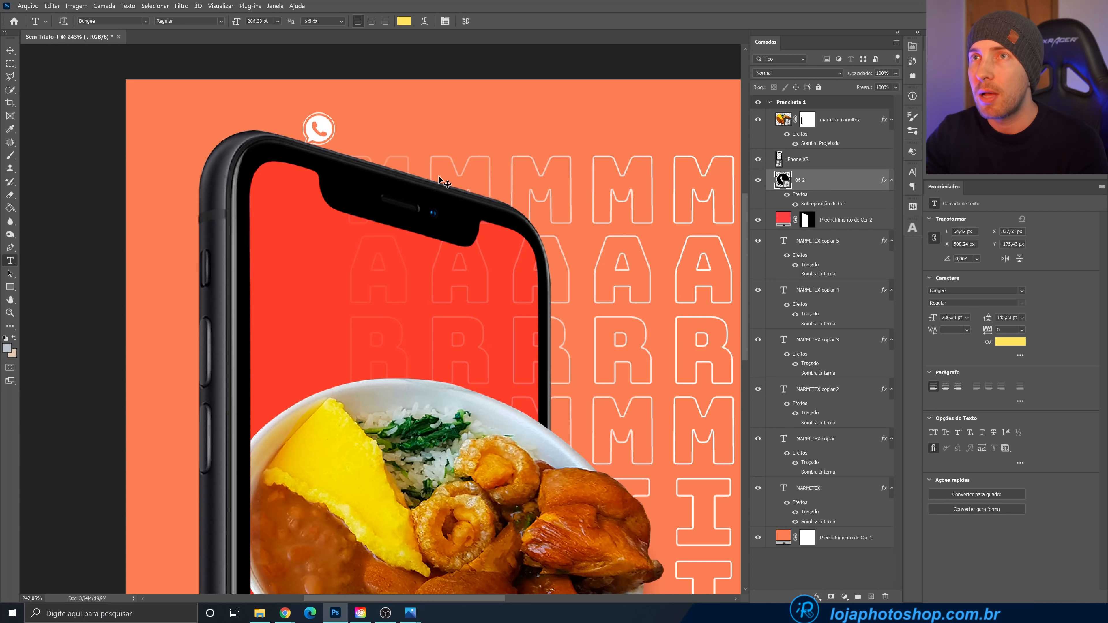
pyautogui.scroll(-3, 358, 294)
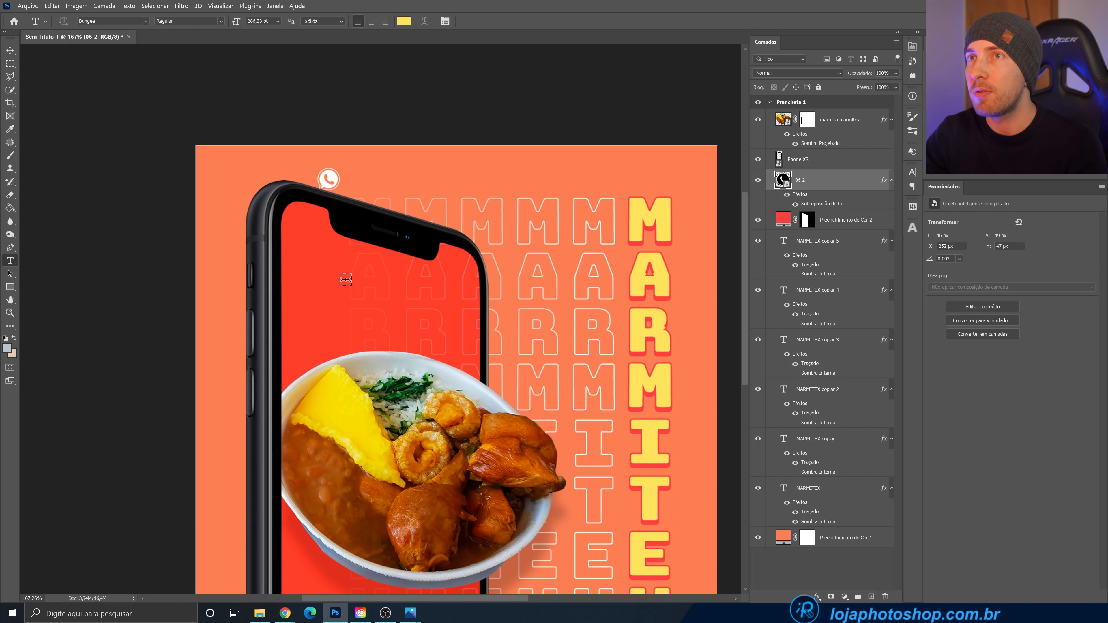
# - Add the text MAIS INFORMAÇÕES at 11 pt in yellow Bungee to the right of the WhatsApp icon
pyautogui.moveTo(235, 26); pyautogui.dragTo(98, 41)
pyautogui.click(355, 180)
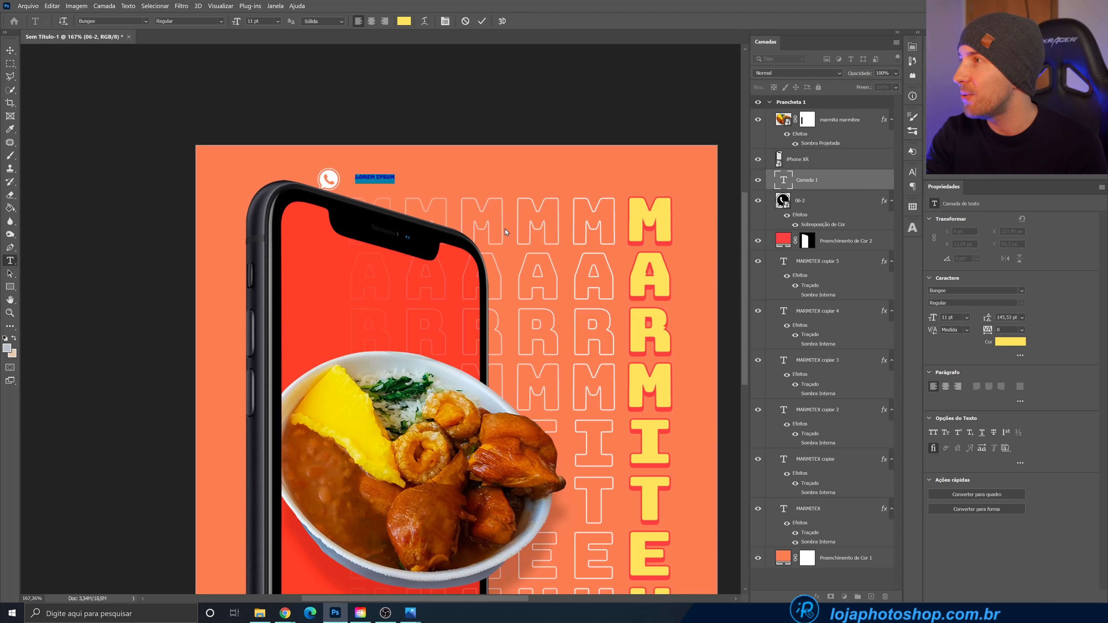
pyautogui.write('MAIS INFORMAC')
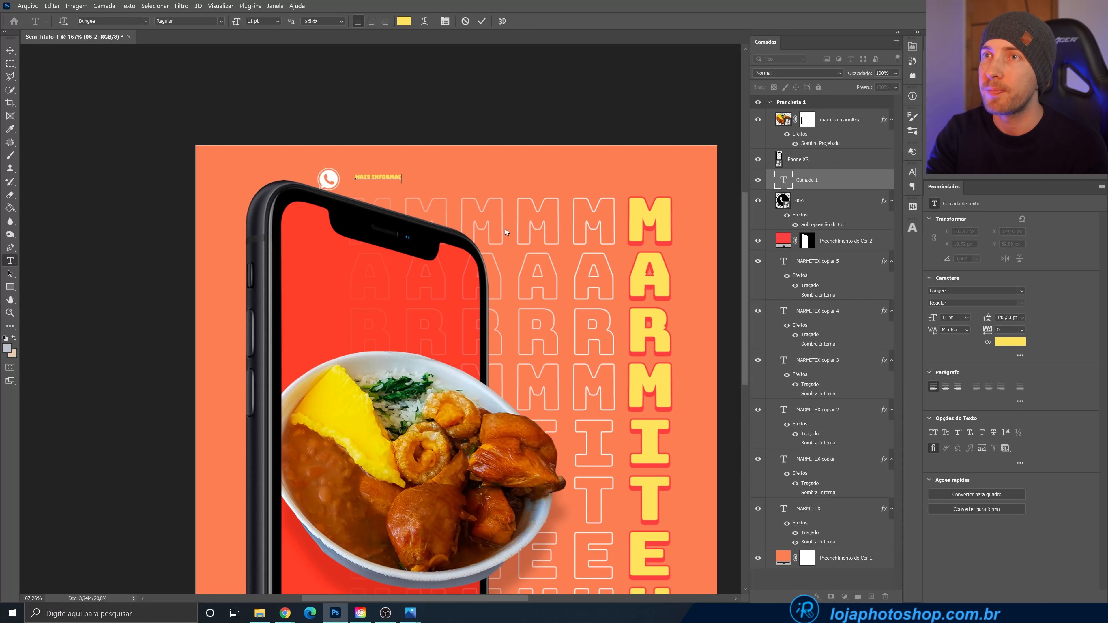
pyautogui.press('BackSpace')
pyautogui.write('ÇÕES')
pyautogui.click(482, 21)
# - Scale the MAIS INFORMAÇÕES text to about 236% and align it close beside the WhatsApp icon
pyautogui.hotkey('ctrl', 't')
pyautogui.moveTo(413, 172); pyautogui.dragTo(464, 186)
pyautogui.click(523, 21)
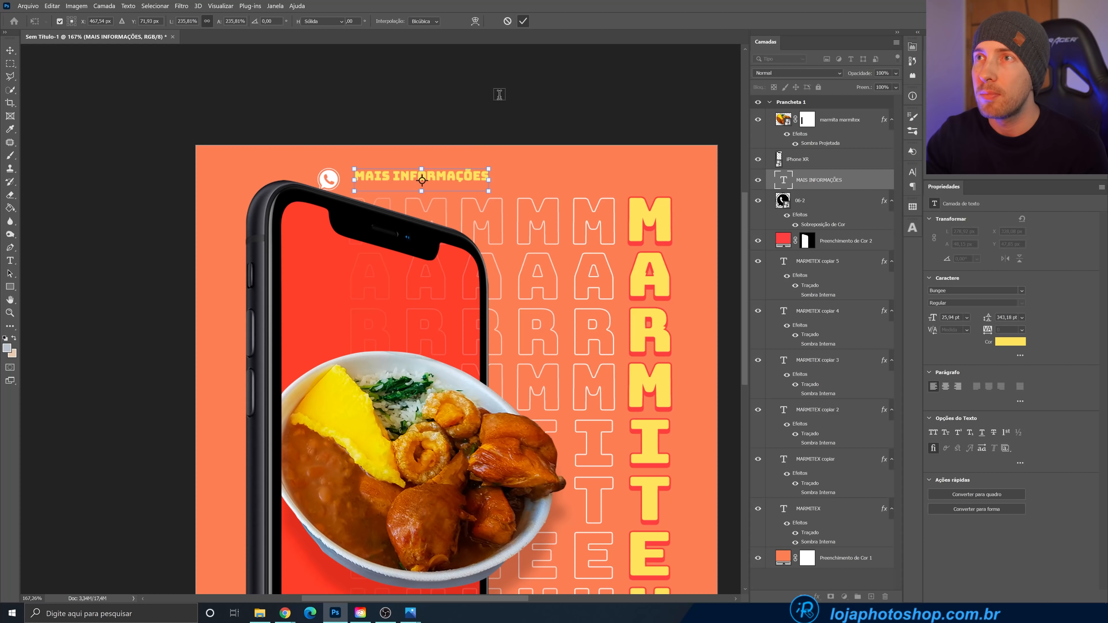
pyautogui.press('v')
pyautogui.moveTo(465, 178); pyautogui.dragTo(457, 185)
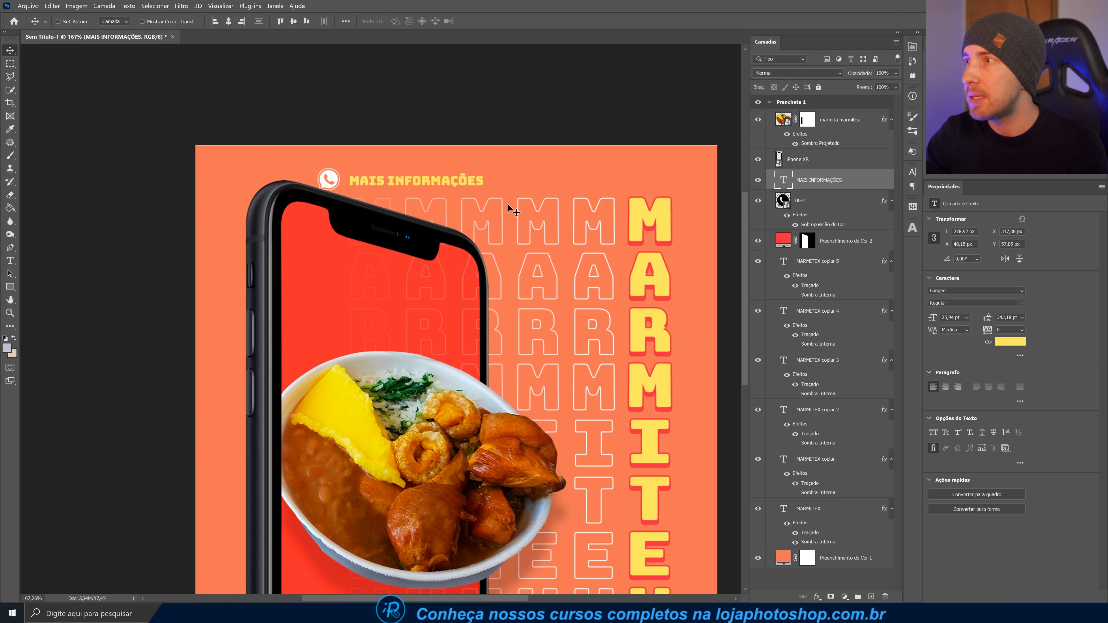
# - Append the contact phone number after MAIS INFORMAÇÕES on the same line
pyautogui.press('t')
pyautogui.press('Return')
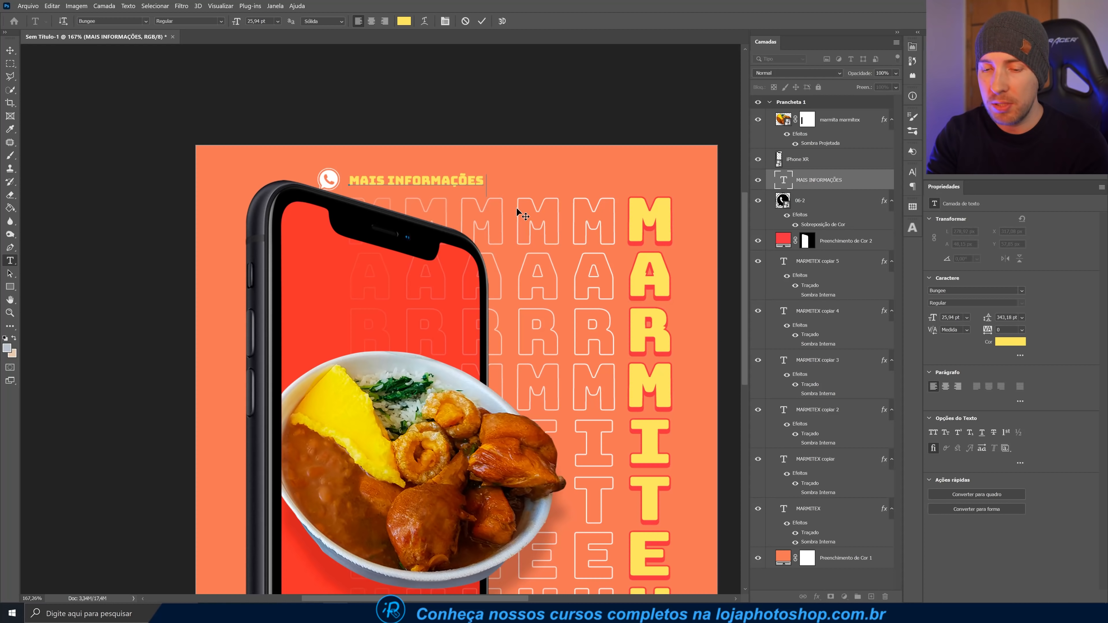
pyautogui.write('41 9 99')
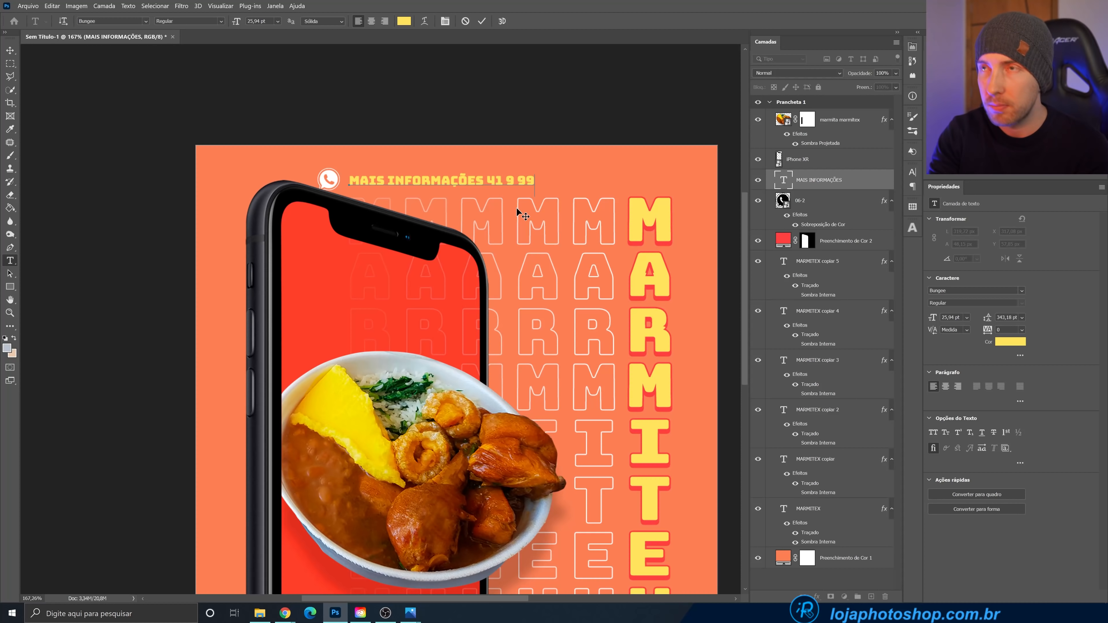
pyautogui.write('99 888')
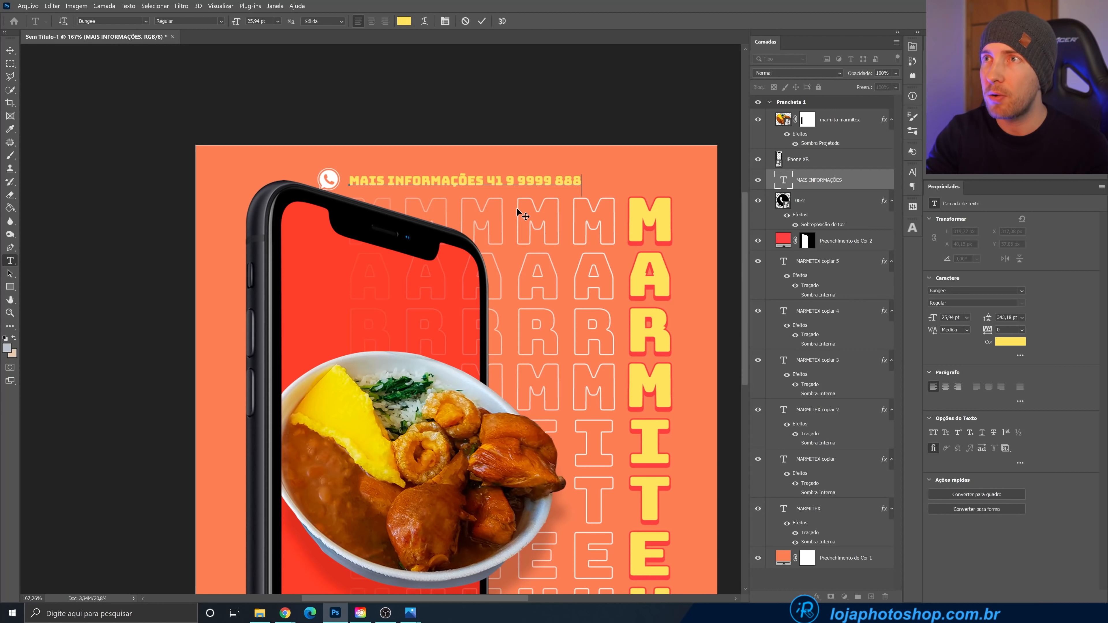
pyautogui.write('8')
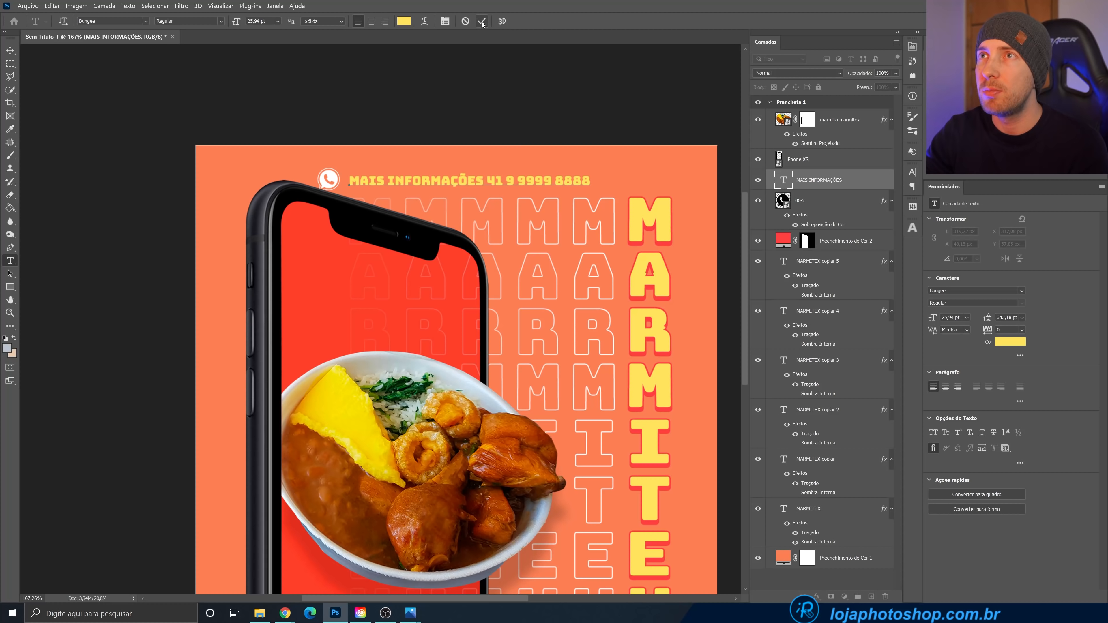
# - Recolor only the words MAIS INFORMAÇÕES to white (ffffff), leaving the phone number yellow
pyautogui.moveTo(483, 178); pyautogui.dragTo(348, 179)
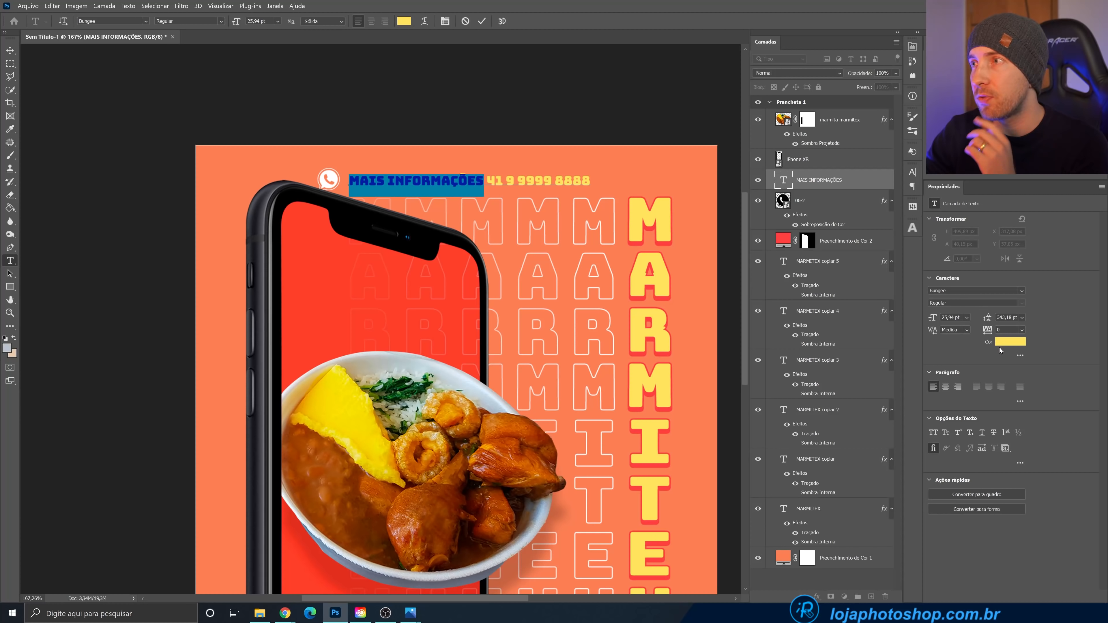
pyautogui.click(1011, 342)
pyautogui.write('ffffff')
pyautogui.press('Return')
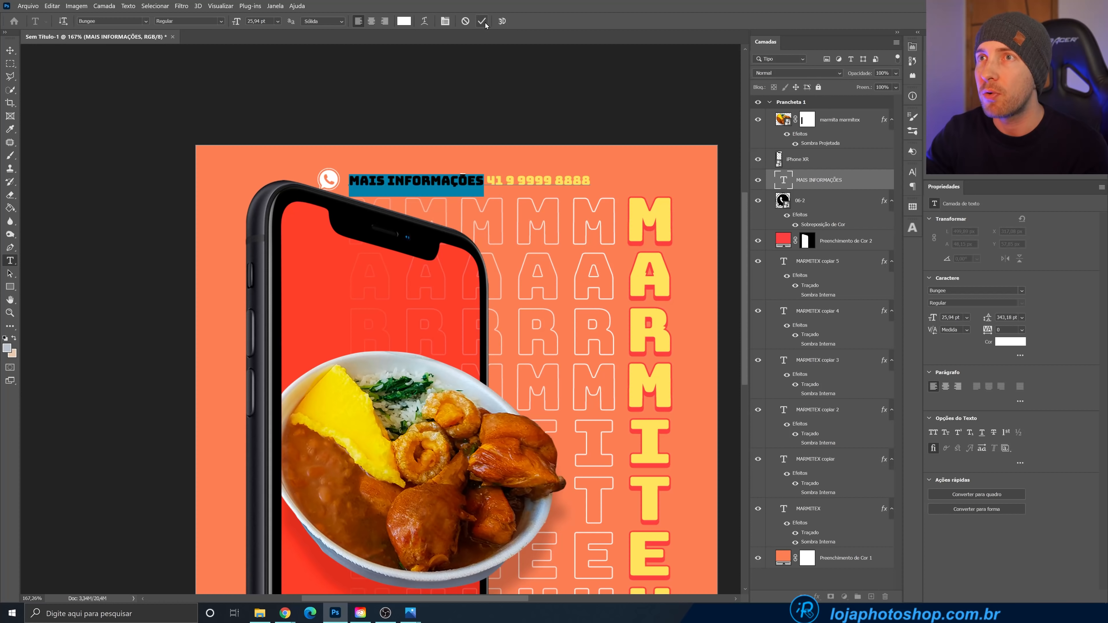
pyautogui.click(482, 21)
# - Enlarge the whole contact line slightly to a text size of about 27.57 pt
pyautogui.hotkey('ctrl', 't')
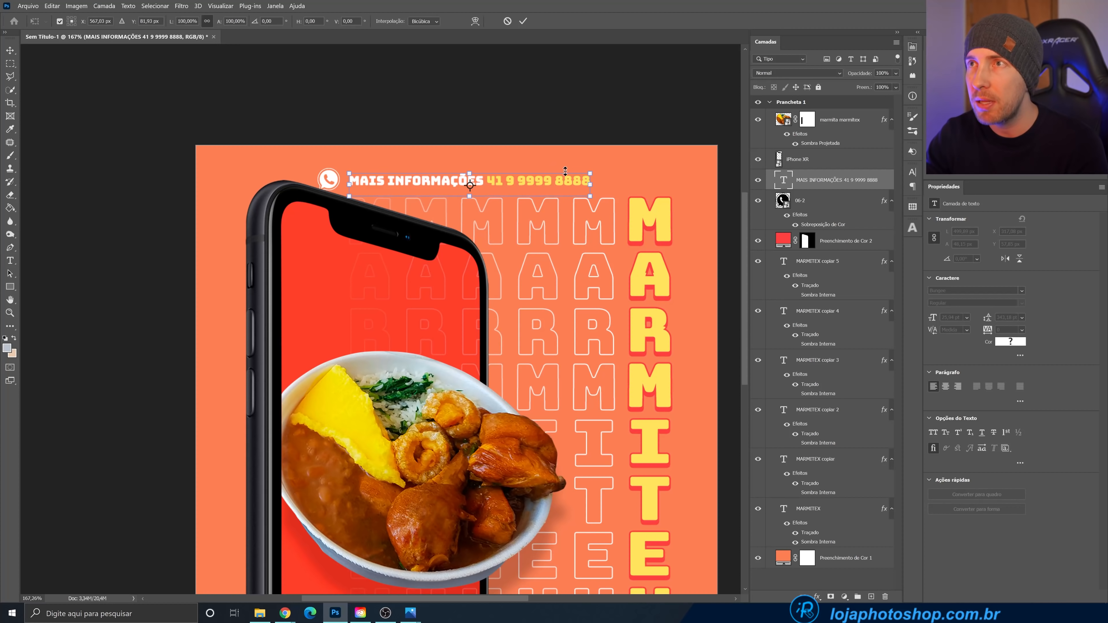
pyautogui.moveTo(590, 170); pyautogui.dragTo(605, 171)
pyautogui.click(524, 22)
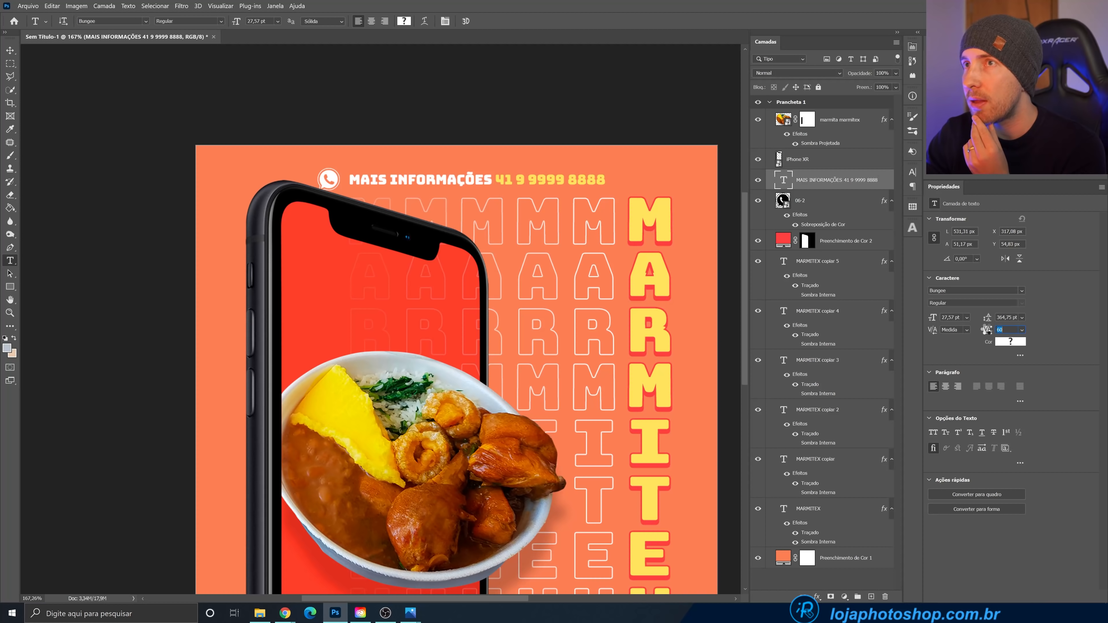
# - Increase the contact line's letter tracking to 160 so it extends over the yellow MARMITEX column
pyautogui.press('Up')
pyautogui.press('Up')
pyautogui.press('Up')
pyautogui.press('Up')
pyautogui.press('Up')
pyautogui.press('Up')
pyautogui.press('Up')
pyautogui.press('Up')
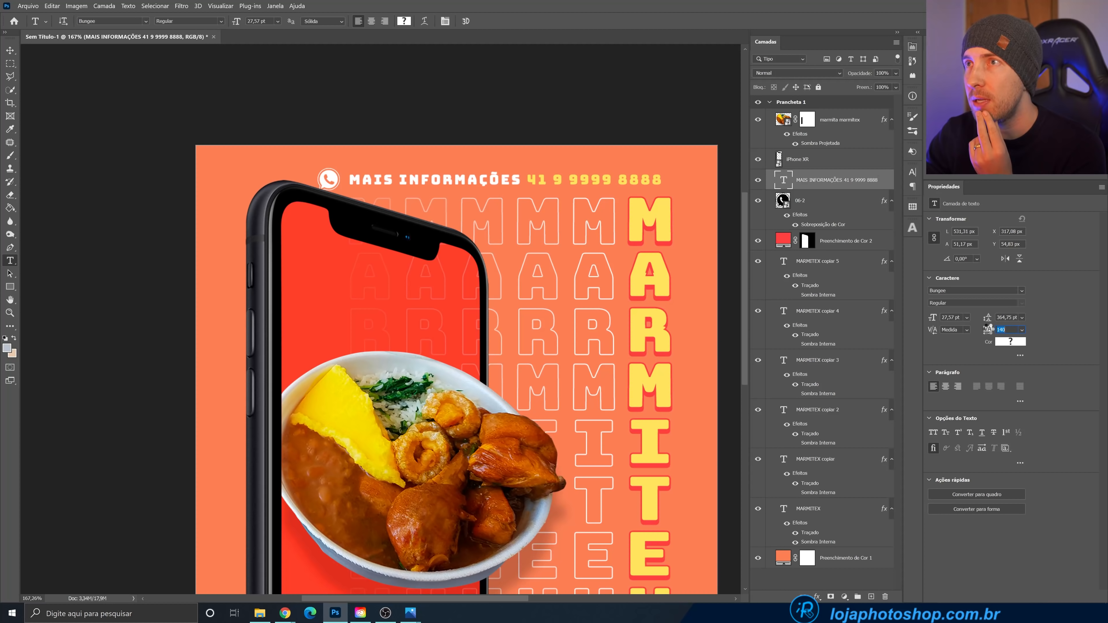
pyautogui.press('Return')
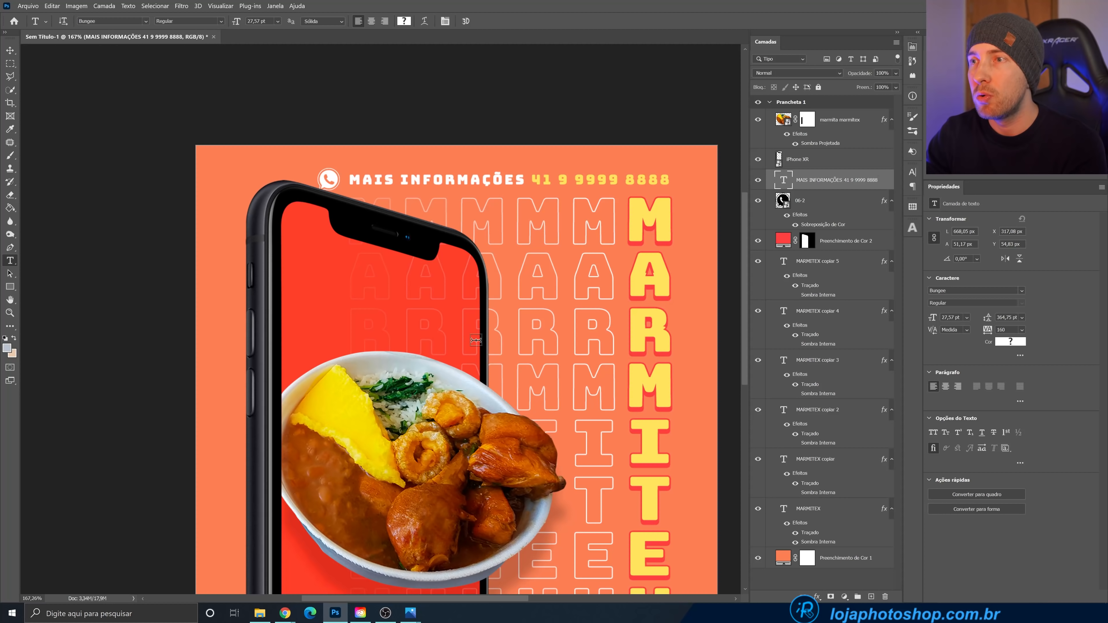
# - Nudge the MAIS INFORMAÇÕES contact line 2 px to the right
pyautogui.scroll(-2, 480, 345)
pyautogui.scroll(2, 479, 349)
pyautogui.click(9, 51)
pyautogui.press('Right')
pyautogui.press('Right')
# - Add the text R$ in Bungee on a new layer above the meal bowl, placed on the red phone screen
pyautogui.scroll(-3, 449, 257)
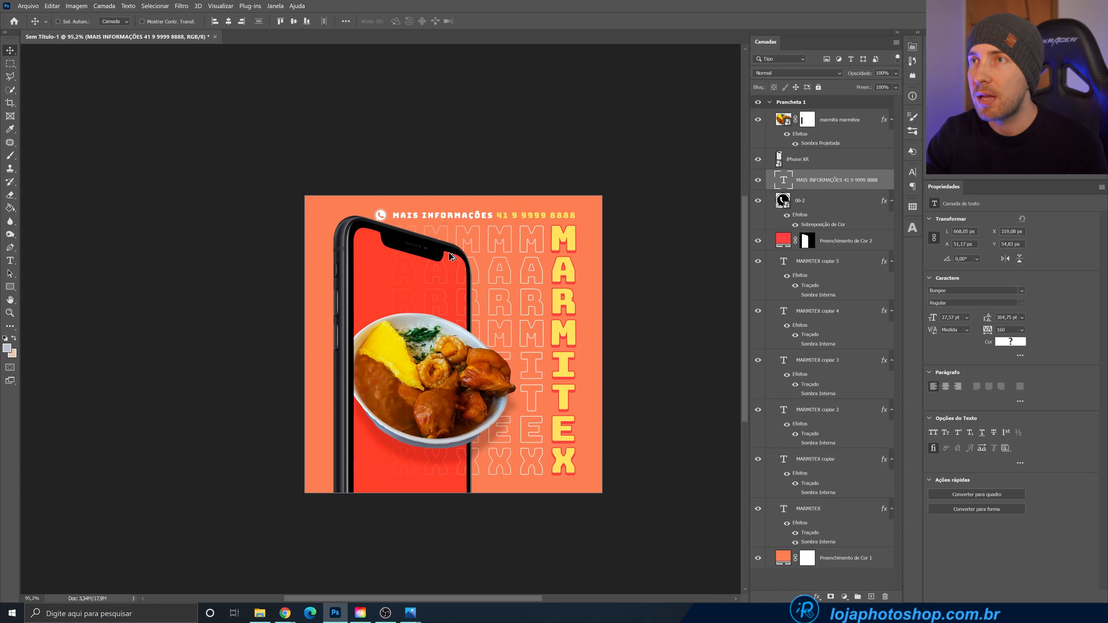
pyautogui.scroll(2, 436, 279)
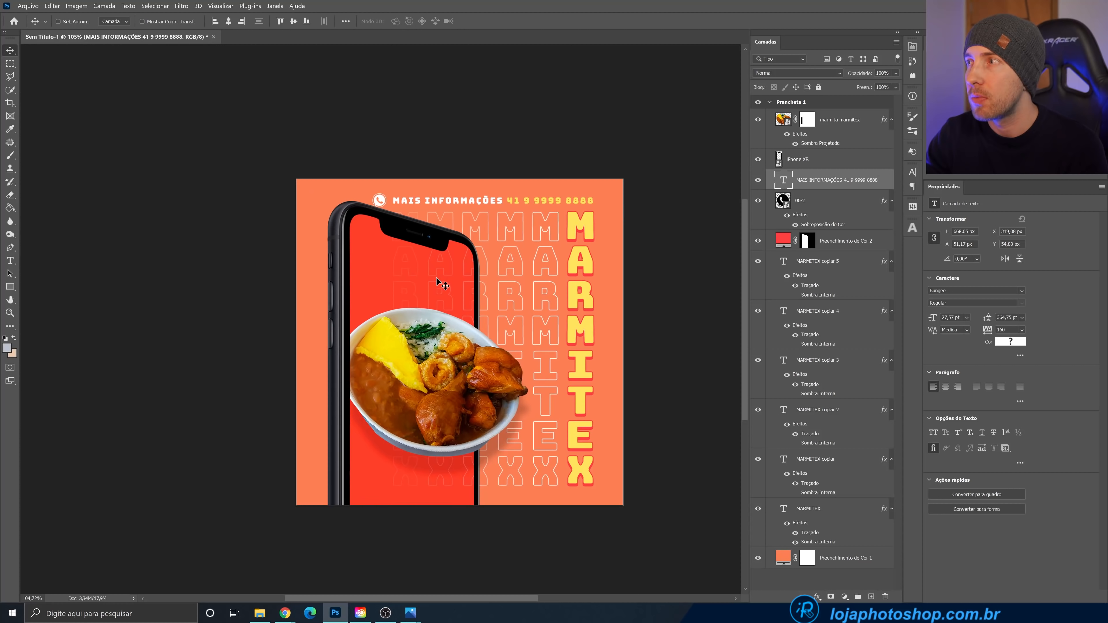
pyautogui.scroll(3, 420, 276)
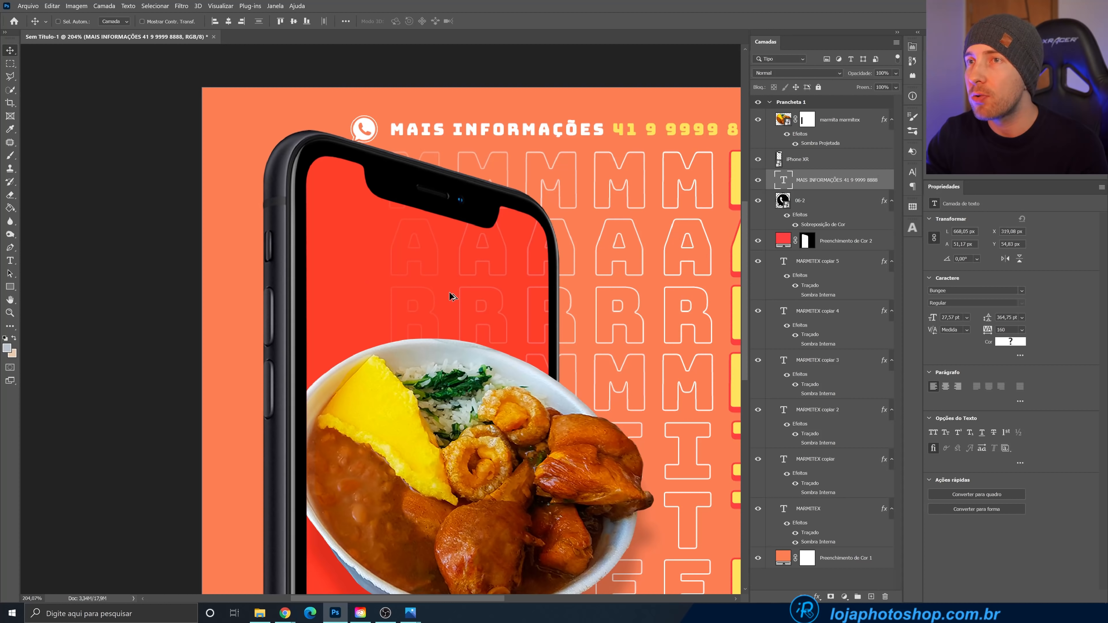
pyautogui.scroll(-3, 453, 297)
pyautogui.scroll(2, 464, 185)
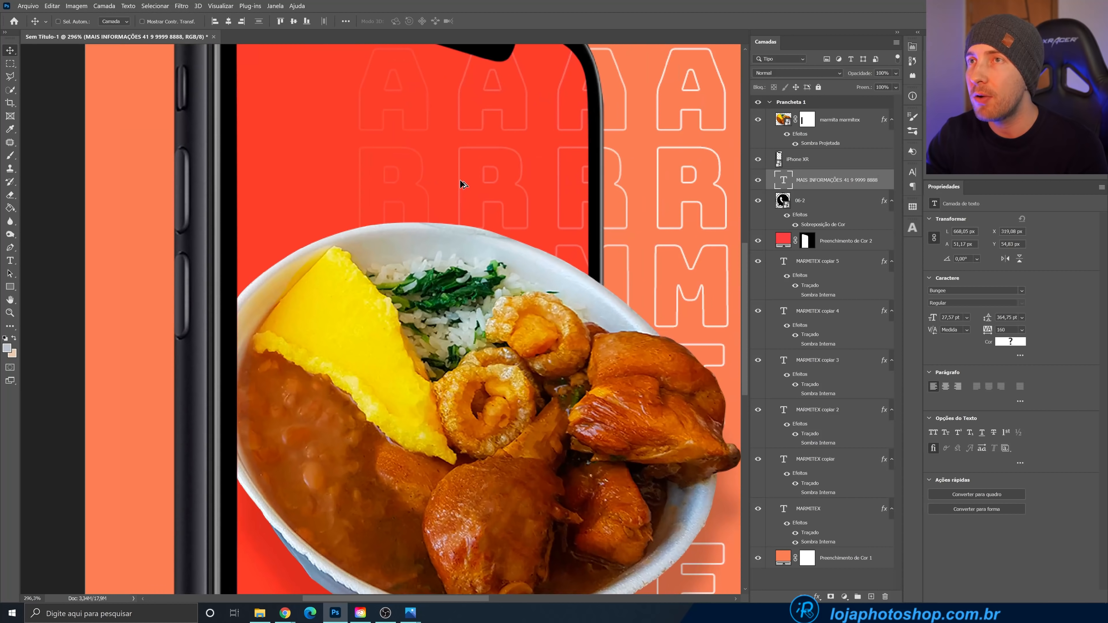
pyautogui.scroll(5, 411, 230)
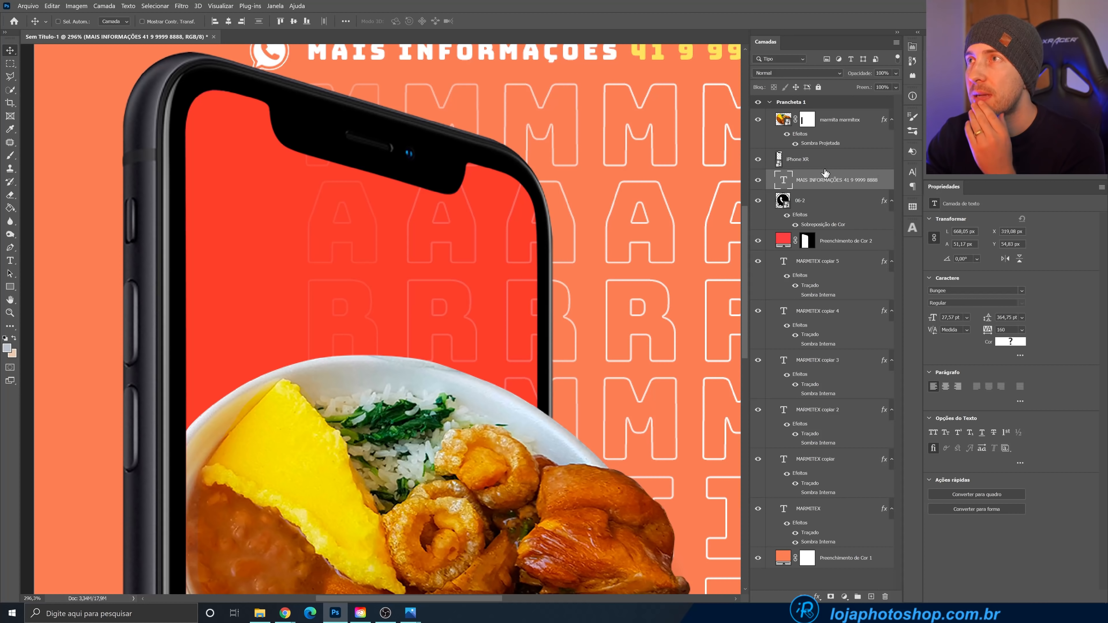
pyautogui.click(851, 125)
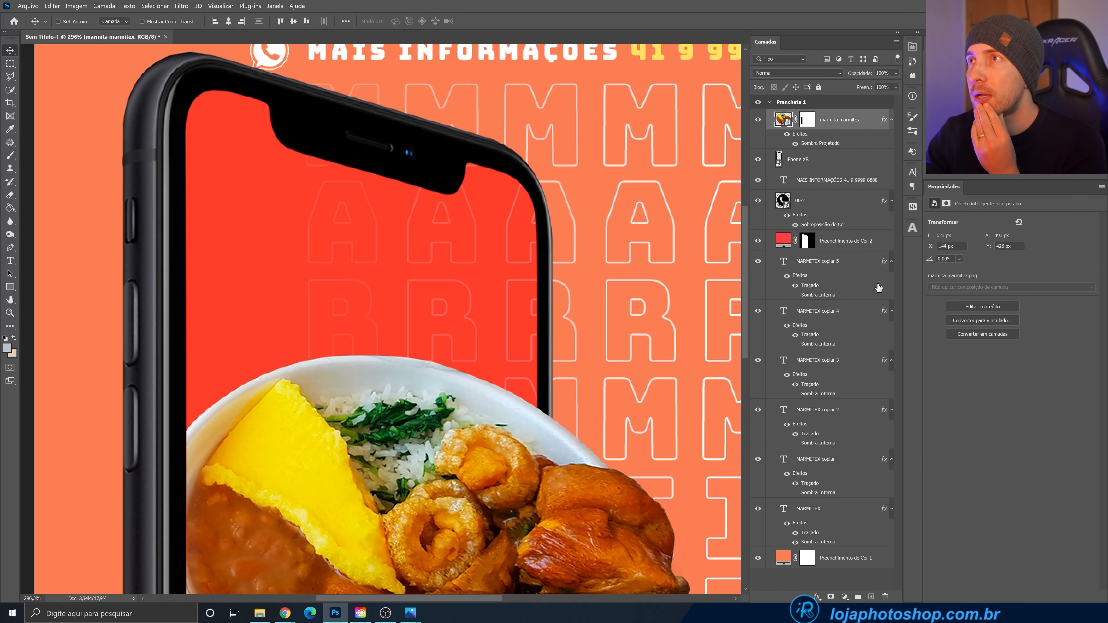
pyautogui.click(870, 596)
pyautogui.click(10, 261)
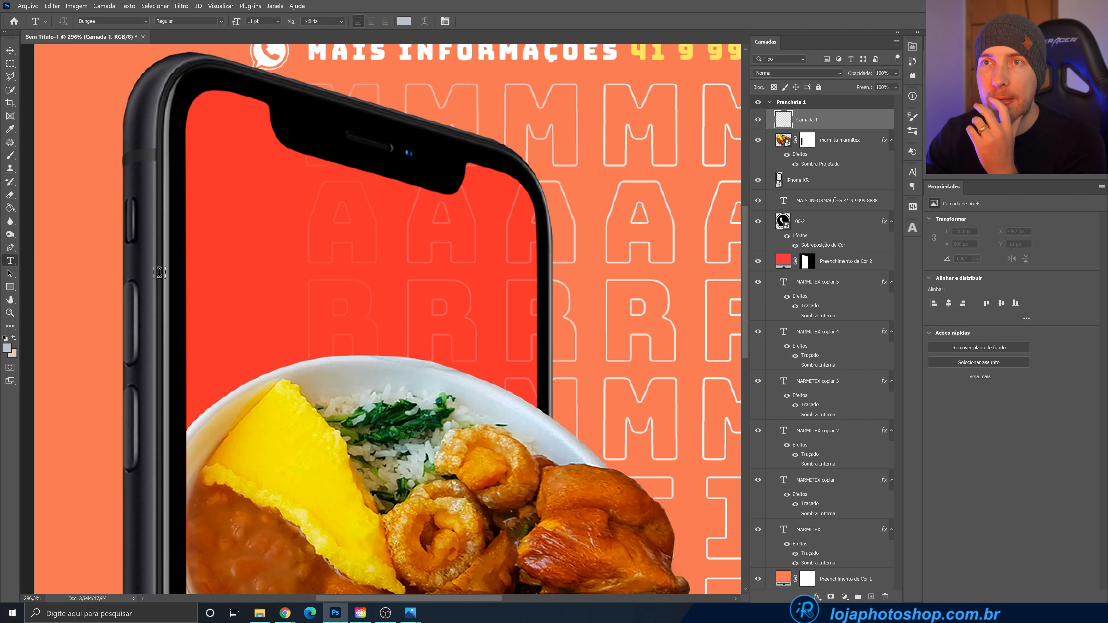
pyautogui.click(262, 252)
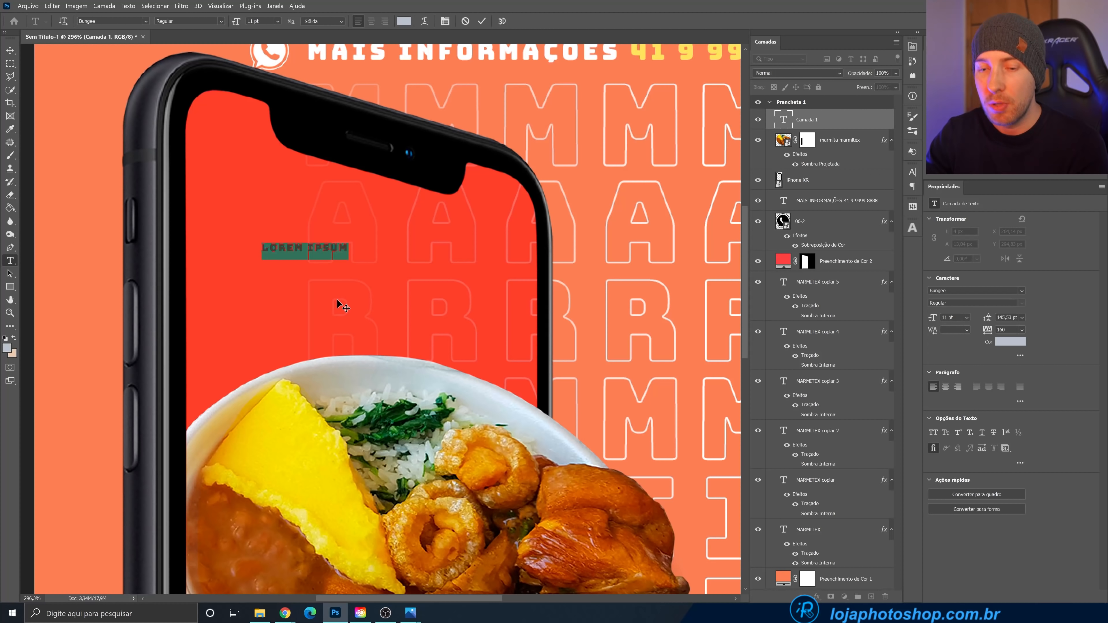
pyautogui.write('R')
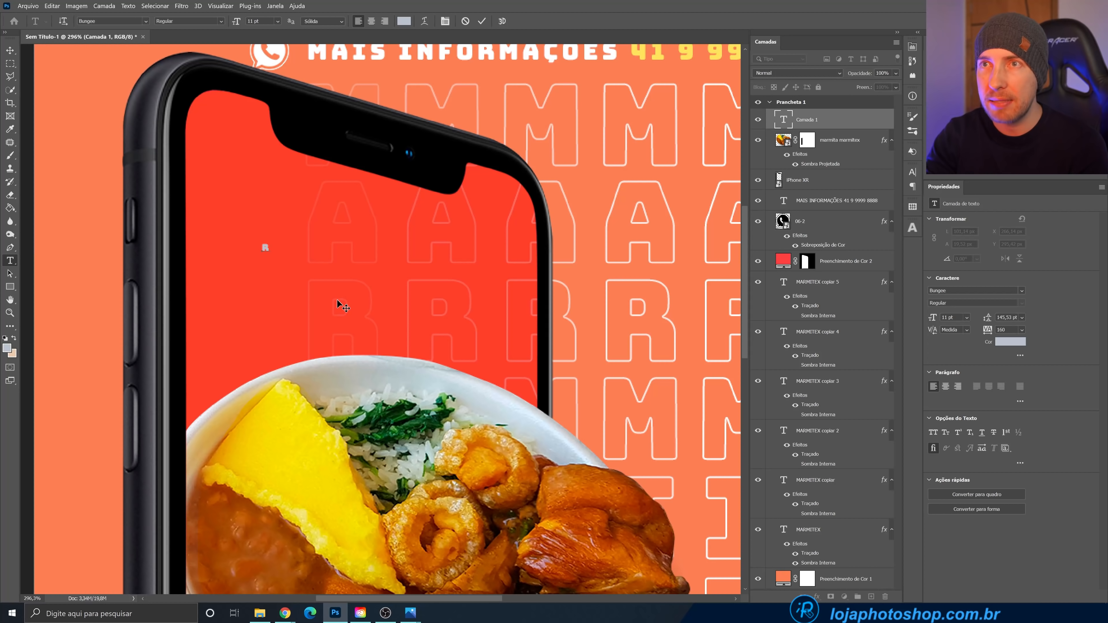
pyautogui.write('$')
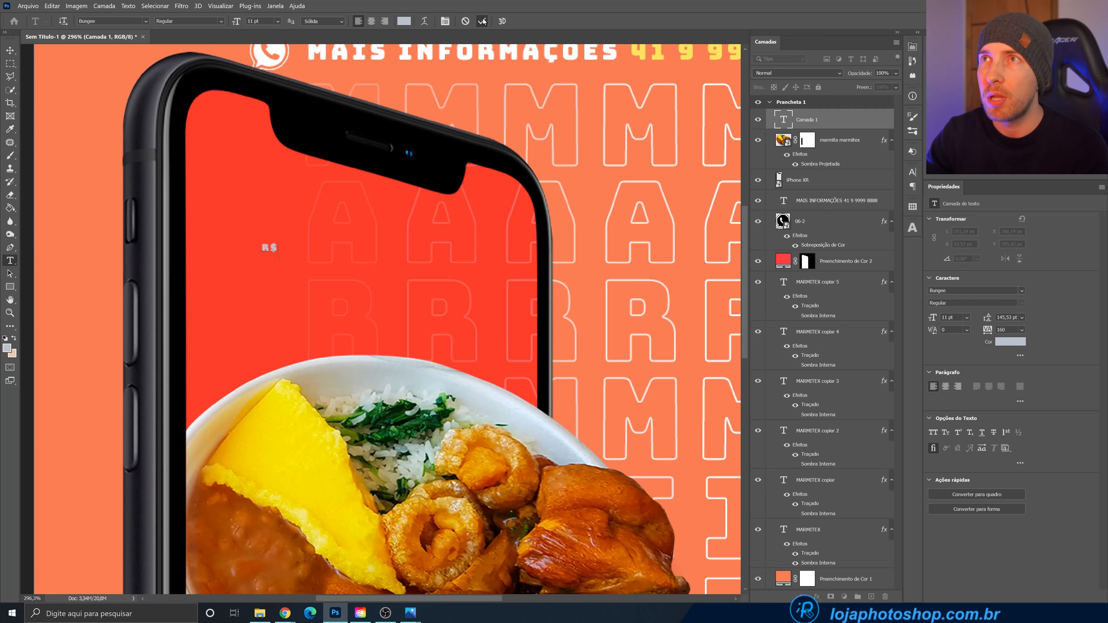
pyautogui.hotkey('ctrl', 'Return')
# - Recolor the R$ text to white and enlarge it to about 79.33 pt below the phone's notch
pyautogui.click(404, 21)
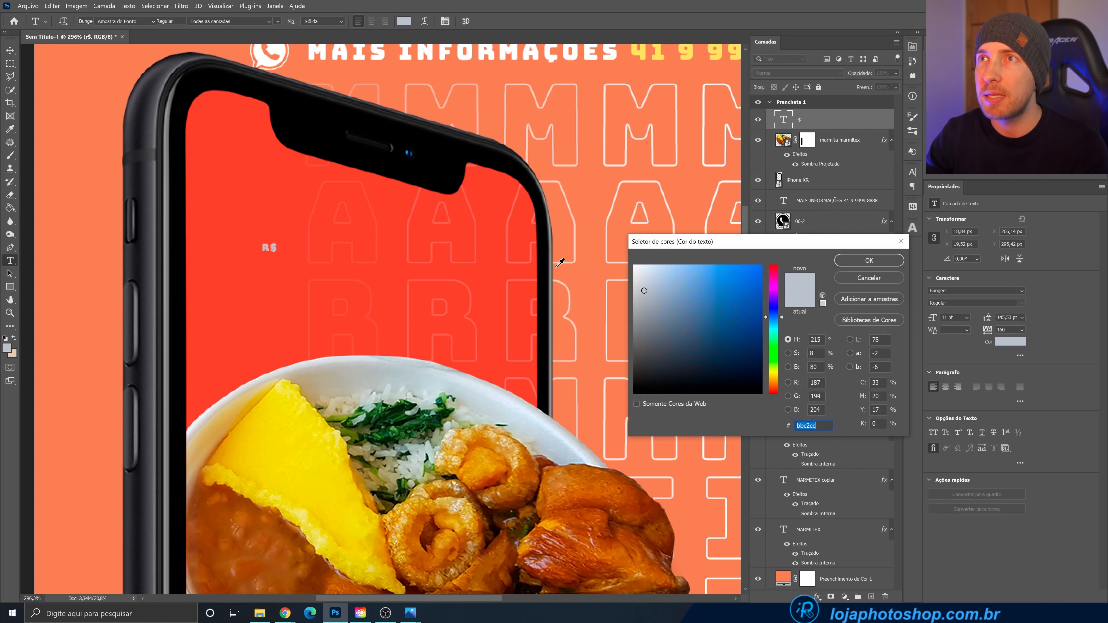
pyautogui.click(635, 265)
pyautogui.click(869, 260)
pyautogui.hotkey('ctrl', 't')
pyautogui.moveTo(288, 239); pyautogui.dragTo(373, 159)
pyautogui.hotkey('ctrl', 'z')
pyautogui.click(523, 21)
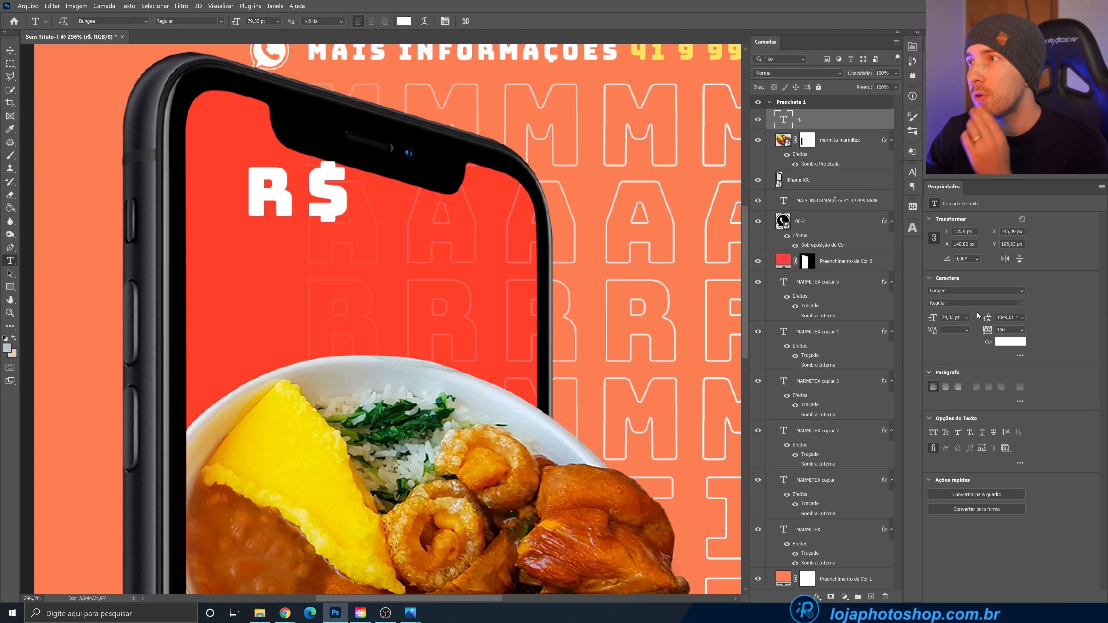
# - Set the letter tracking of the R$ text to 0
pyautogui.click(1000, 329)
pyautogui.write('0')
pyautogui.press('Return')
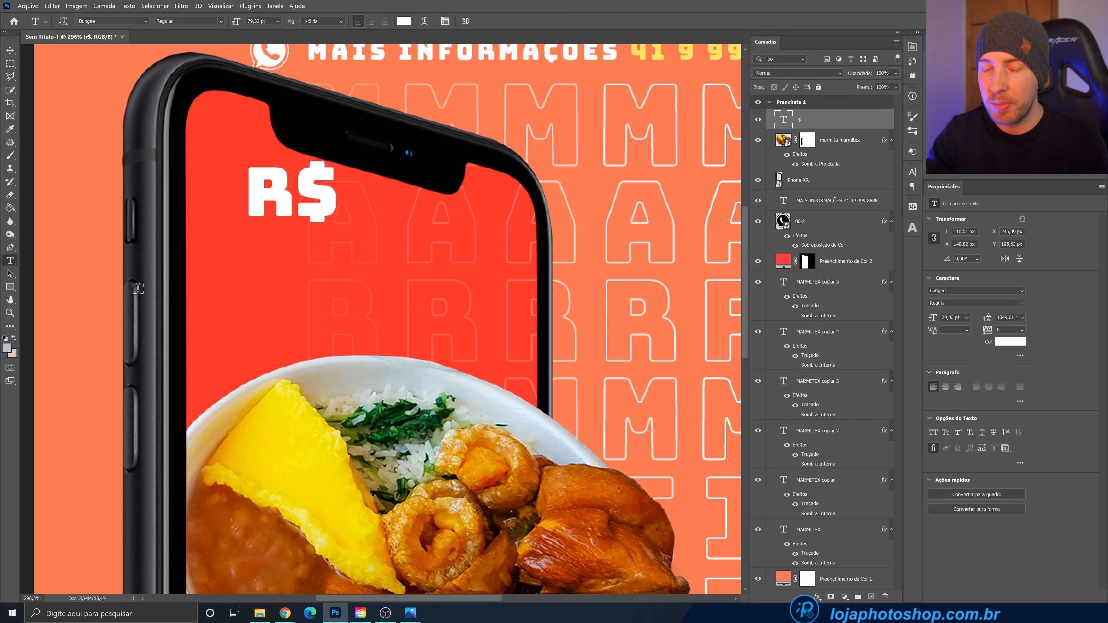
# - Duplicate the R$ text directly below itself and change the copy's text to 15,00
pyautogui.press('v')
pyautogui.moveTo(262, 192); pyautogui.dragTo(308, 293)
pyautogui.press('t')
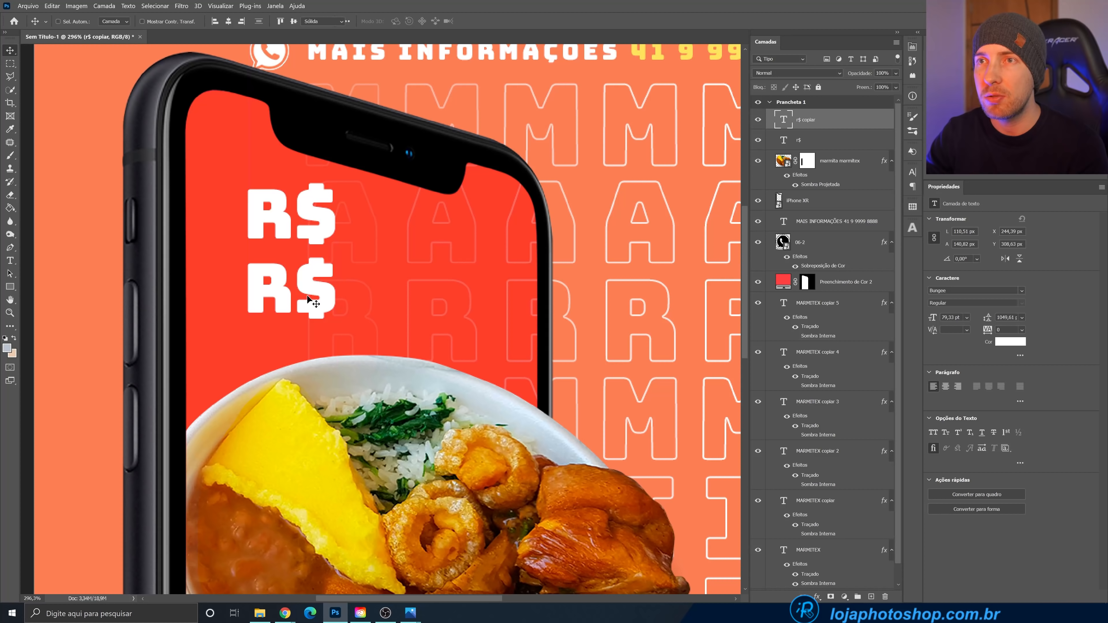
pyautogui.doubleClick(307, 294)
pyautogui.write('15')
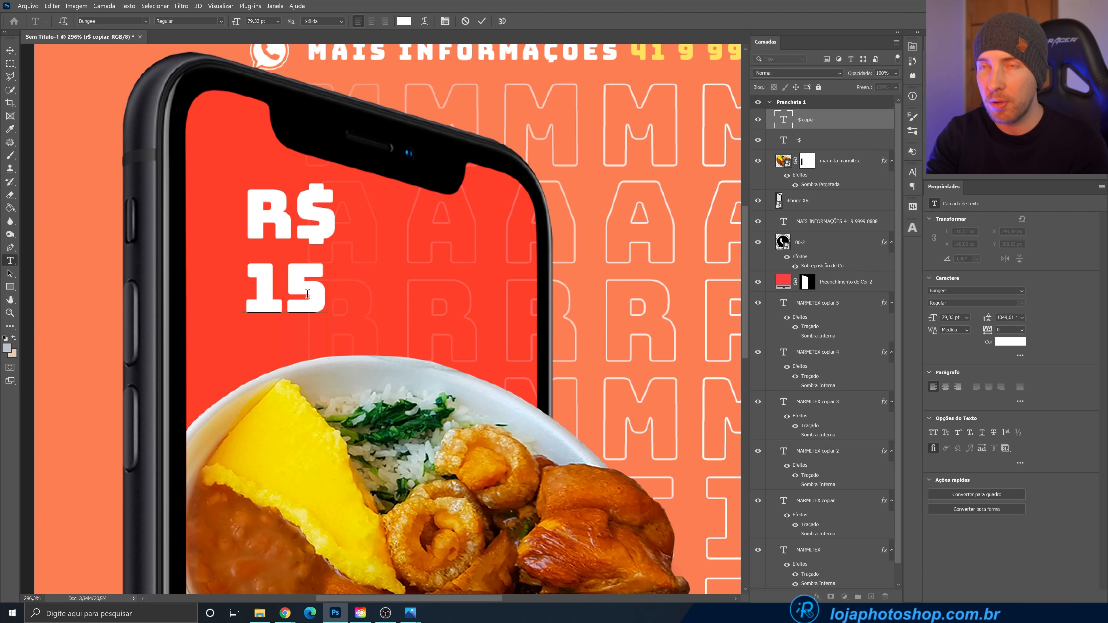
pyautogui.write(',0')
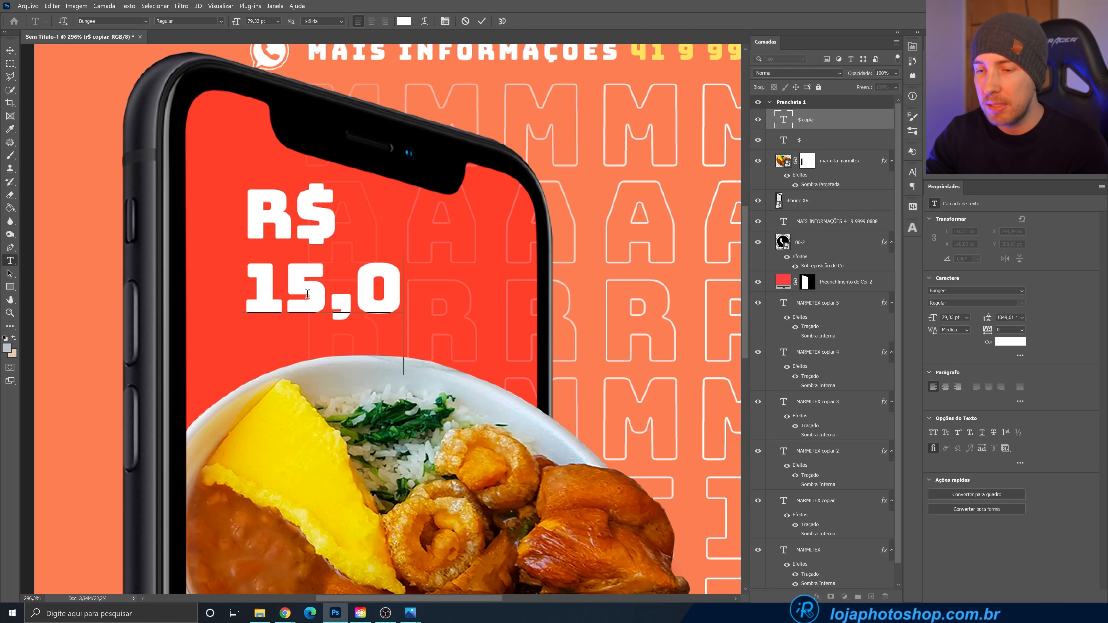
pyautogui.write('0')
pyautogui.hotkey('ctrl', 'Return')
# - Nudge the 15,00 text 11 px up to tighten its gap to the R$ line
pyautogui.press('v')
pyautogui.press('Up')
pyautogui.press('Up')
pyautogui.press('Up')
pyautogui.press('Up')
pyautogui.press('Up')
pyautogui.press('Up')
pyautogui.press('Up')
pyautogui.press('Up')
pyautogui.press('Up')
pyautogui.press('Up')
pyautogui.press('Up')
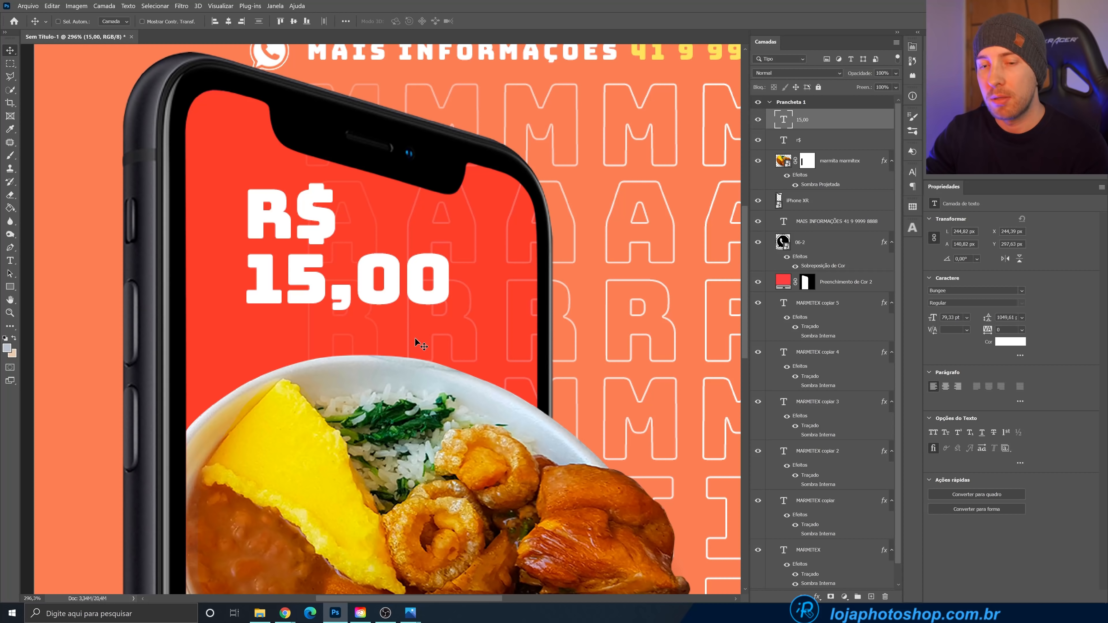
# - Scale the R$ and 15,00 texts together to about 101.71% and reposition them lower and further right on the phone screen
pyautogui.keyDown('ctrl'); pyautogui.click(819, 141); pyautogui.keyUp('ctrl')
pyautogui.hotkey('ctrl', 't')
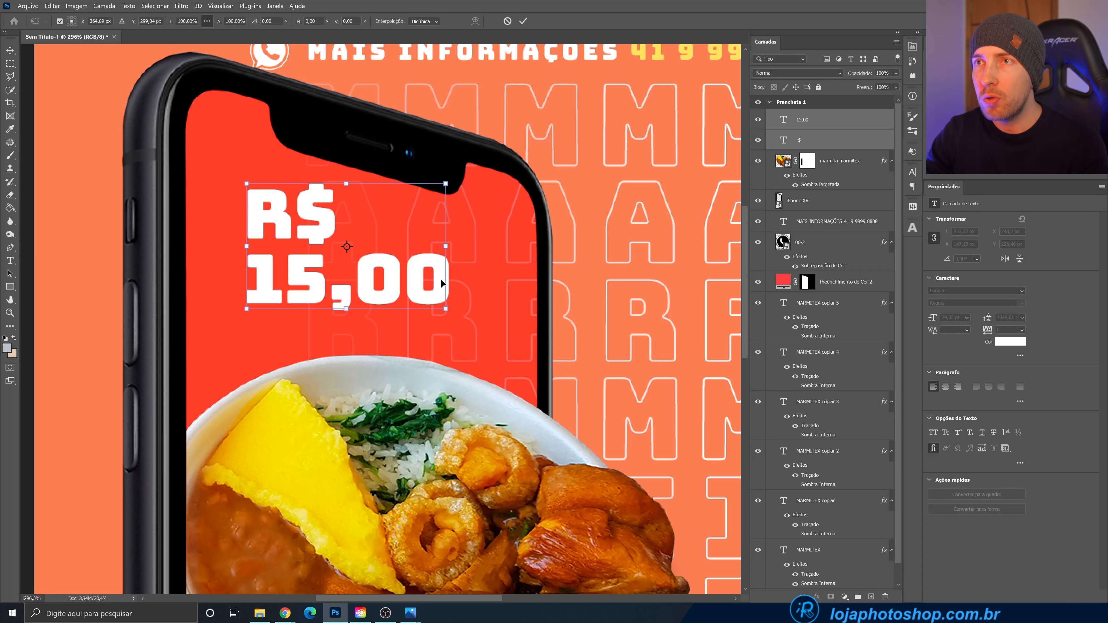
pyautogui.moveTo(445, 311); pyautogui.dragTo(470, 312)
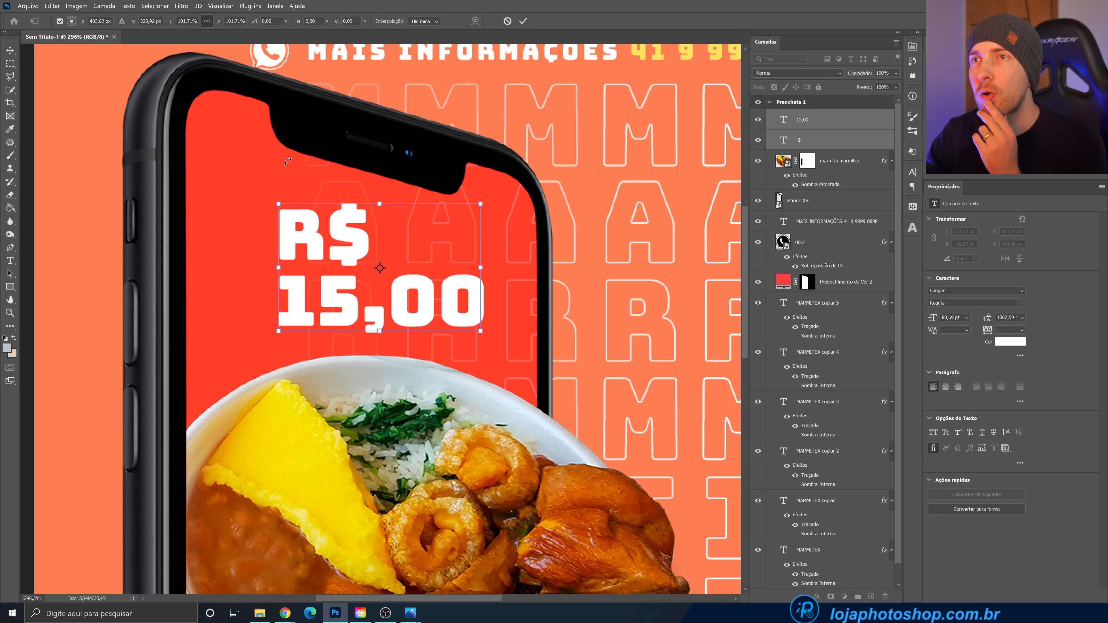
pyautogui.scroll(-4, 447, 276)
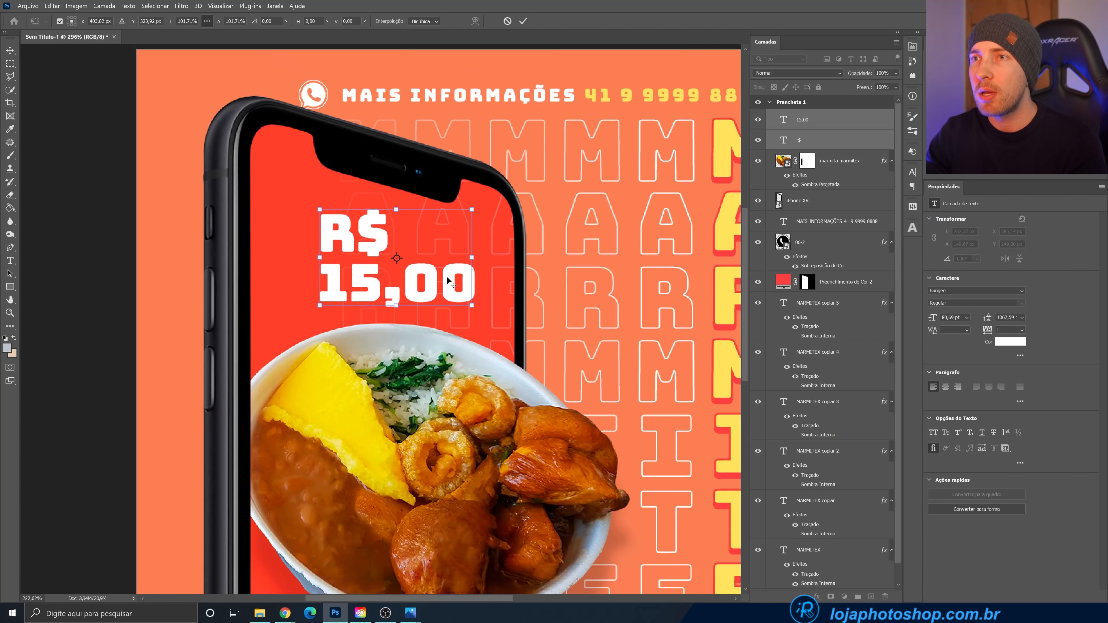
pyautogui.scroll(3, 441, 264)
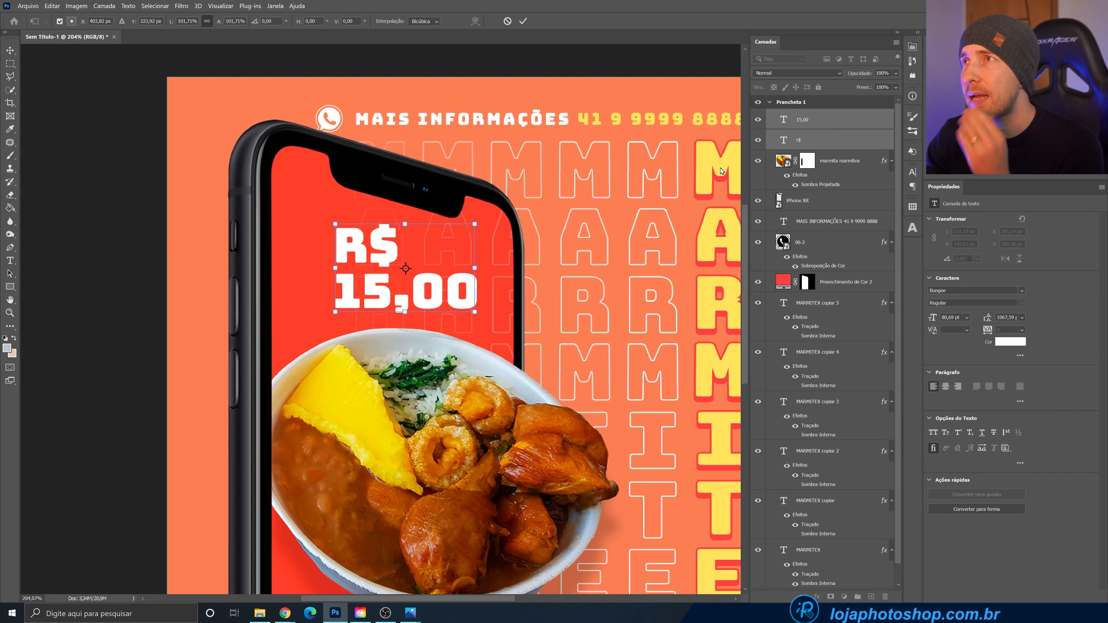
pyautogui.press('Return')
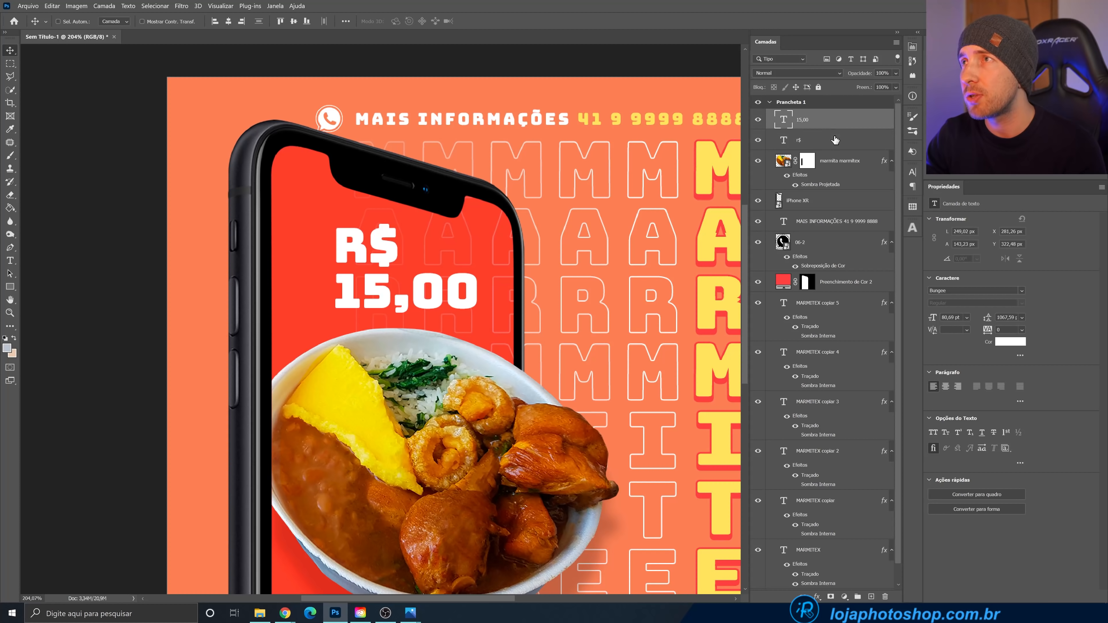
# - Select the R$ and 15,00 text layers together and bring up the commands available for them
pyautogui.keyDown('shift'); pyautogui.click(837, 140); pyautogui.keyUp('shift')
pyautogui.rightClick(836, 140)
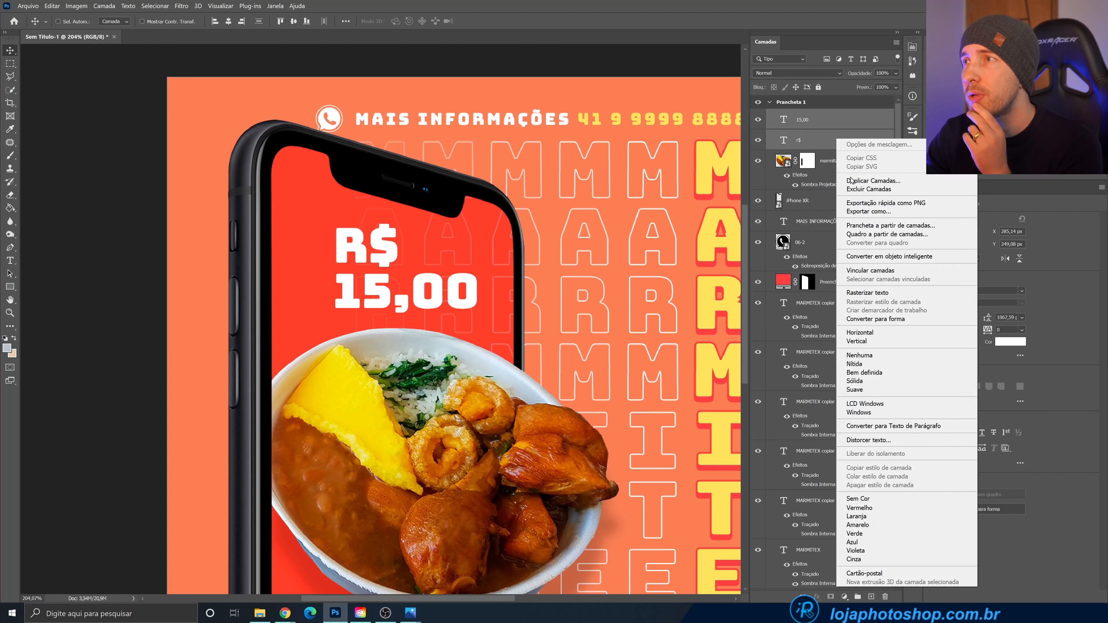